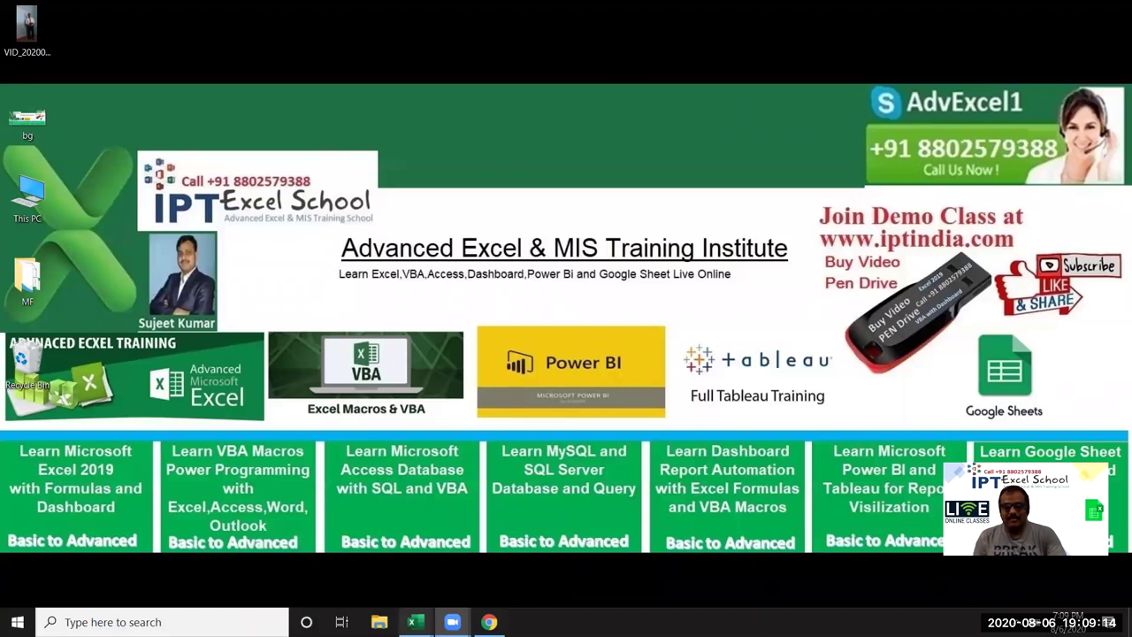
Bring the Book1 workbook, with its red-highlighted Sales values, to the front from the taskbar.
mouse_move(411, 622)
left_click(405, 579)
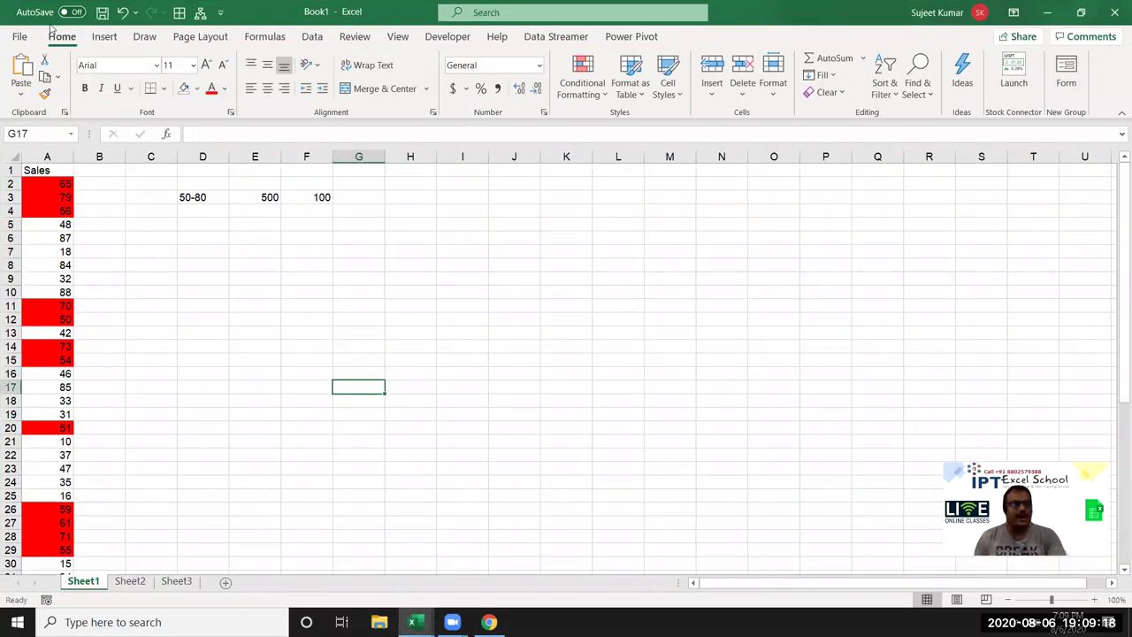
Open Excel Options from the File backstage, landing on the General page.
left_click(25, 37)
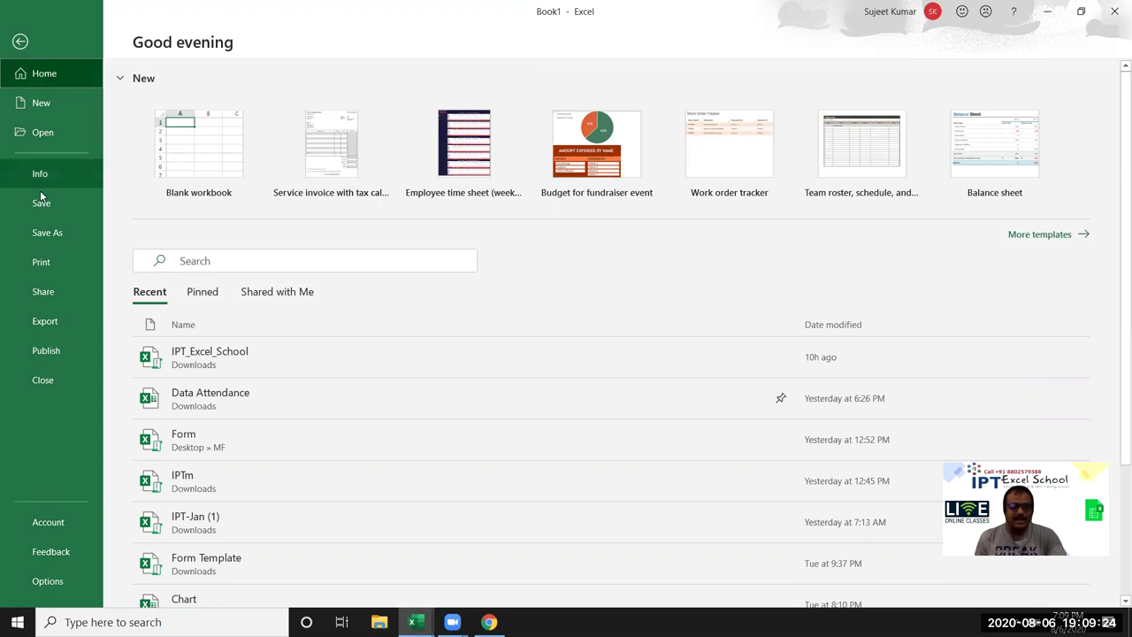
left_click(46, 580)
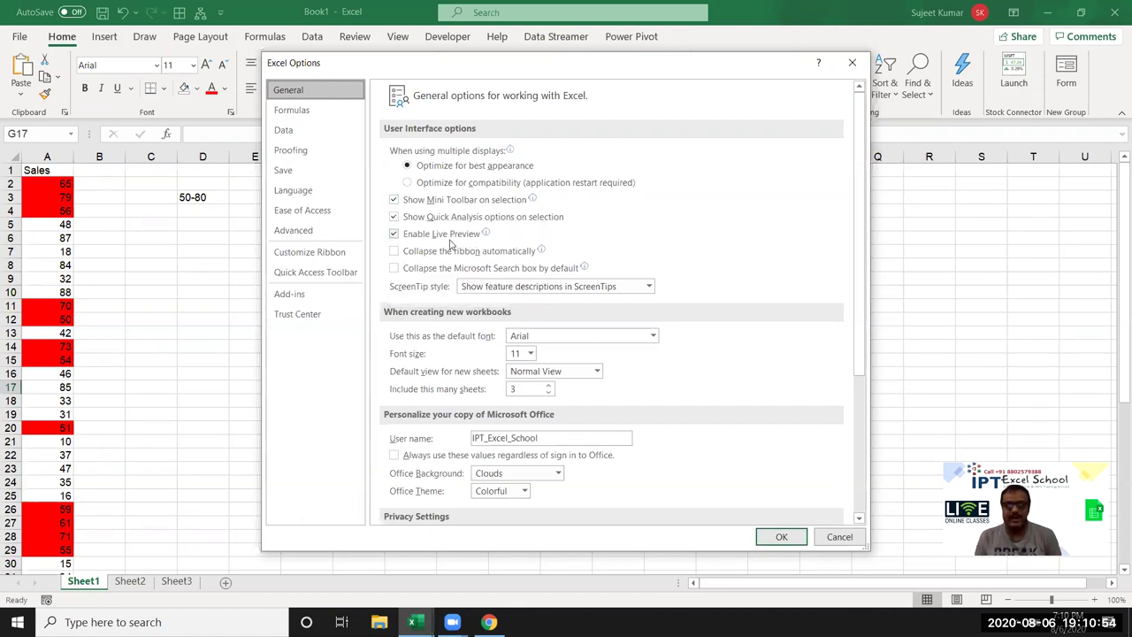
Close Excel Options, select J4:P16 and preview fill colours without applying one.
key("Escape")
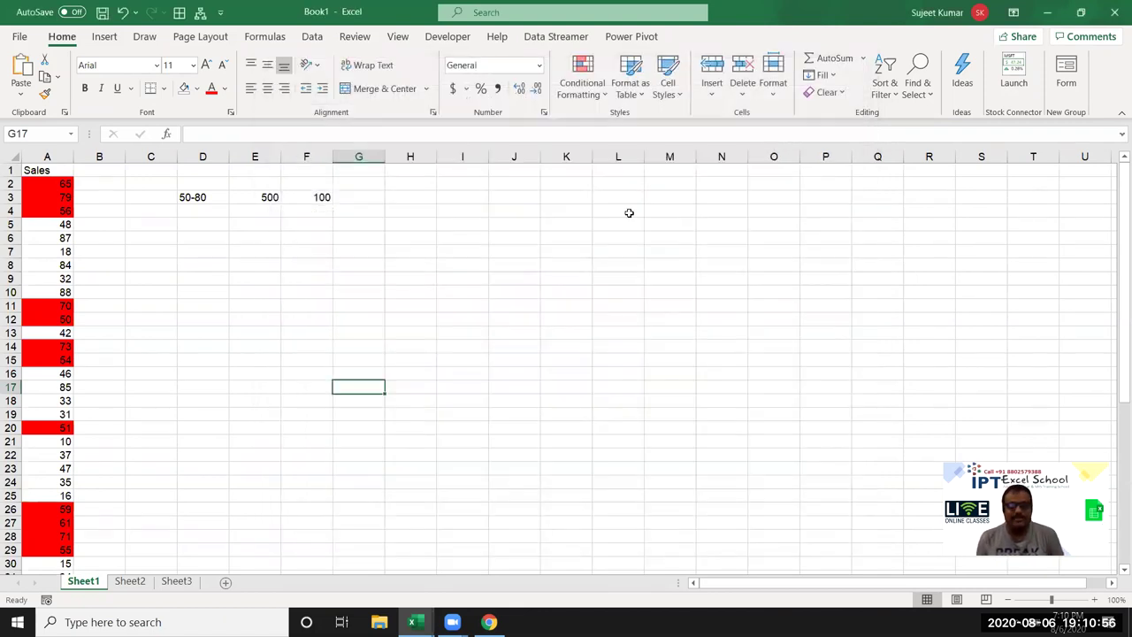
mouse_move(494, 210)
left_mouse_down()
mouse_move(544, 337)
mouse_move(809, 369)
left_mouse_up()
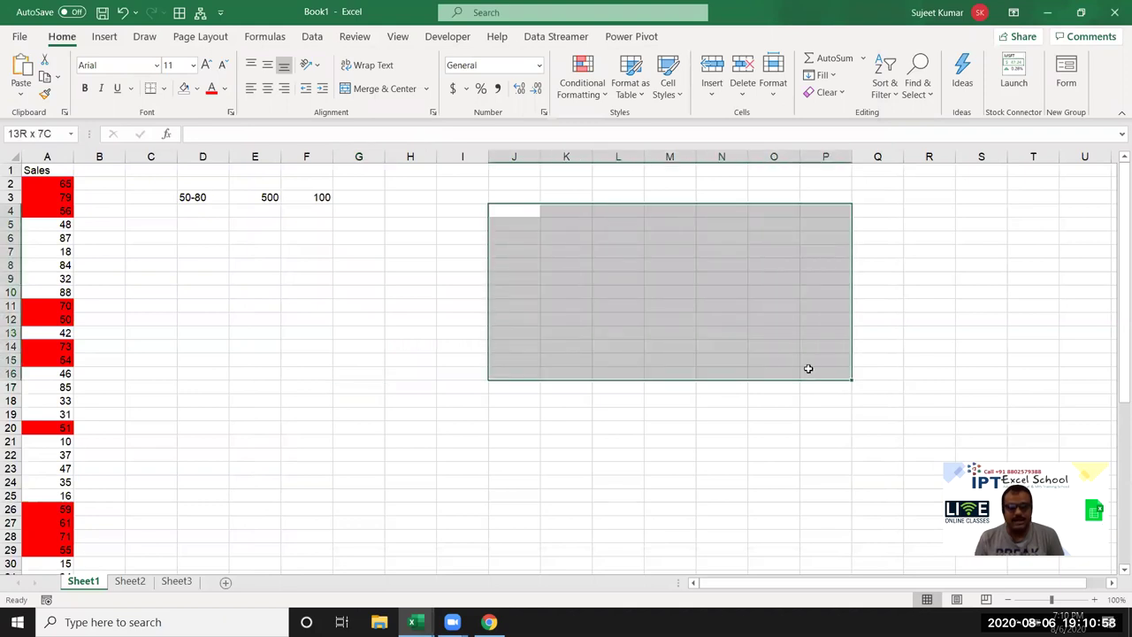
left_click(196, 89)
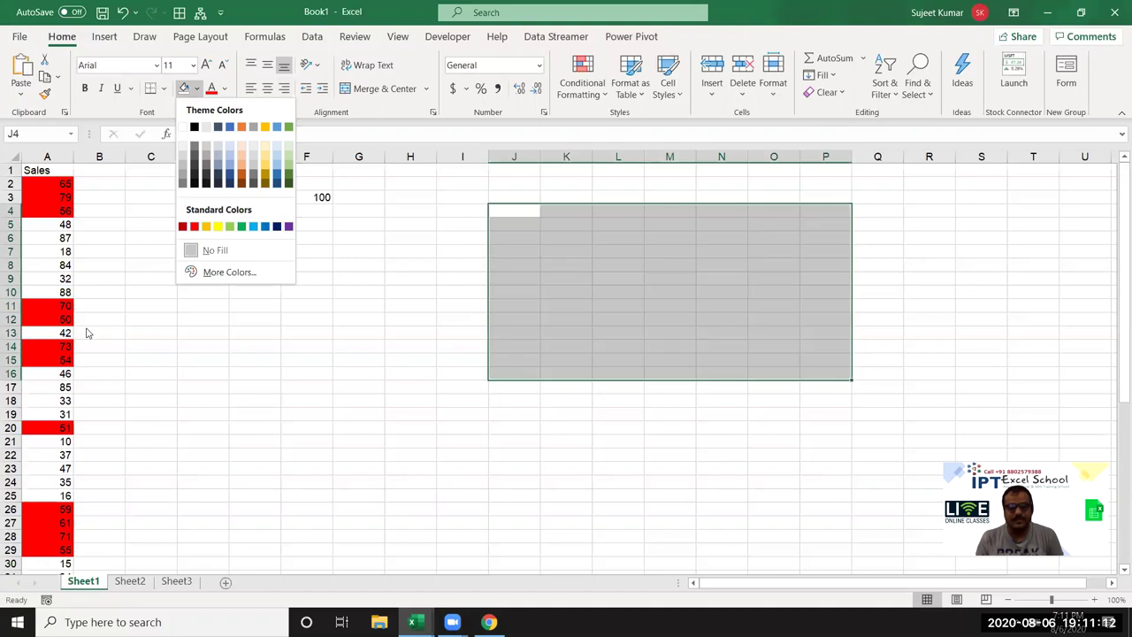
key("Escape")
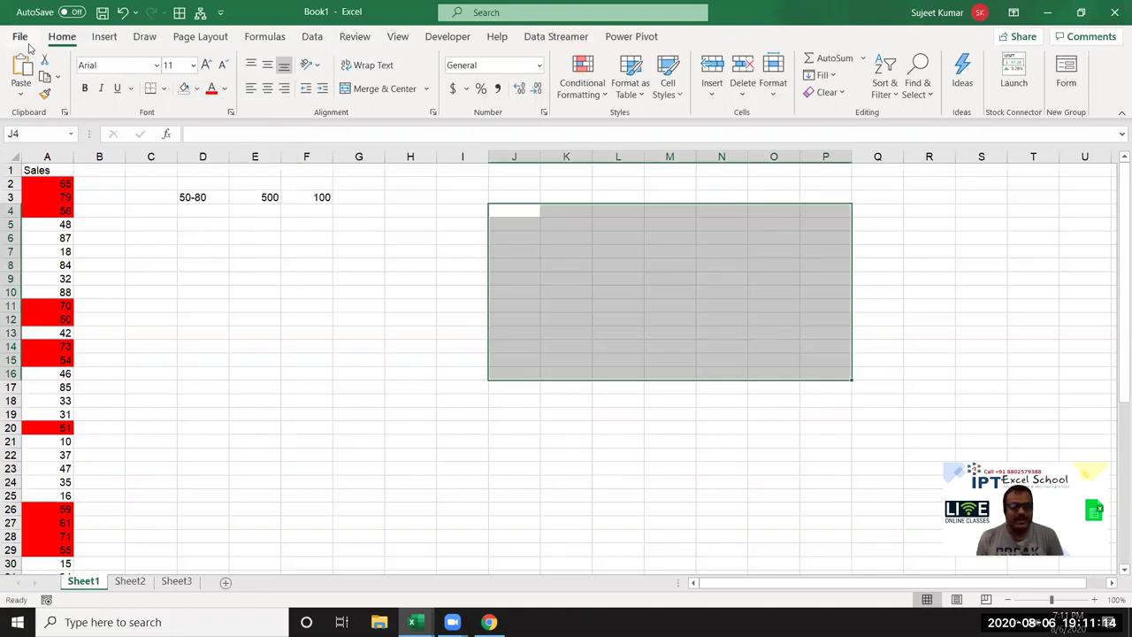
Tick 'Collapse the ribbon automatically' in General options, confirm with OK, then select E7.
left_click(19, 36)
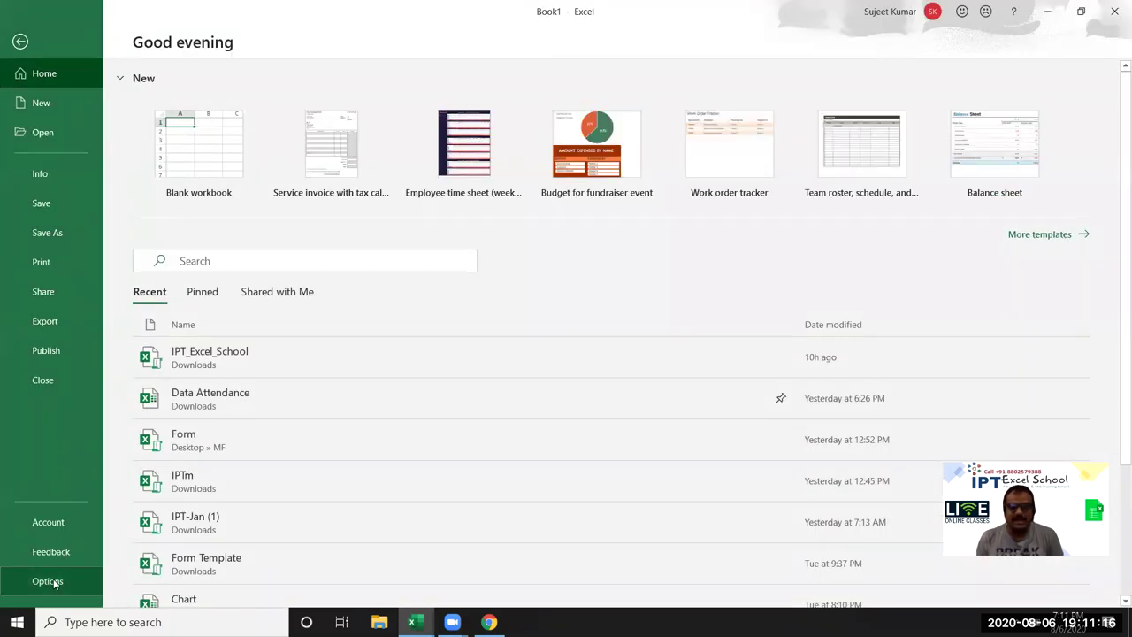
left_click(48, 581)
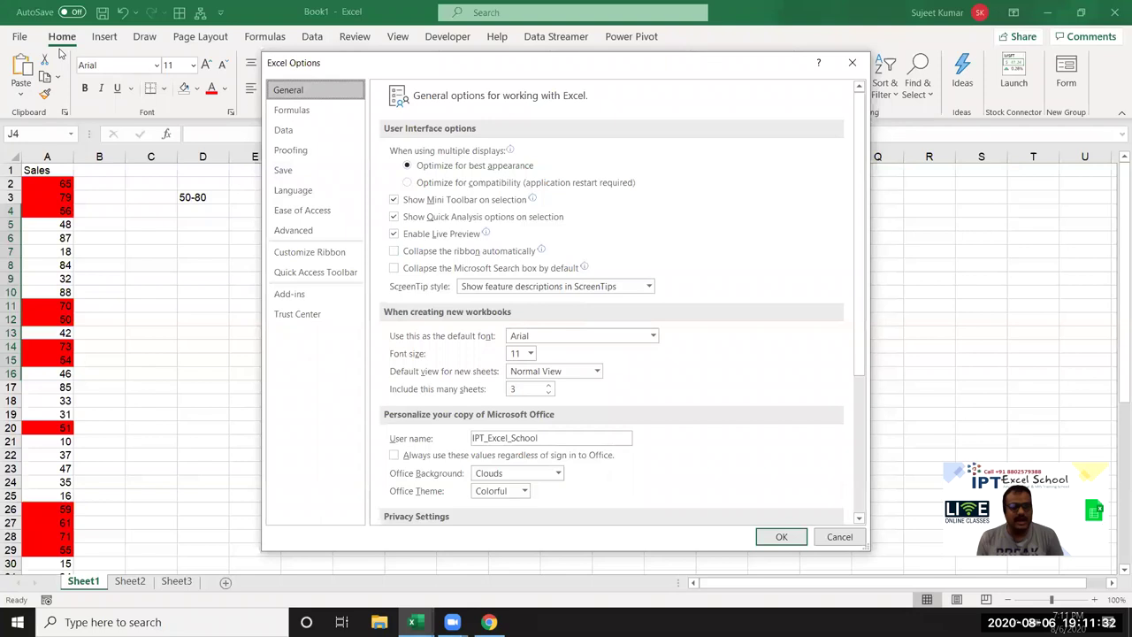
left_click(394, 251)
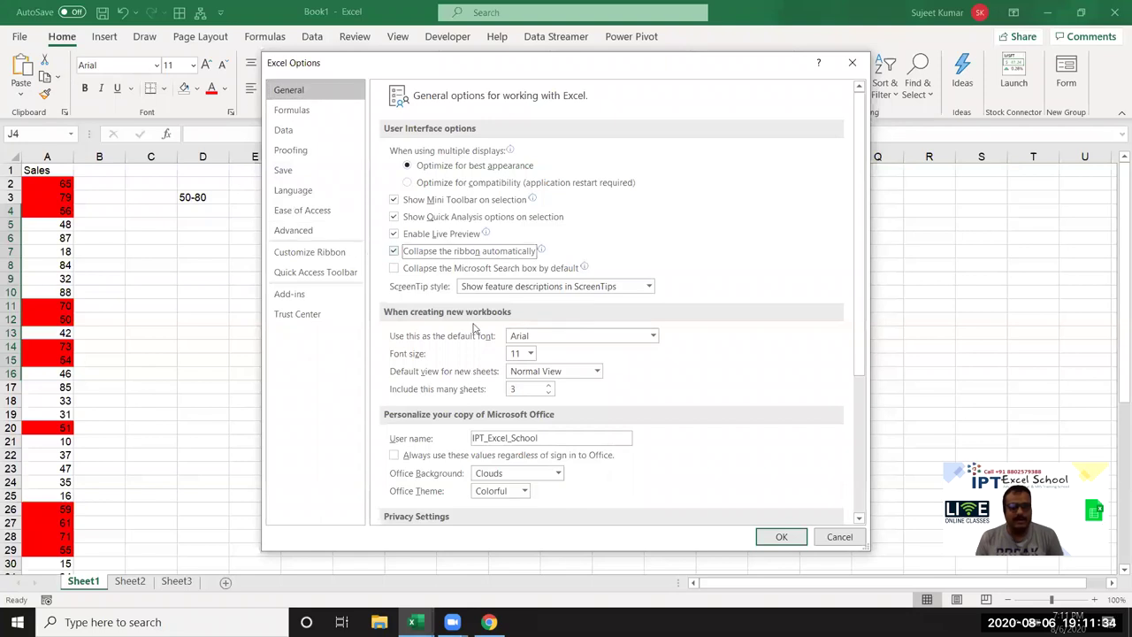
left_click(778, 536)
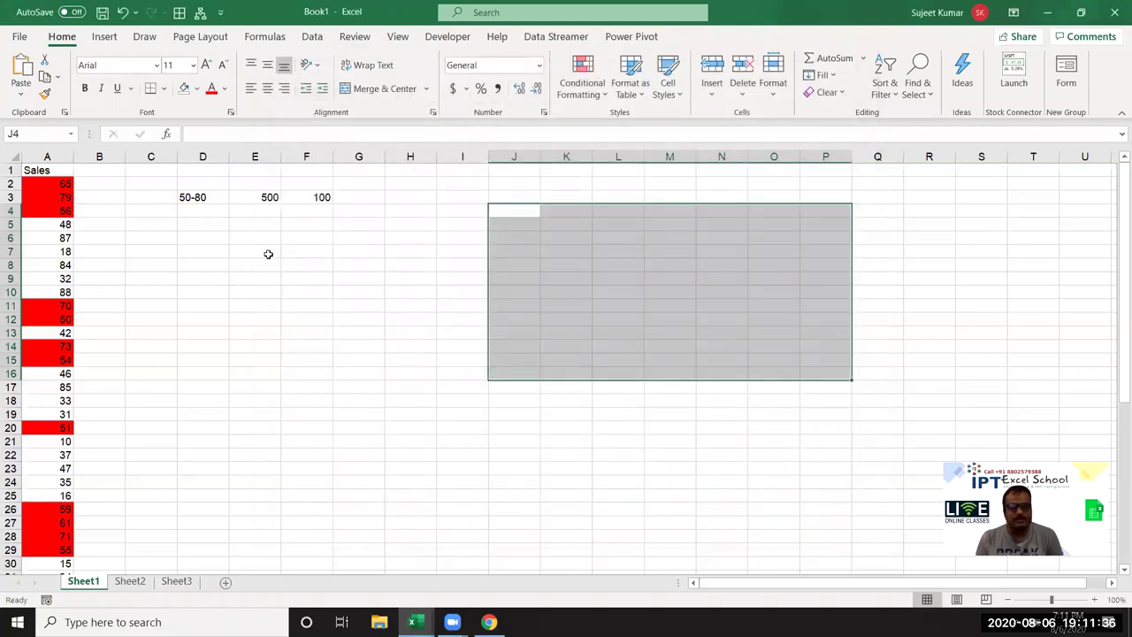
left_click(268, 253)
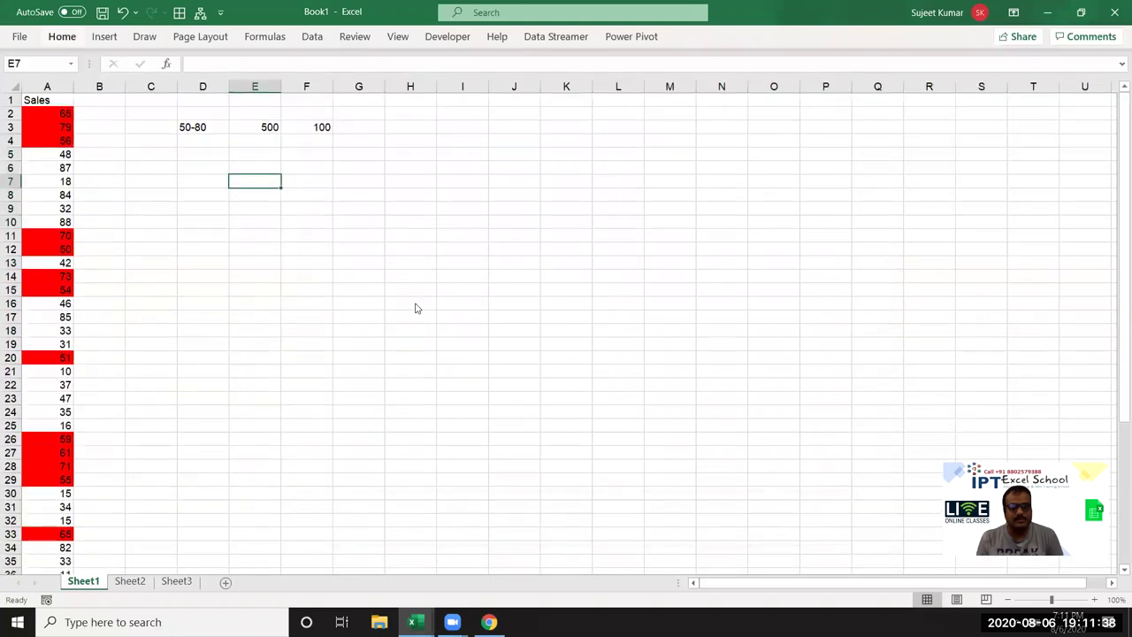
Peek at the collapsed Home tab, then double-click it to pin the ribbon expanded.
left_click(415, 304)
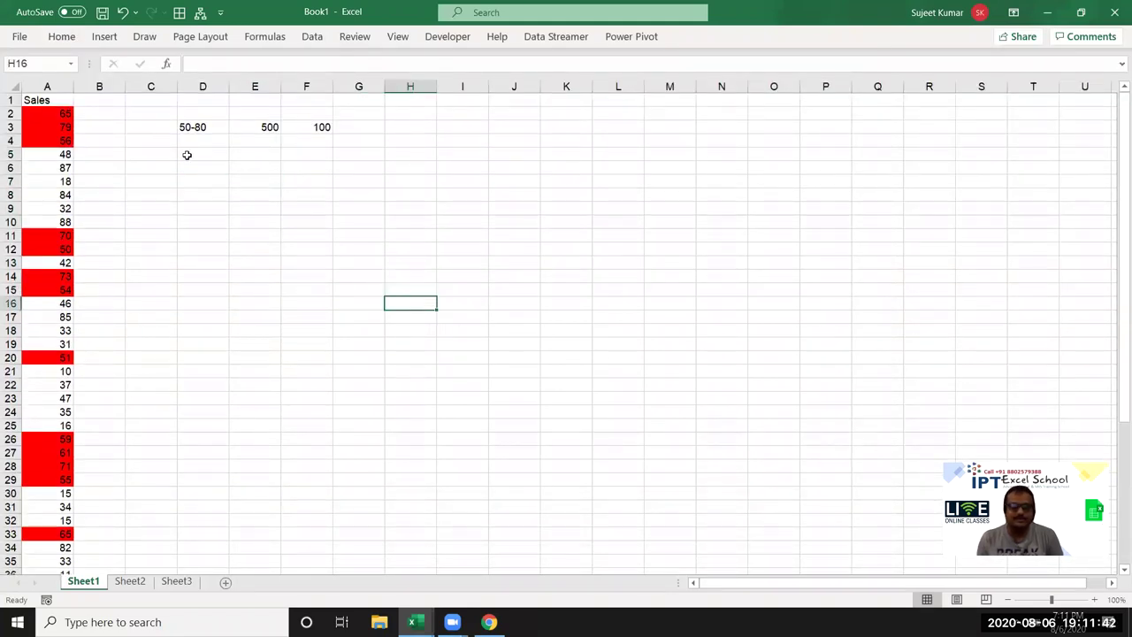
left_click(58, 40)
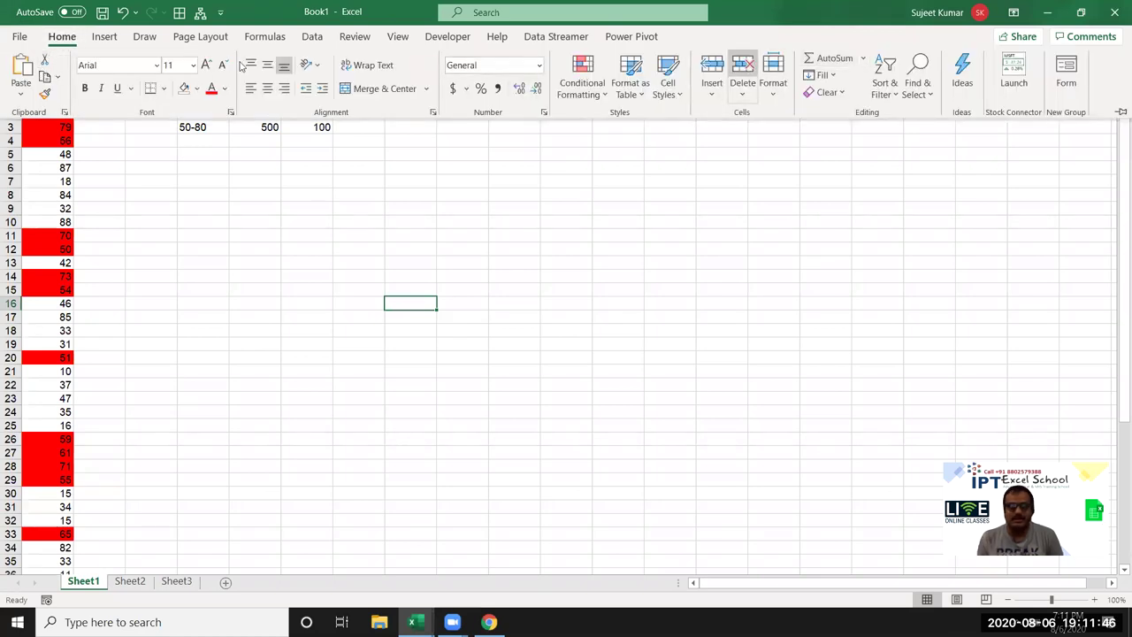
left_click(63, 39)
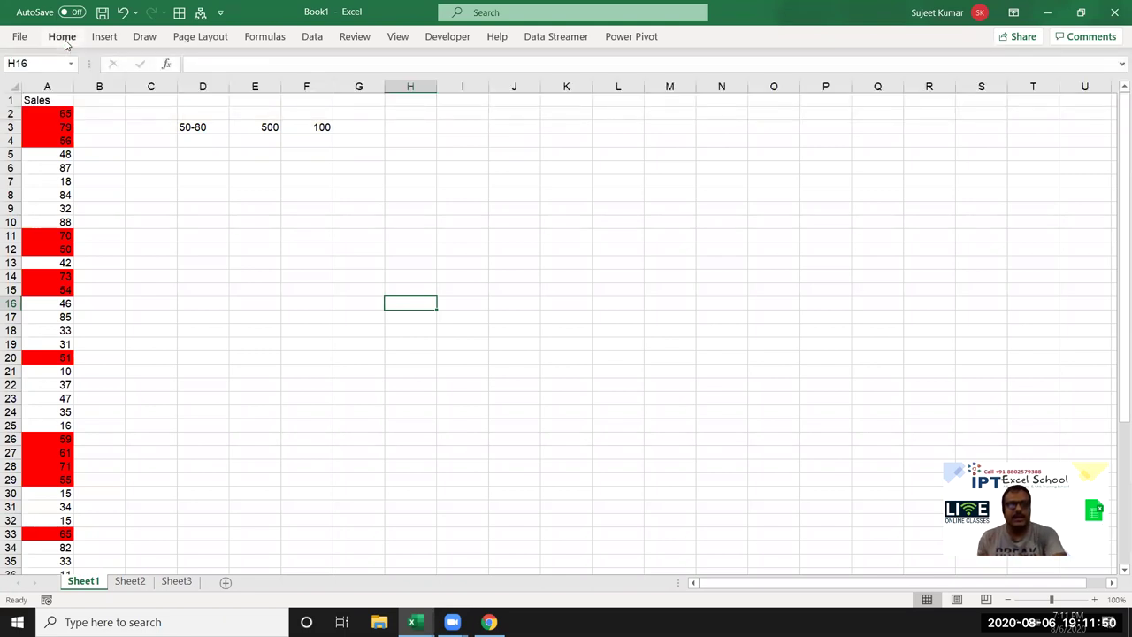
double_click(64, 38)
left_click(199, 264)
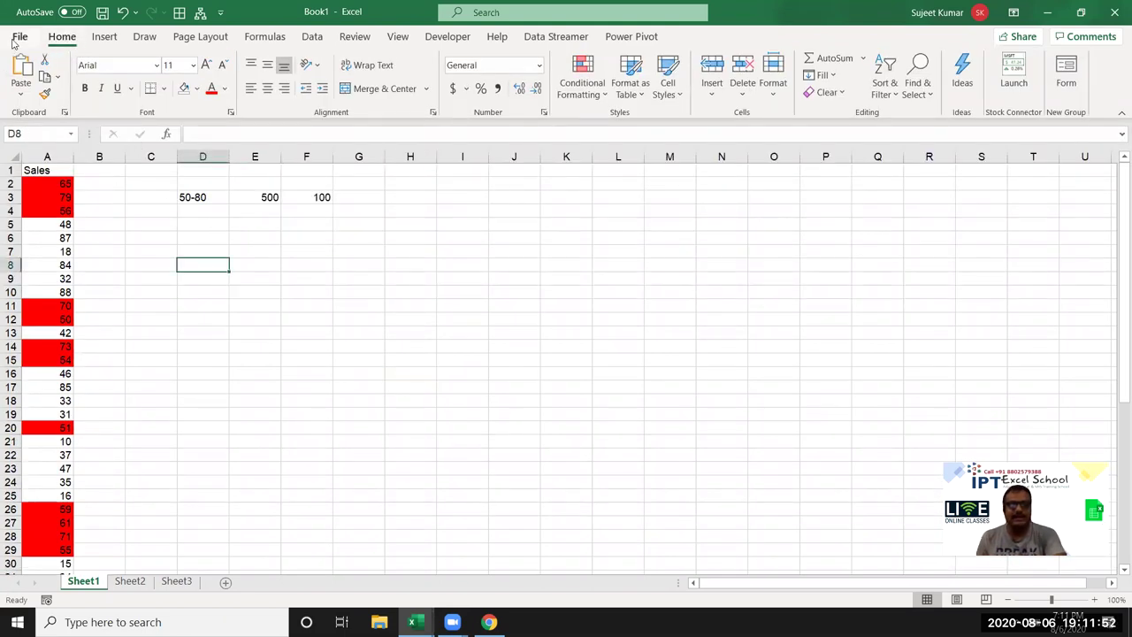
Reopen Excel Options on the General page, then cancel out of it.
left_click(18, 38)
left_click(31, 580)
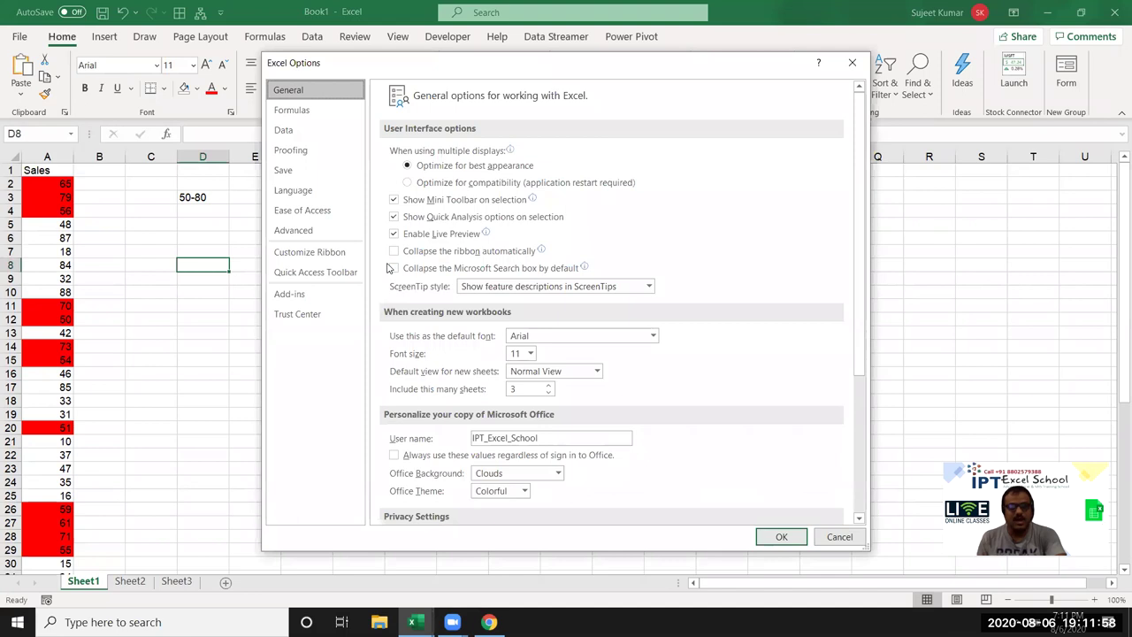
left_click(840, 537)
Select cell I11 and then cell J5 on the Book1 worksheet.
left_click(475, 305)
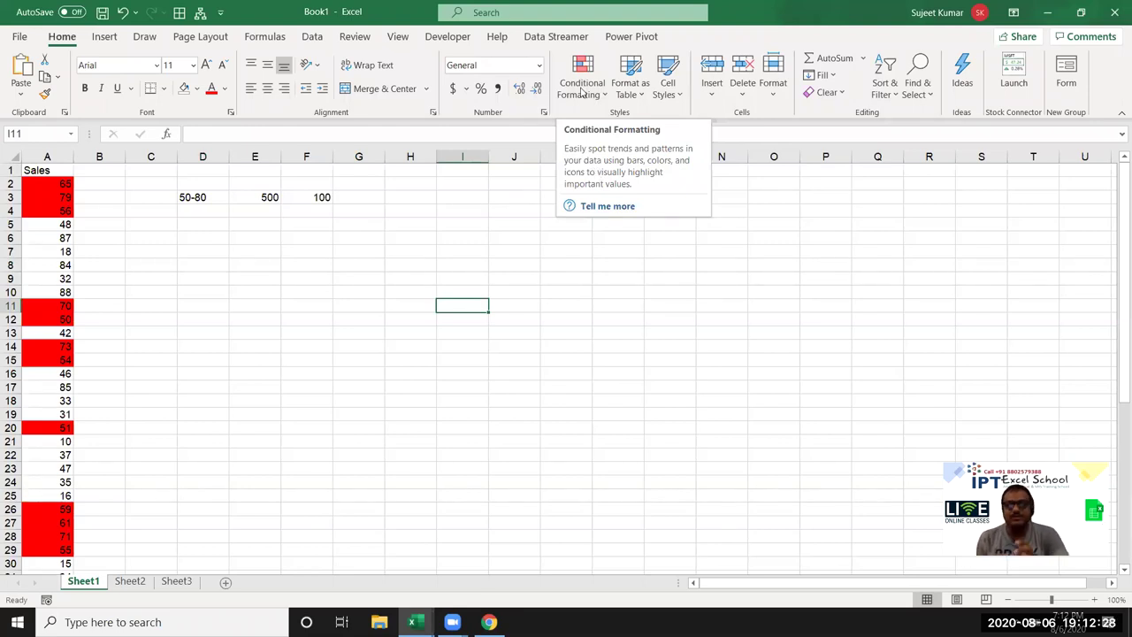
left_click(494, 221)
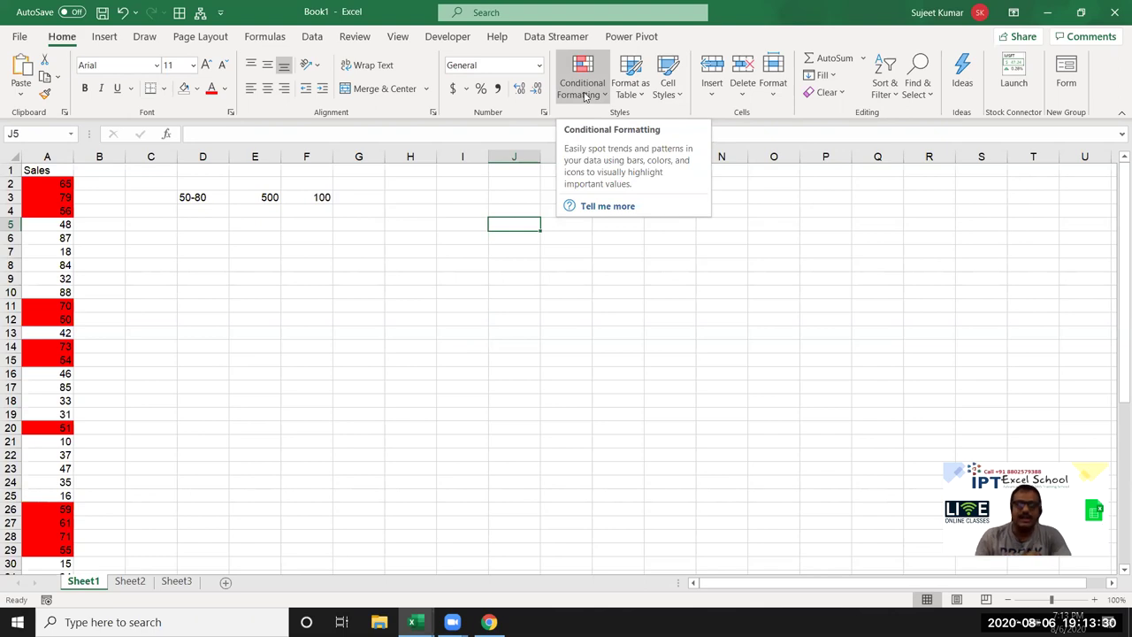
Reopen Options, check the ScreenTip style list unchanged, and drag the dialog further right.
left_click(19, 36)
key("Escape")
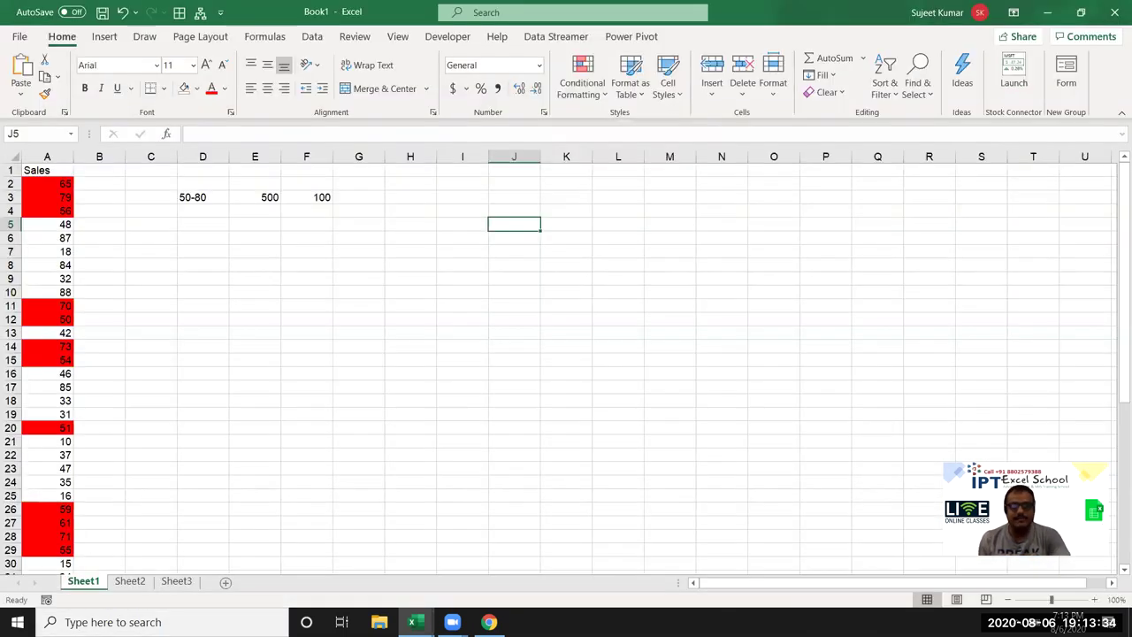
left_click(469, 288)
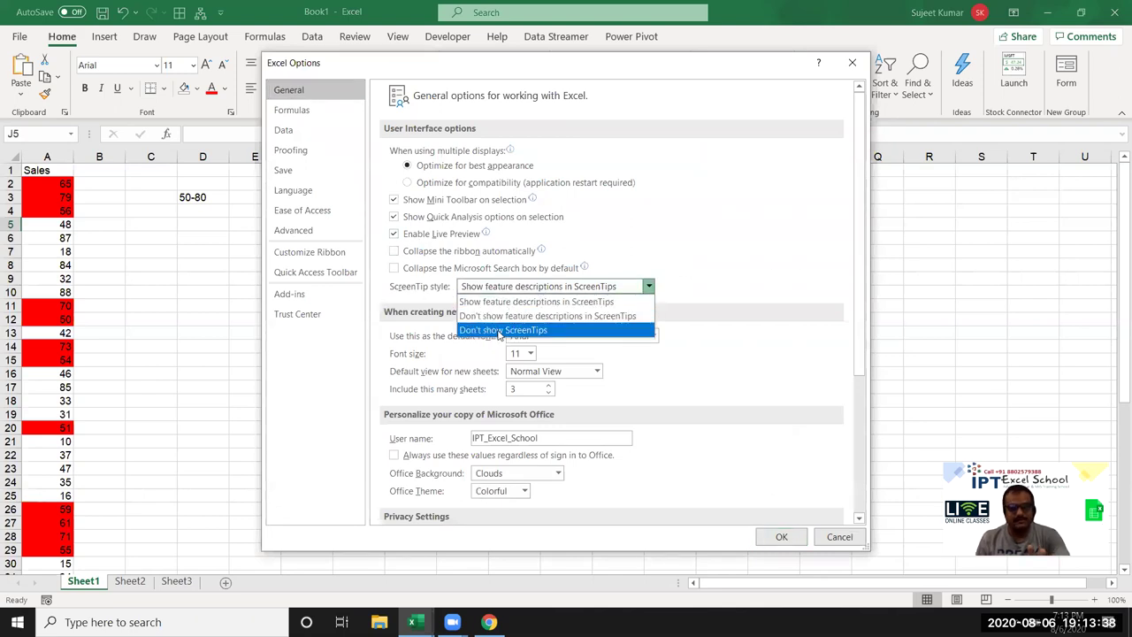
left_click(870, 342)
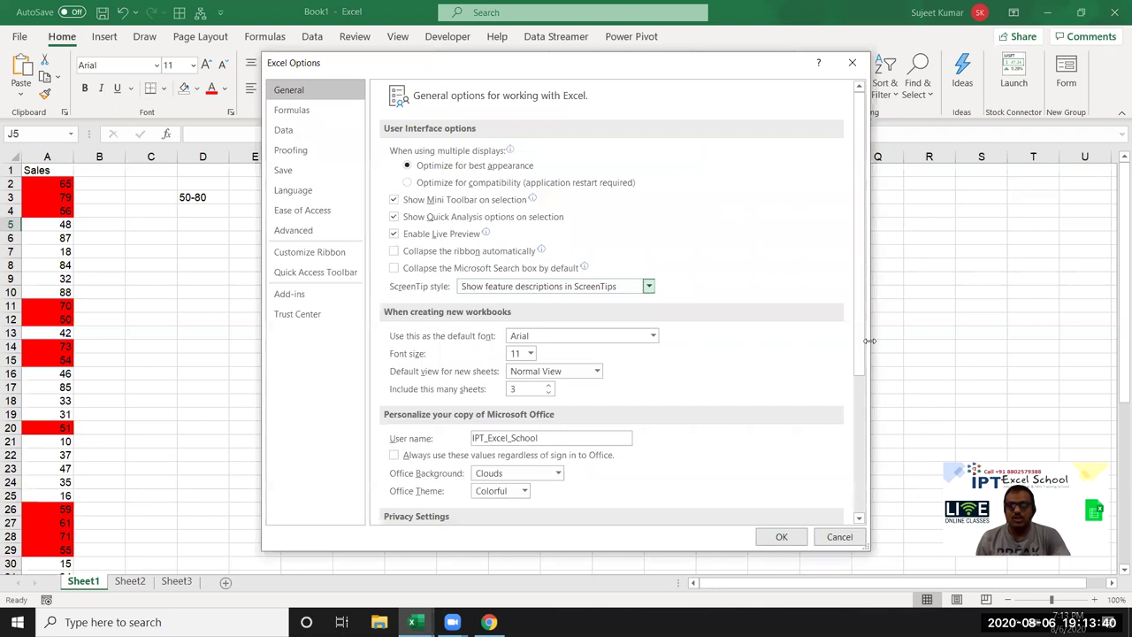
left_click_drag(583, 74, 704, 64)
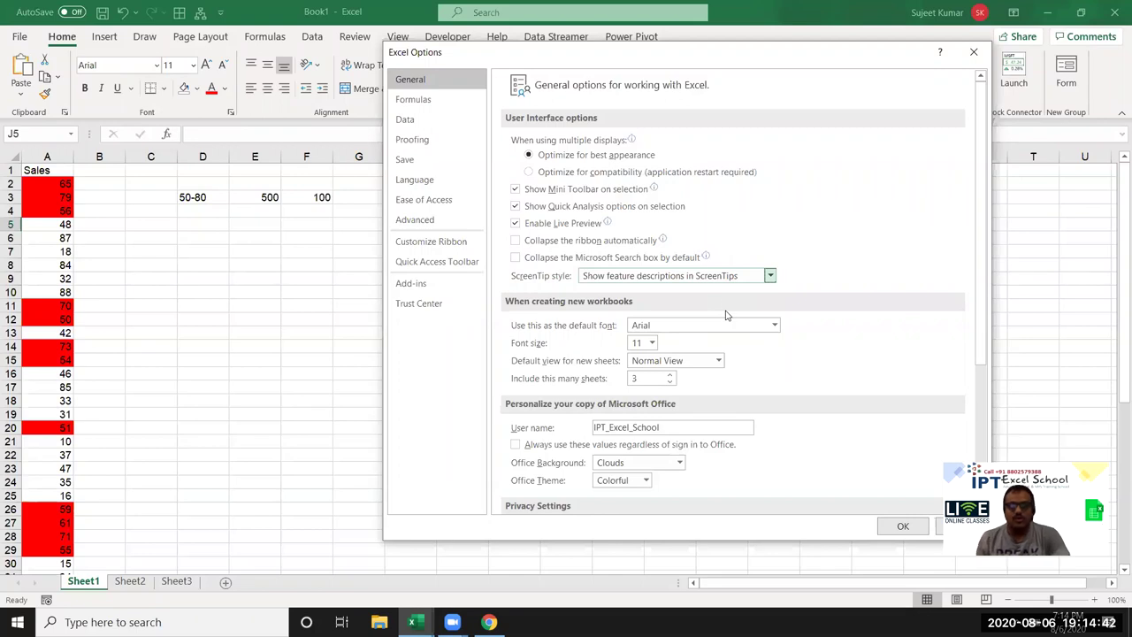
left_click(716, 278)
left_click(726, 361)
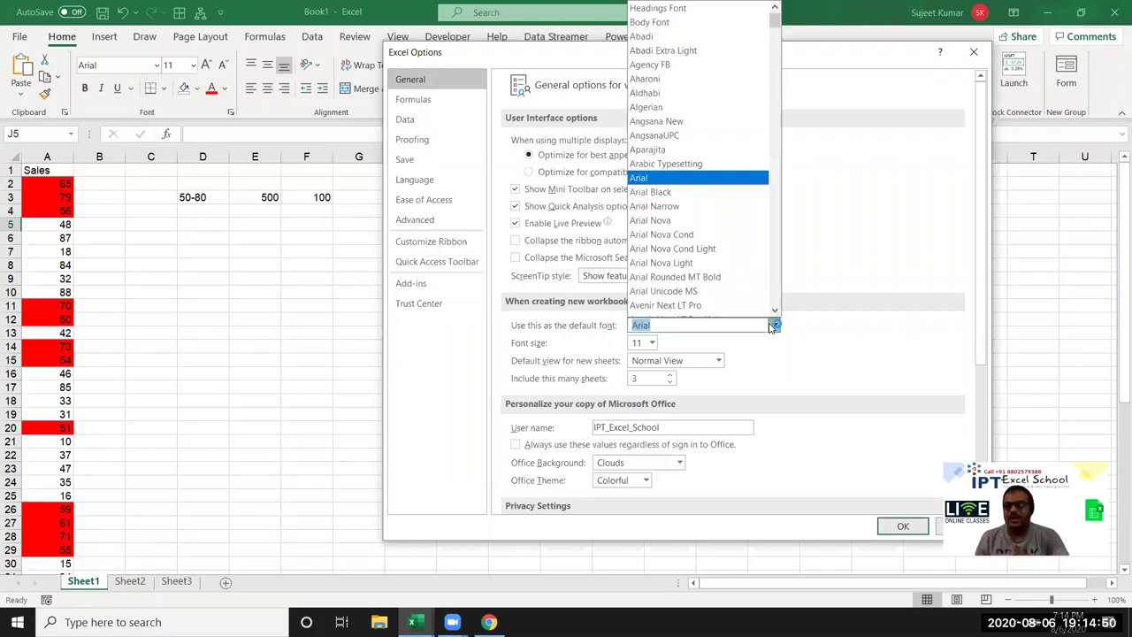
left_click(794, 359)
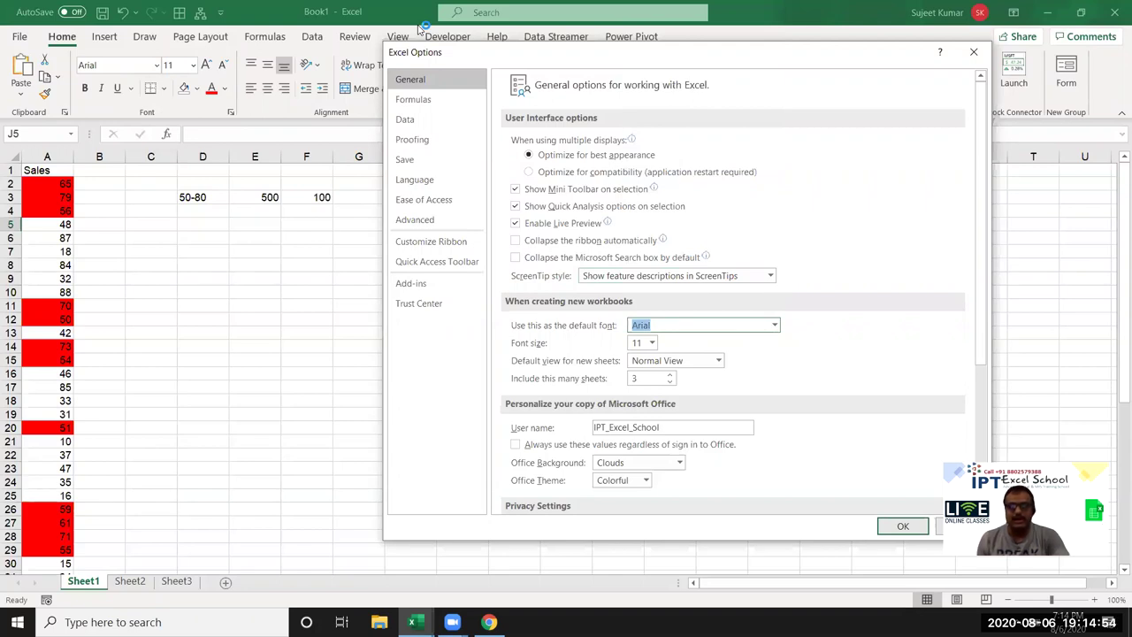
left_click(835, 321)
scroll(837, 363, "down", 1)
scroll(838, 376, "down", 1)
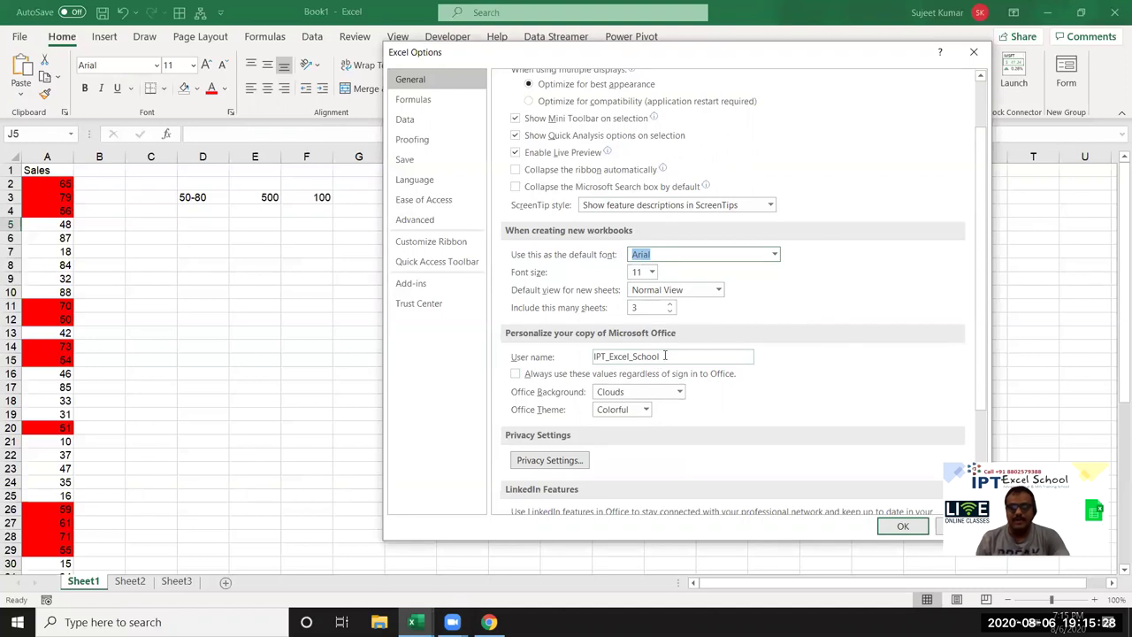
double_click(665, 356)
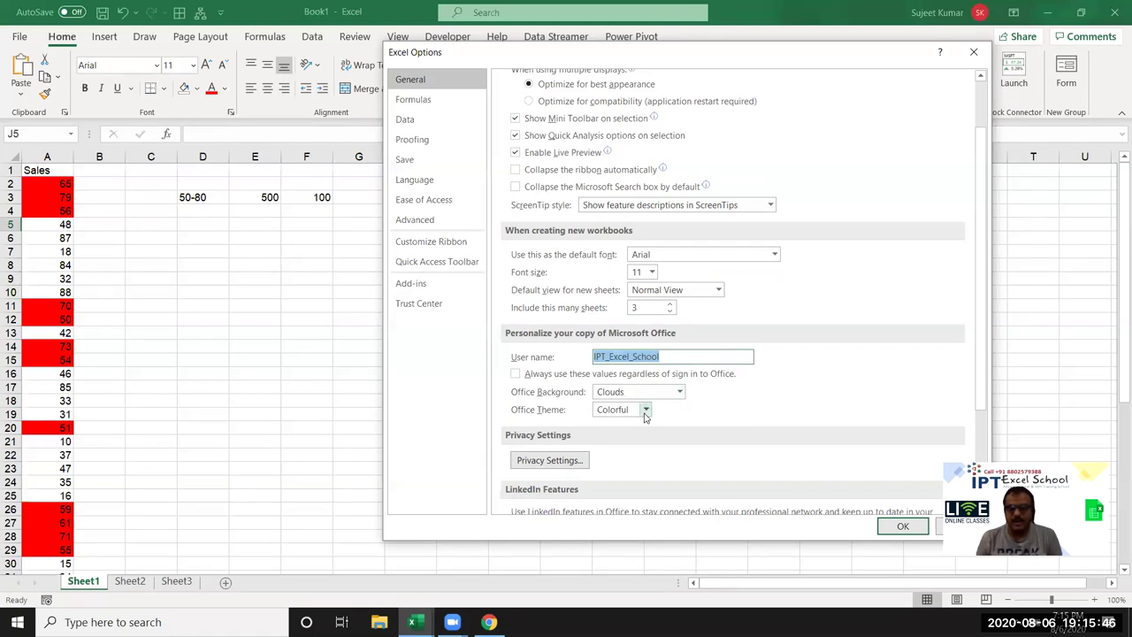
Switch the Office theme to Dark Gray and apply it with OK.
left_click(645, 409)
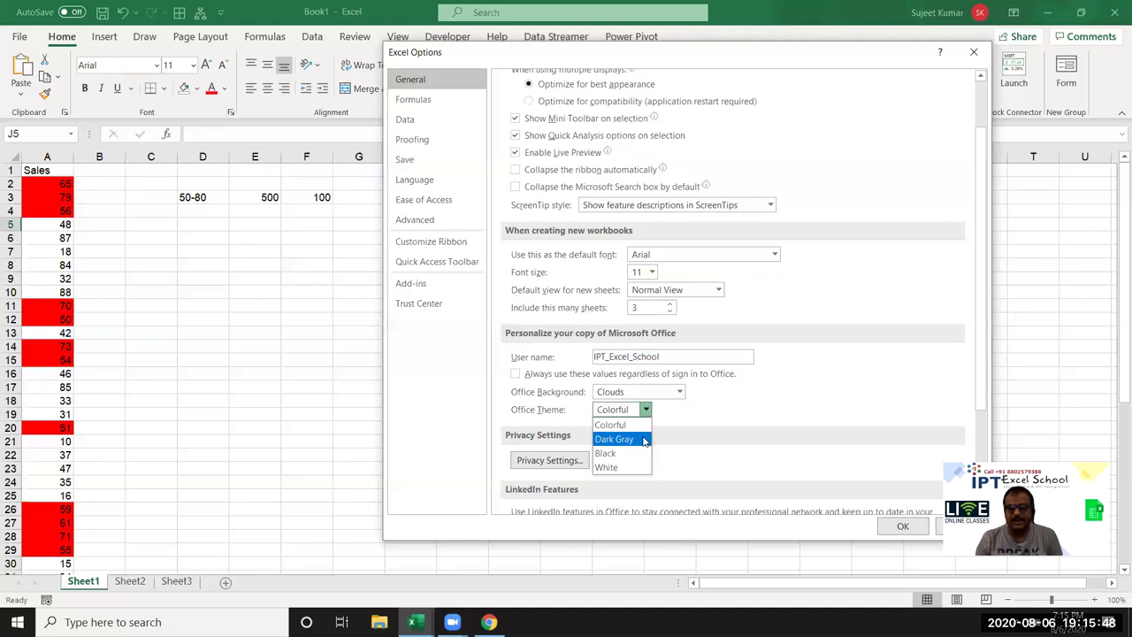
left_click(645, 441)
left_click(907, 526)
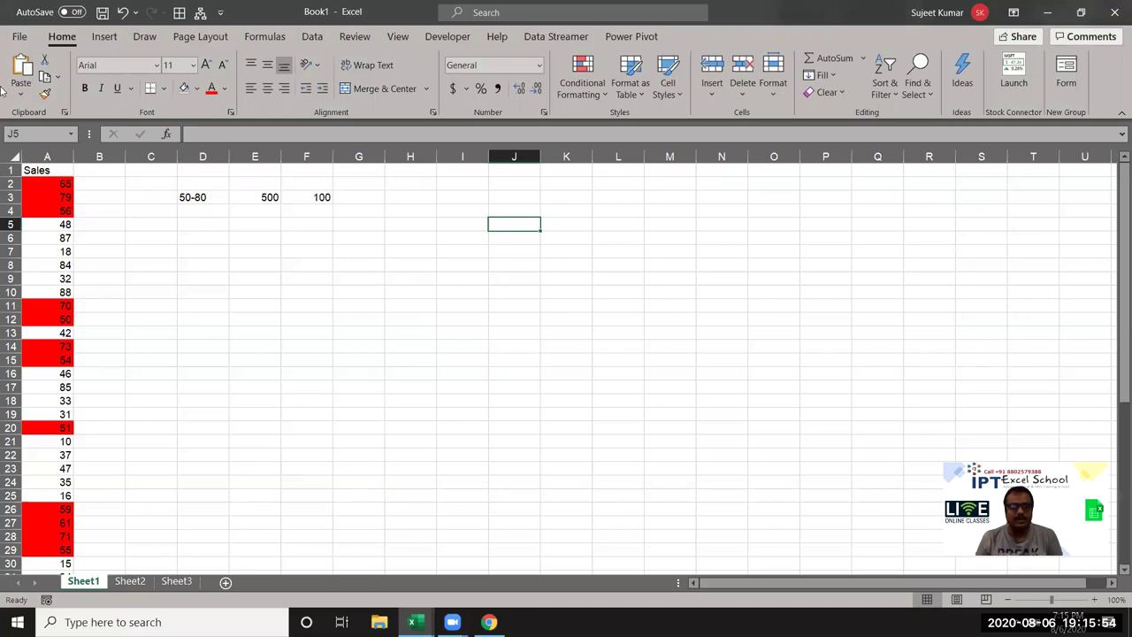
Reopen Excel Options and change the Office theme to Black, confirming with OK.
left_click(19, 39)
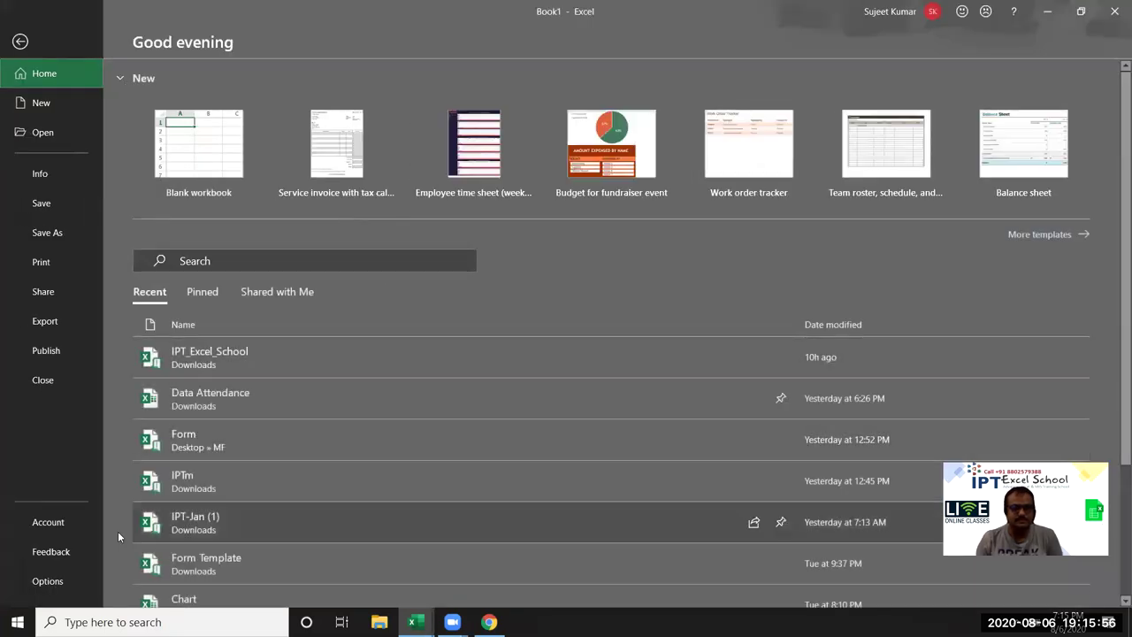
left_click(75, 581)
left_click(521, 491)
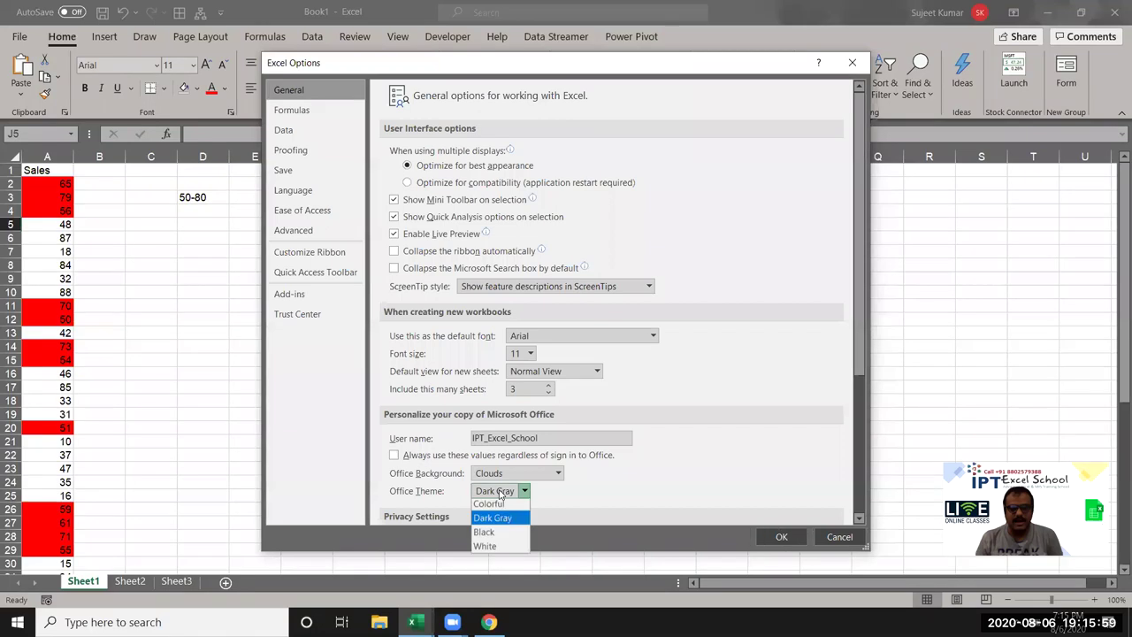
left_click(505, 536)
left_click(769, 535)
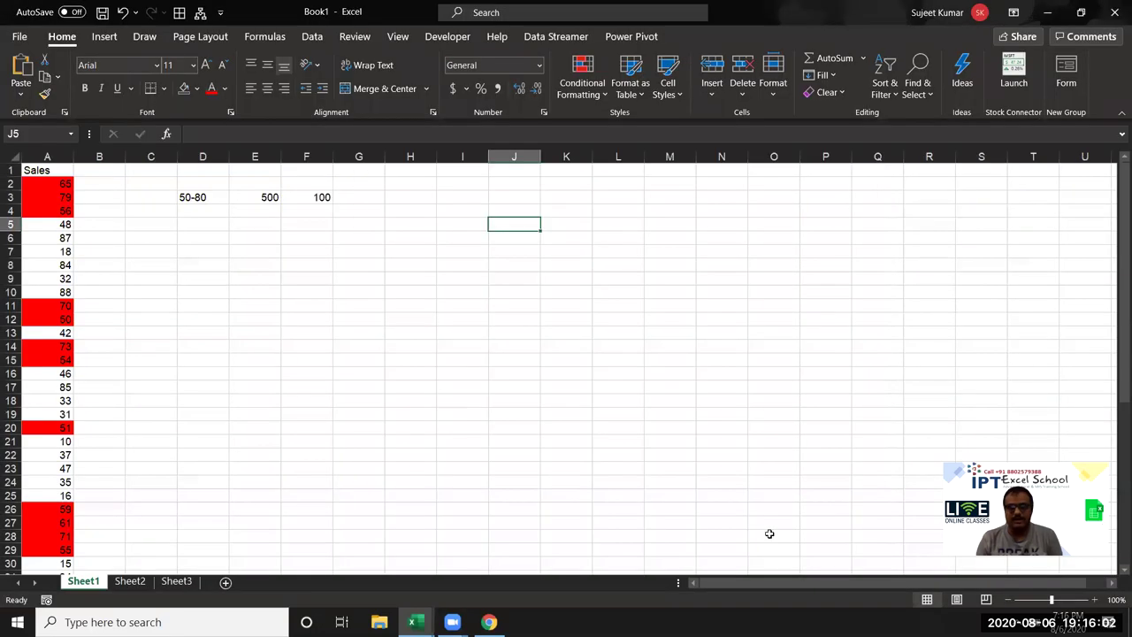
Set the Office theme back to Colorful with OK, then return to the File start page.
left_click(20, 38)
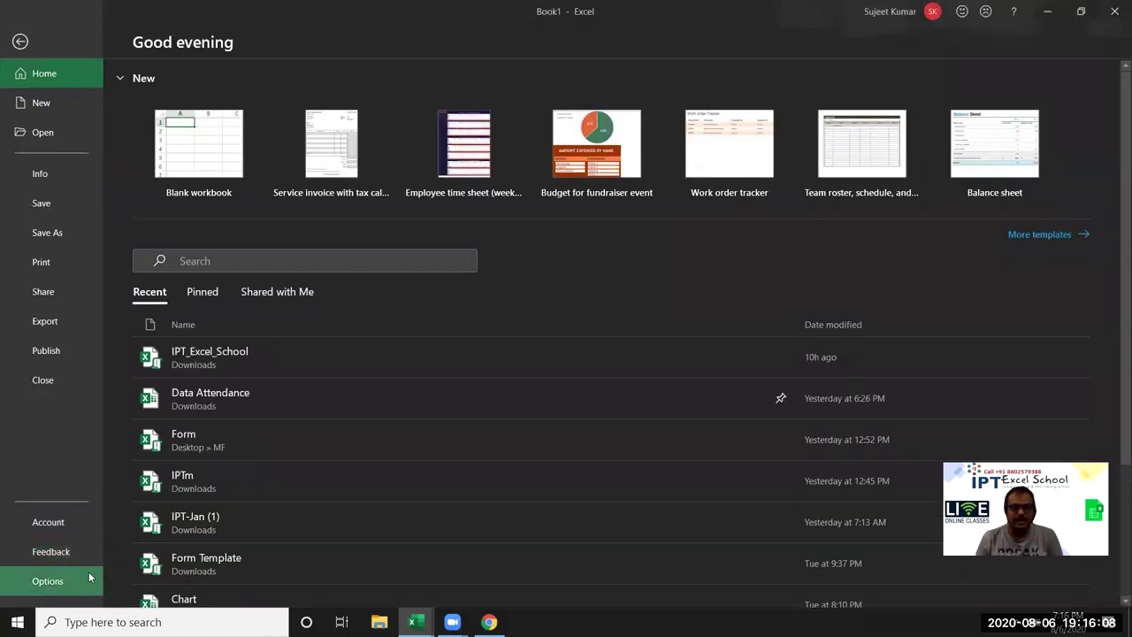
left_click(88, 580)
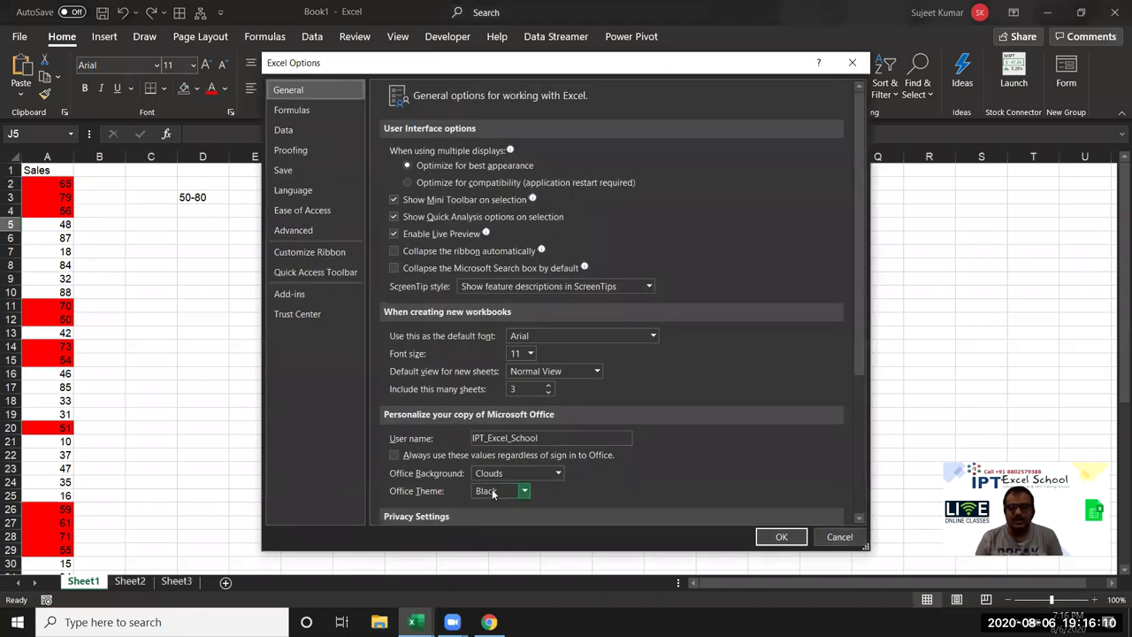
left_click(494, 494)
left_click(489, 505)
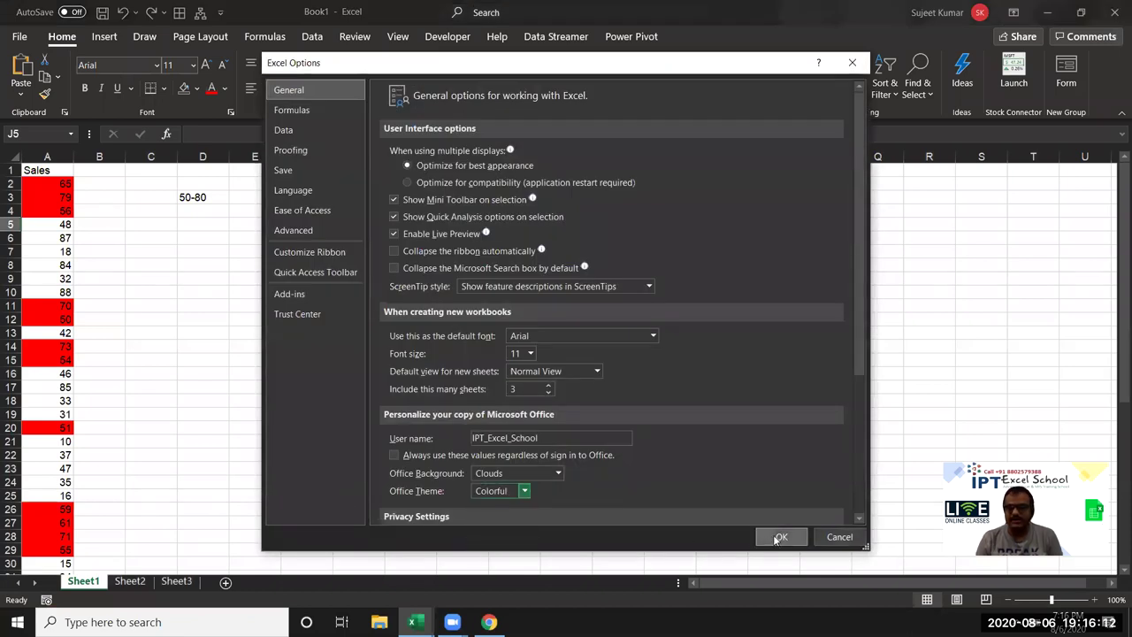
left_click(779, 538)
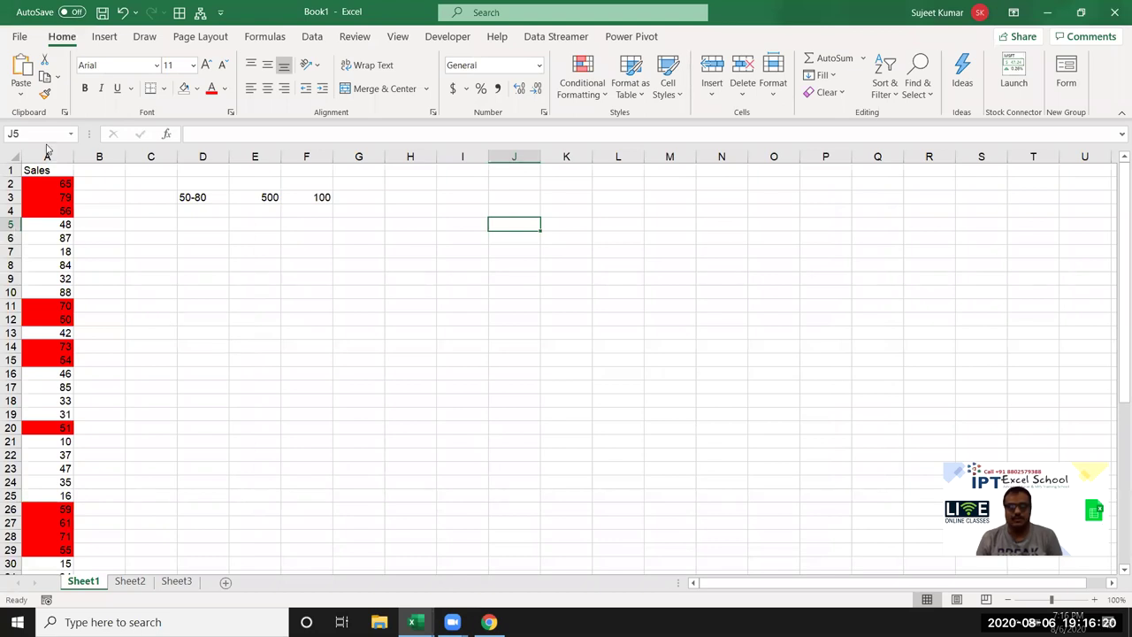
left_click(14, 39)
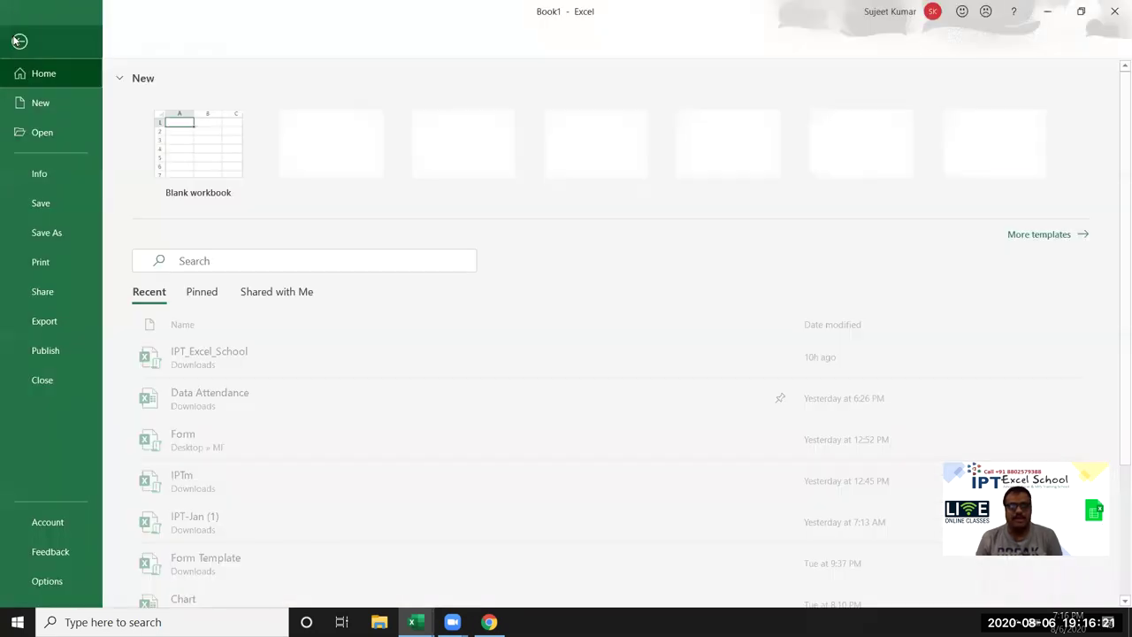
Open Options, scroll the General page, view the Formulas page, then cancel without changes.
left_click(48, 581)
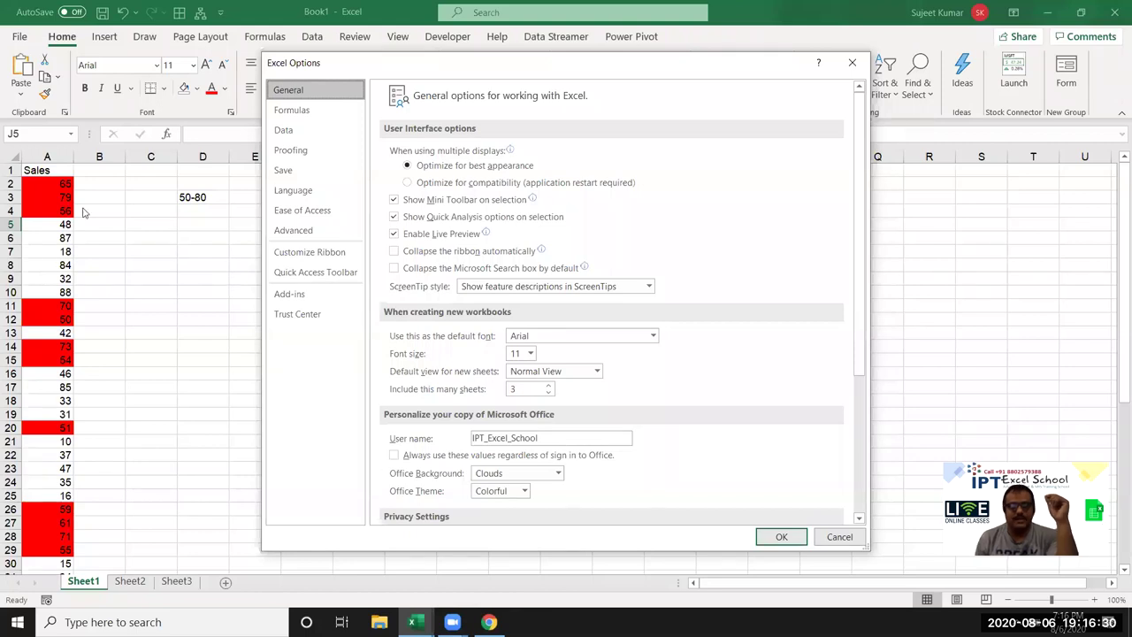
scroll(557, 477, "down", 3)
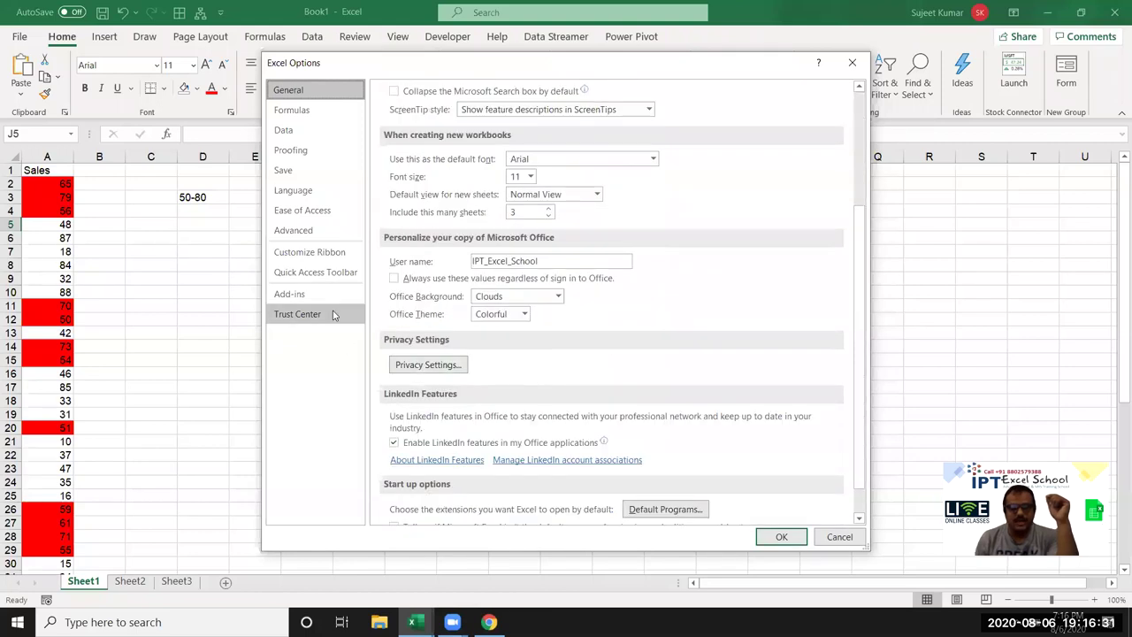
left_click(300, 111)
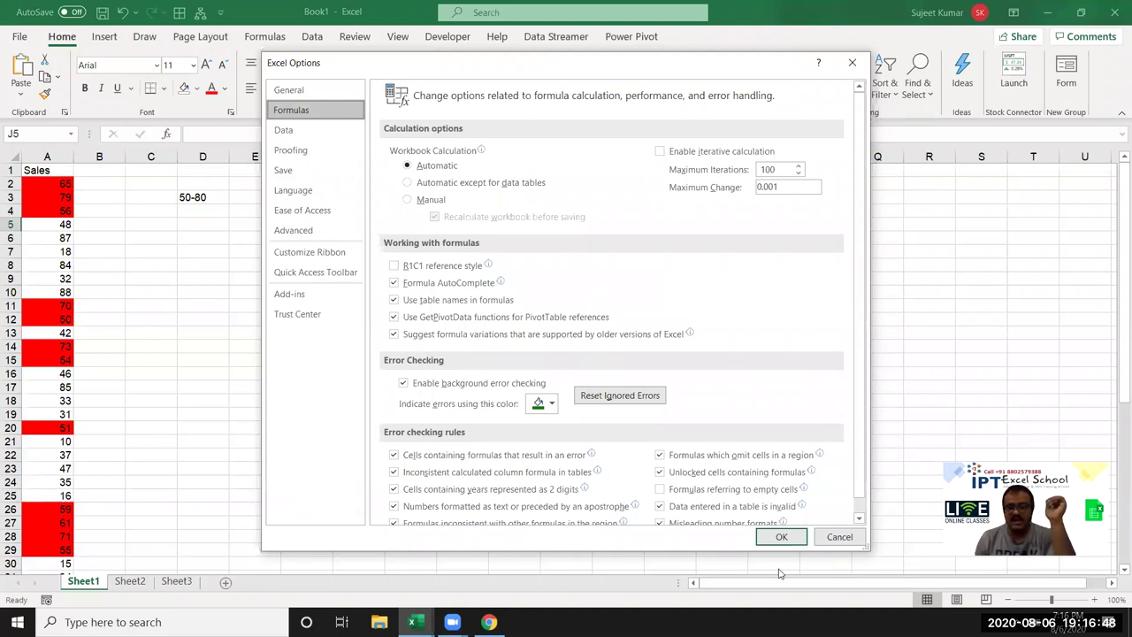
left_click(836, 537)
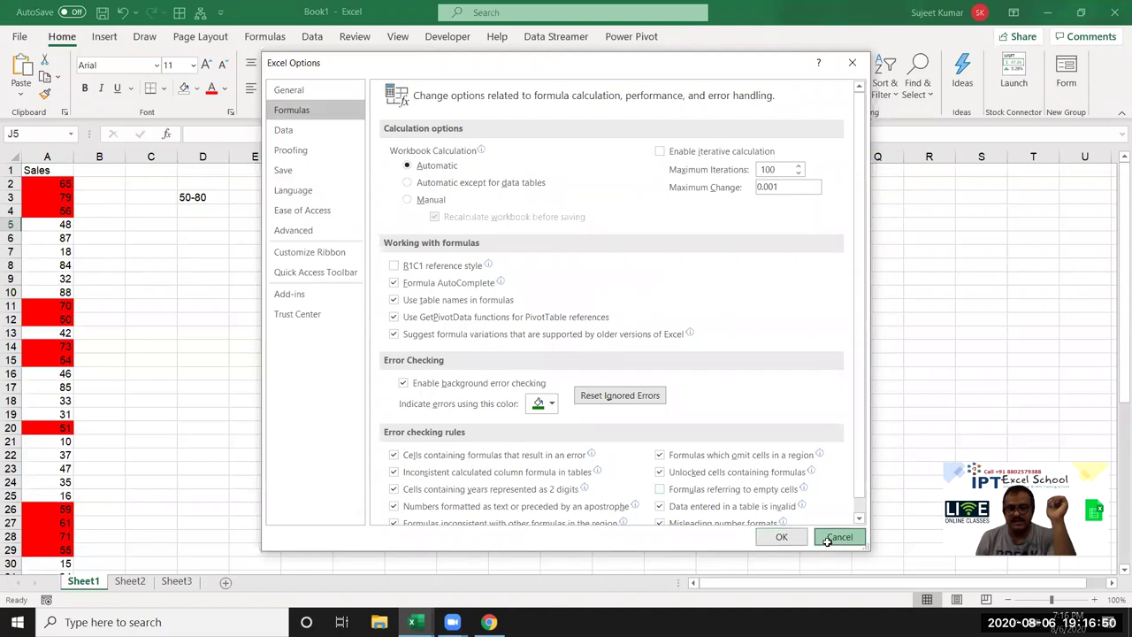
Enter '001646 in H16 as text and look at its error smart tag.
left_click(394, 369)
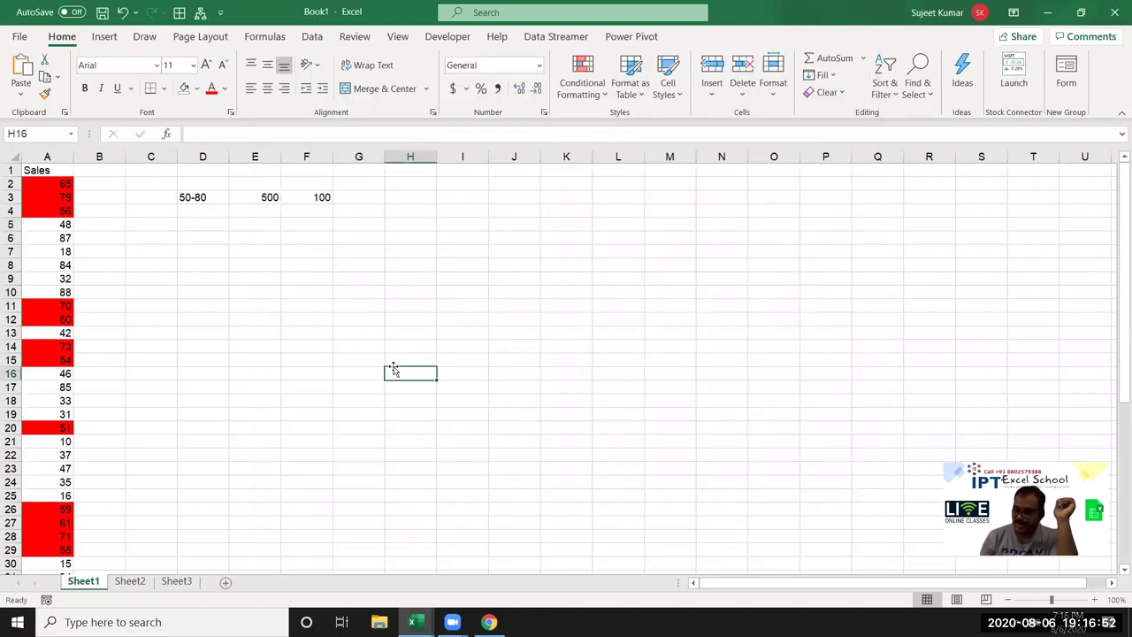
type("'")
type("001646")
key("Return")
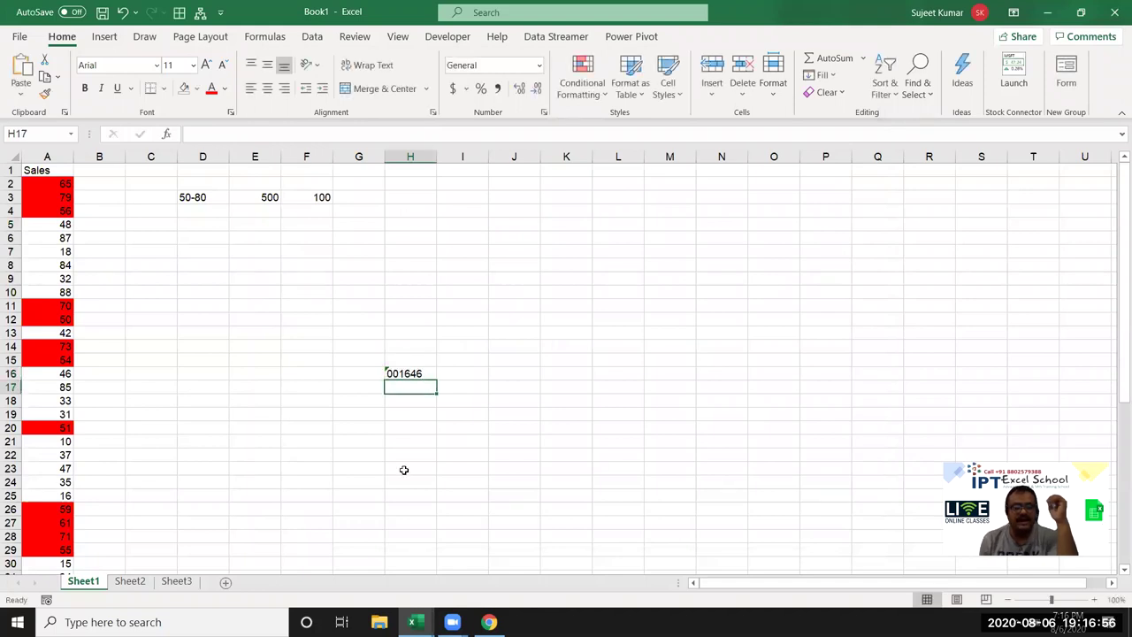
scroll(404, 470, "down", 1)
left_click(403, 330)
left_click(368, 333)
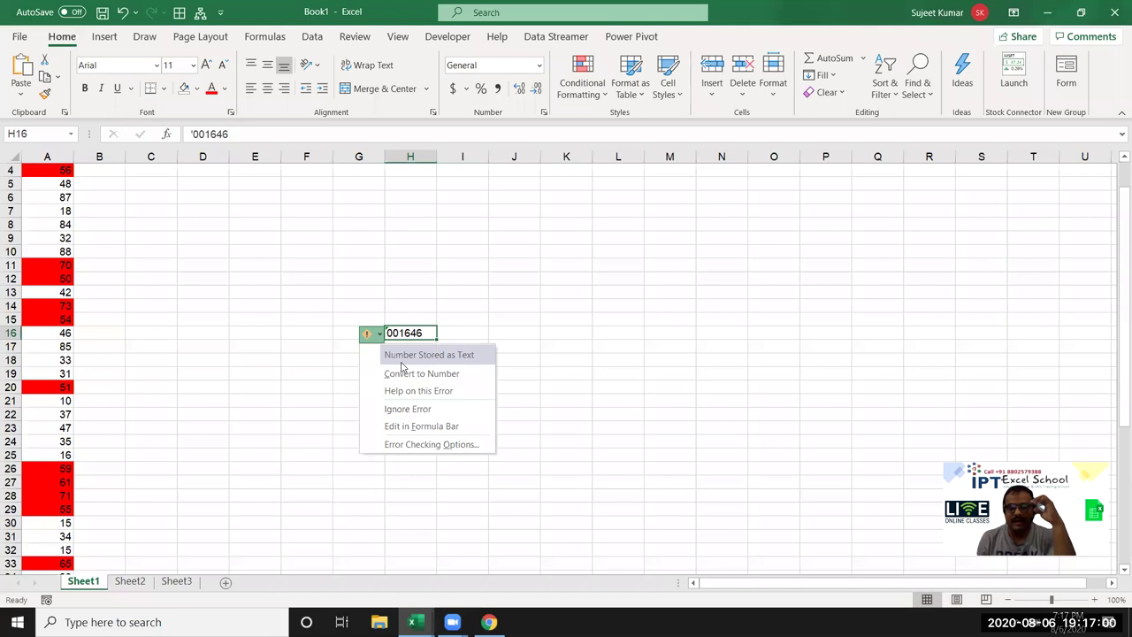
left_click(278, 376)
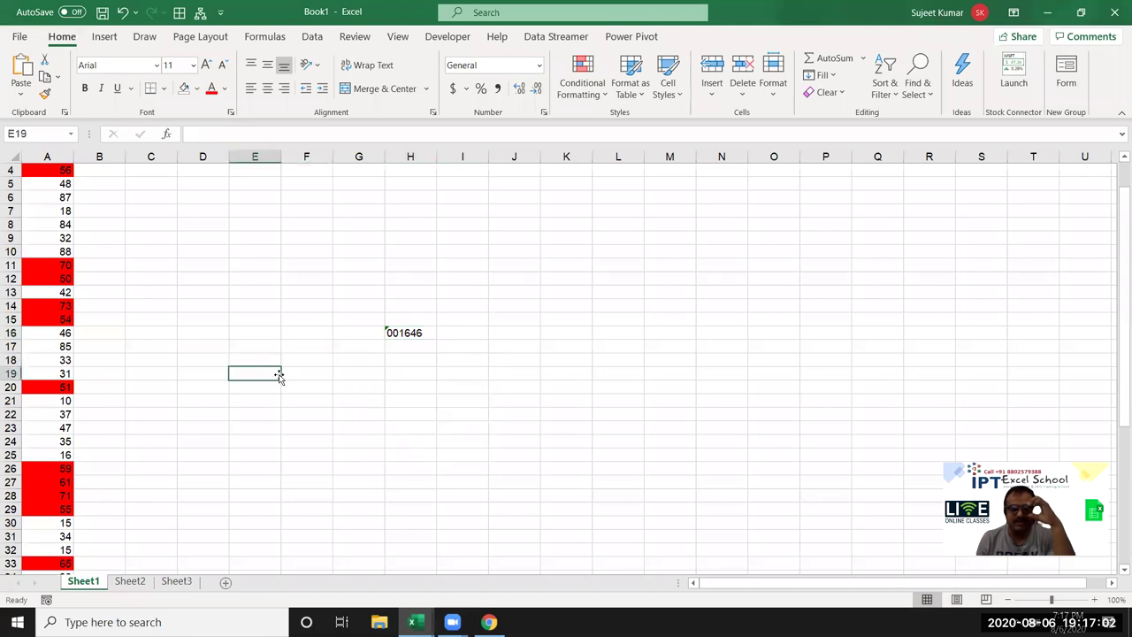
Ignore the number-stored-as-text warning on H16, discarding a stray entry in H13.
left_click(392, 333)
left_click_drag(392, 333, 394, 333)
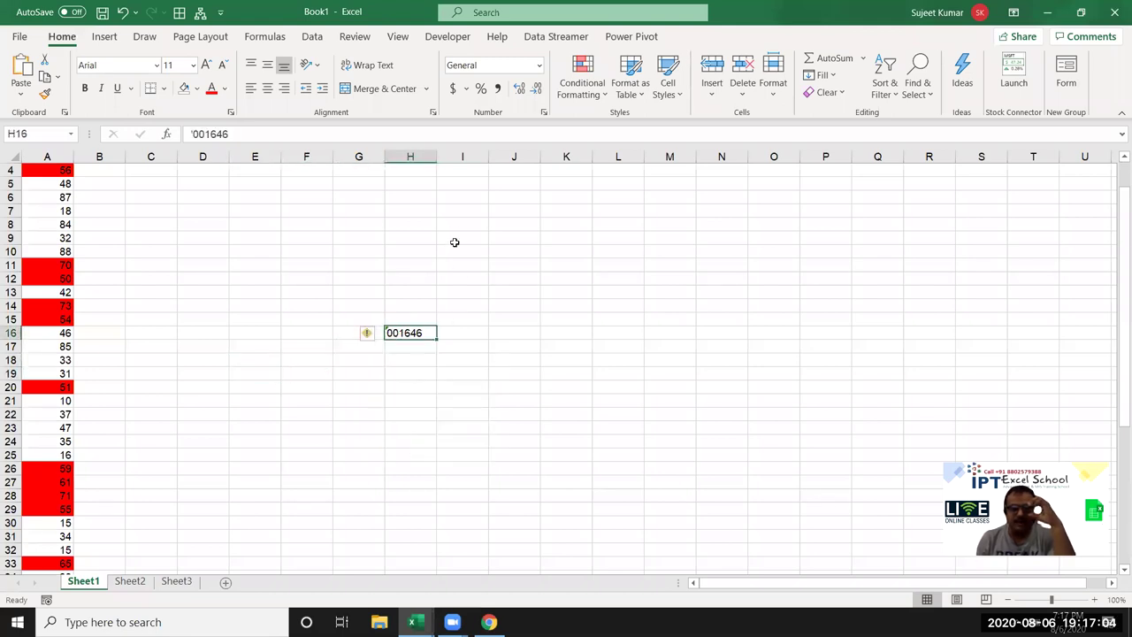
left_click(368, 333)
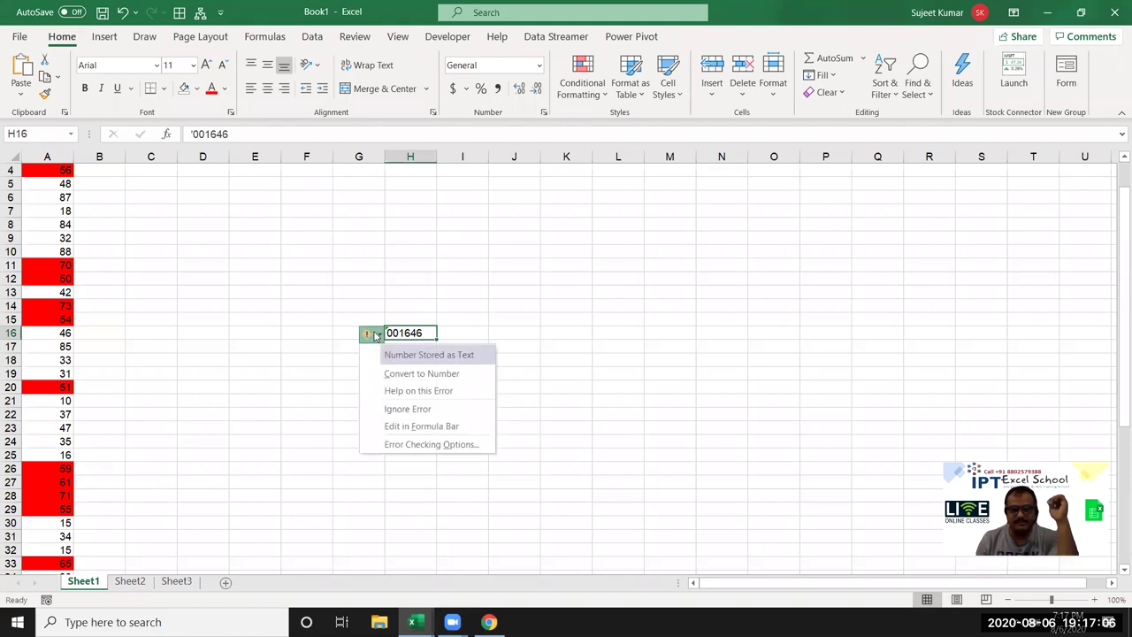
left_click(401, 290)
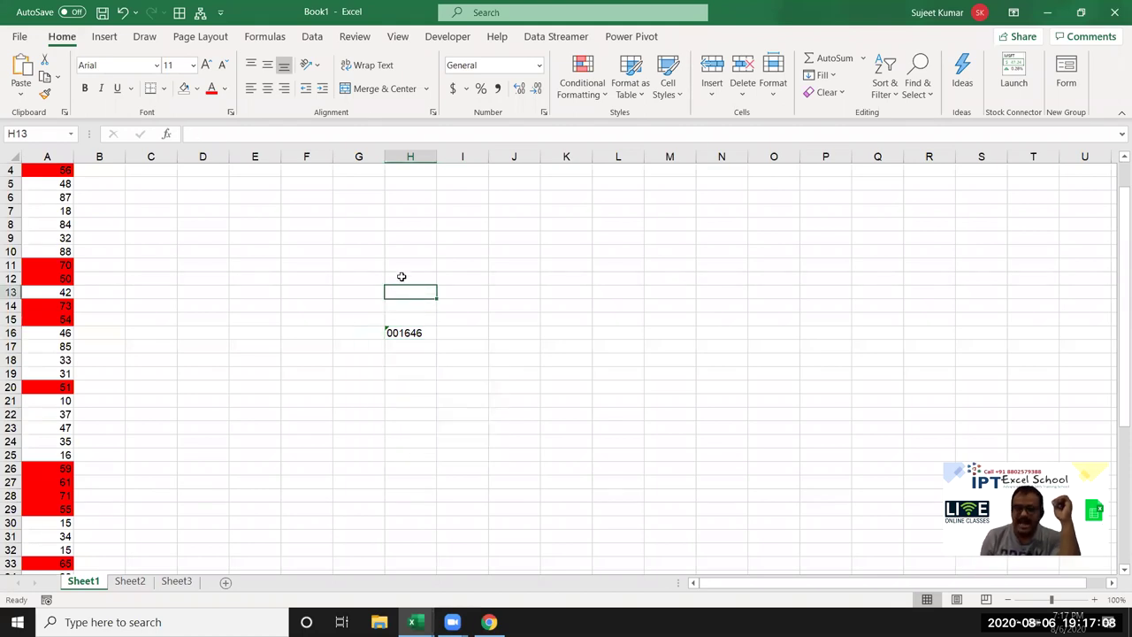
type("3646")
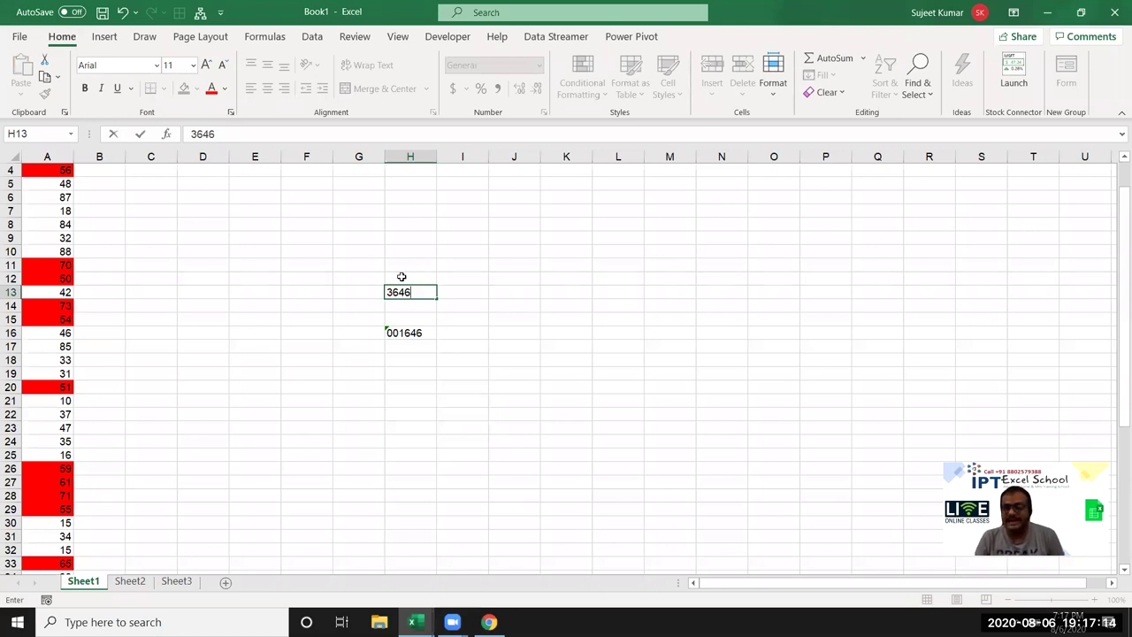
key("Escape")
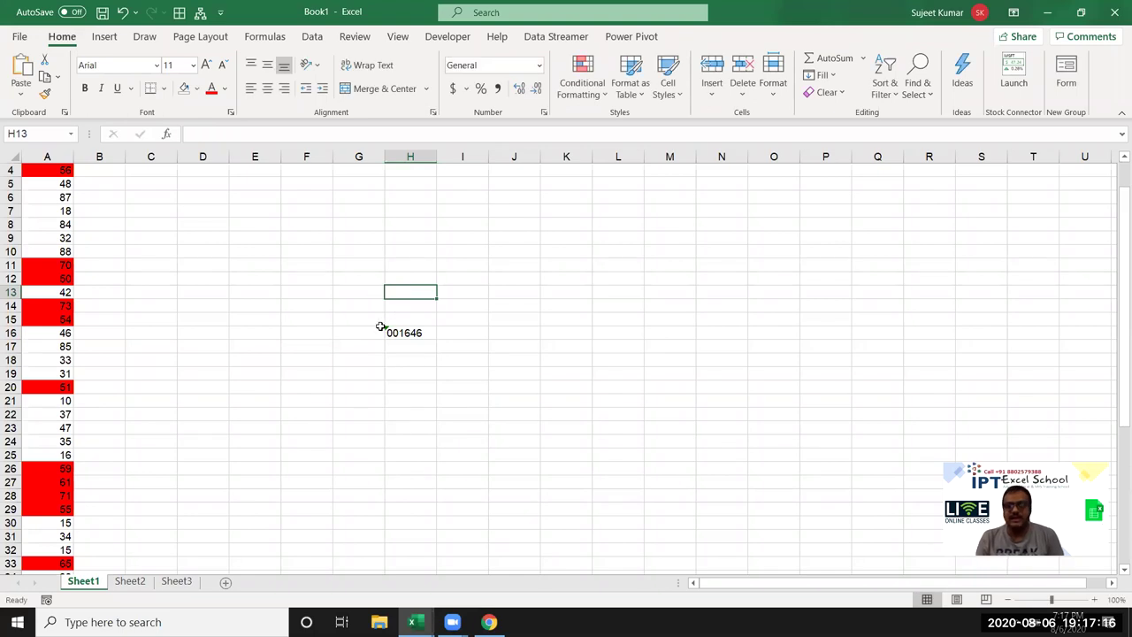
left_click(387, 333)
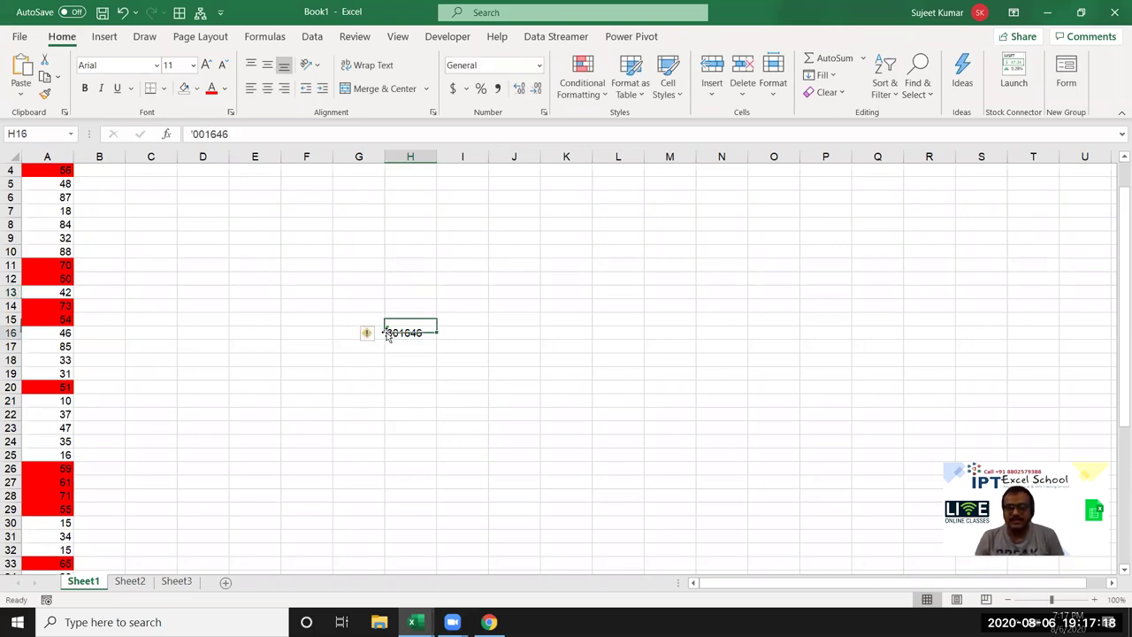
left_click(368, 334)
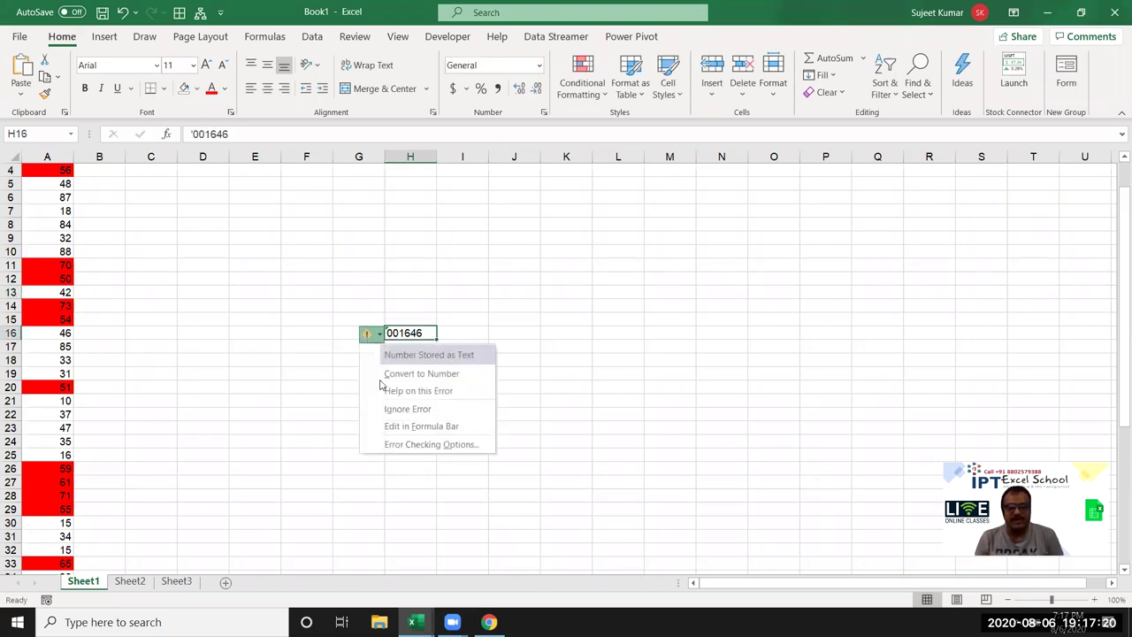
left_click(392, 408)
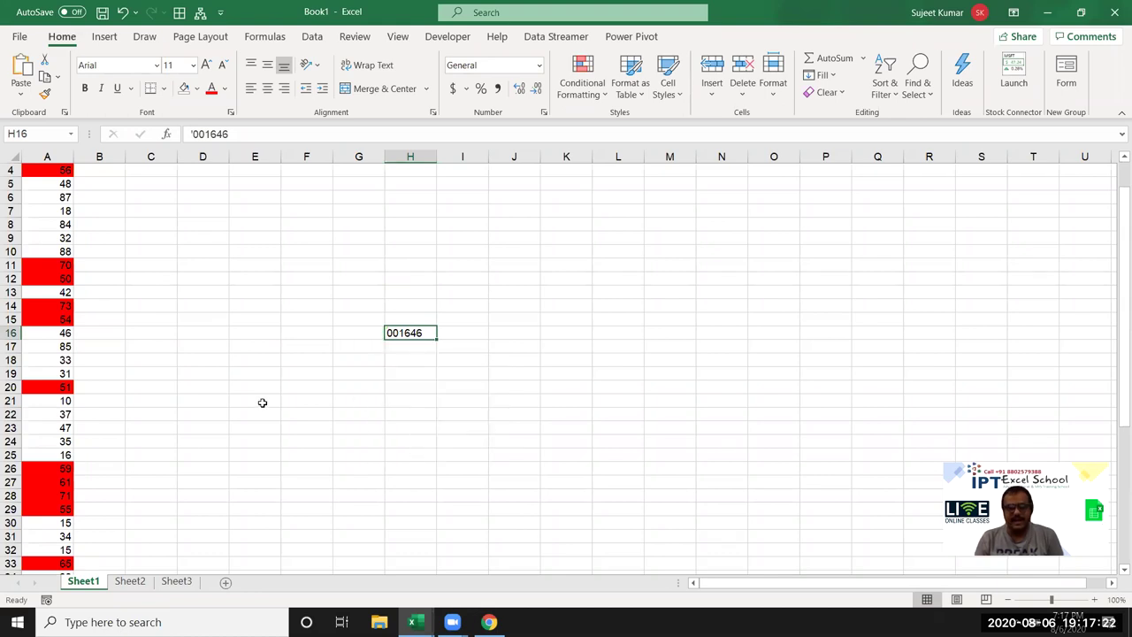
Enter '13232 in I18 as text and view its warning.
left_click(467, 367)
type("'")
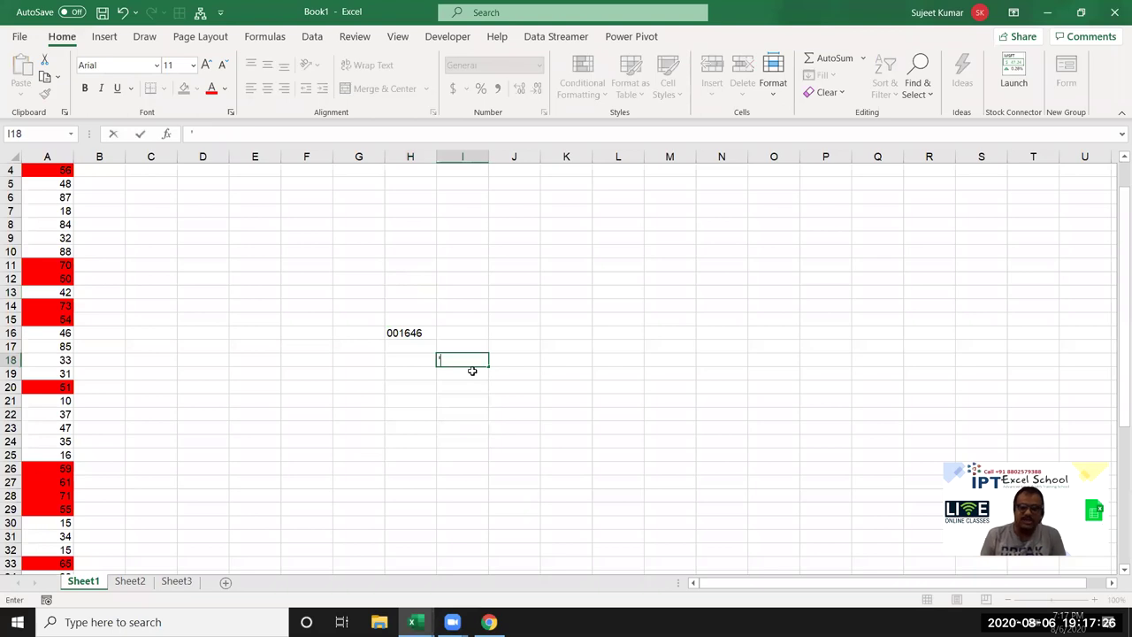
type("13232")
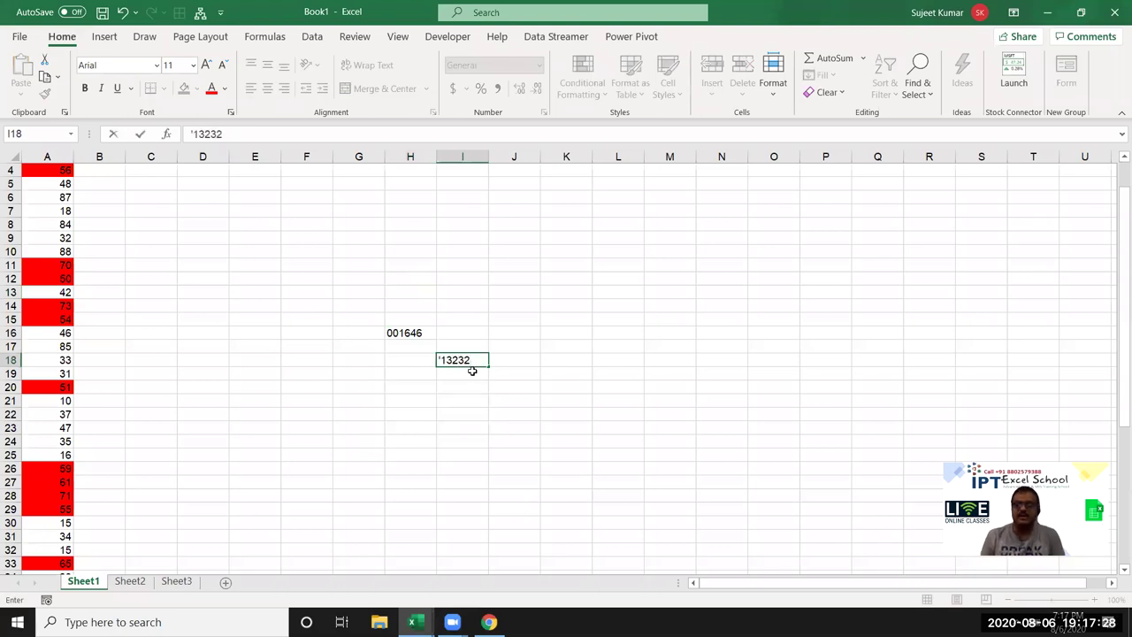
key("Return")
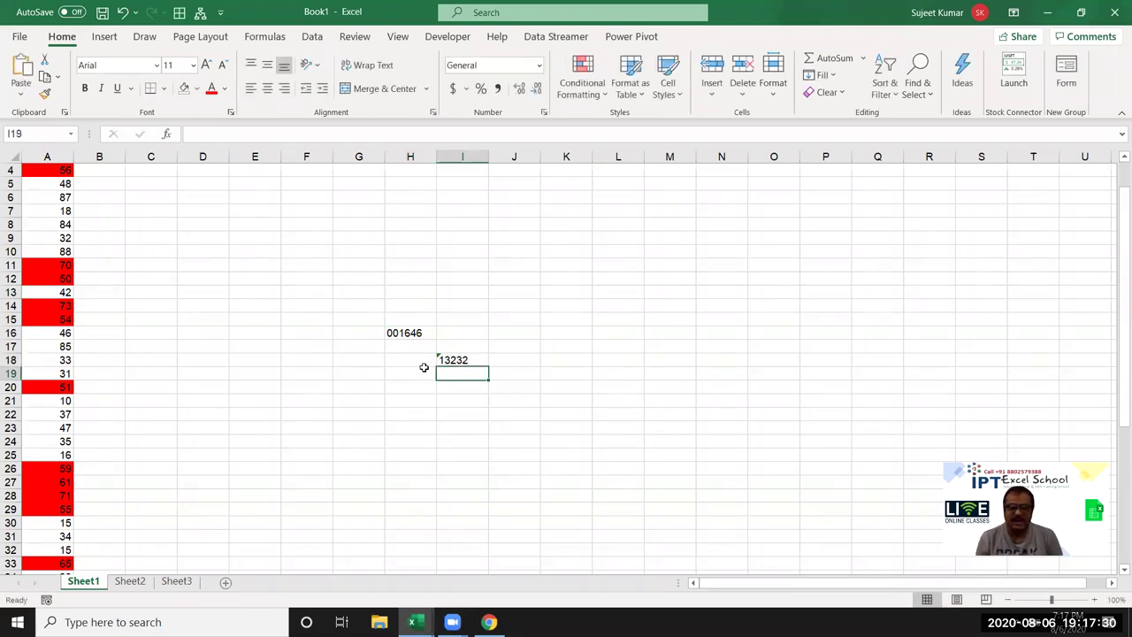
left_click(443, 359)
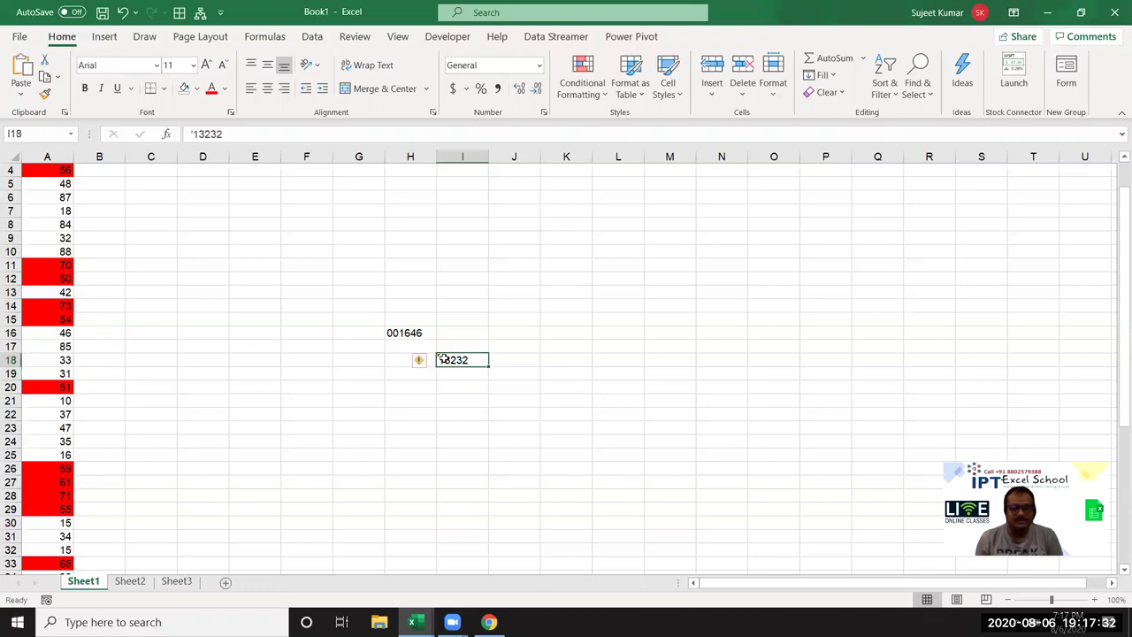
Open Excel Options and browse the Formulas, Data, then Proofing pages.
left_click(21, 37)
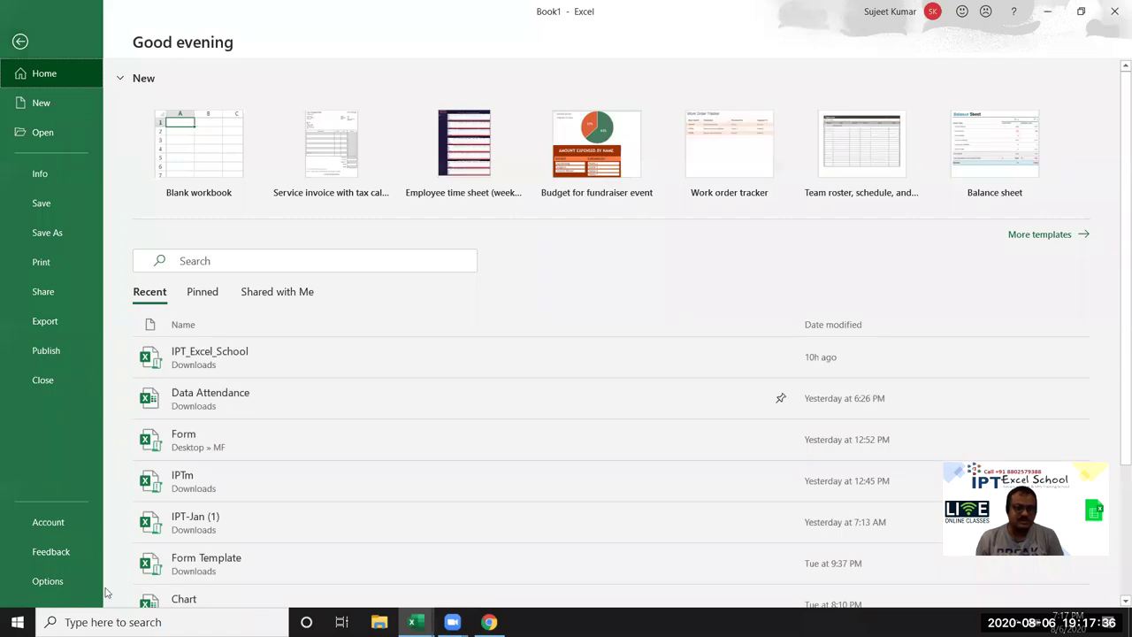
left_click(48, 582)
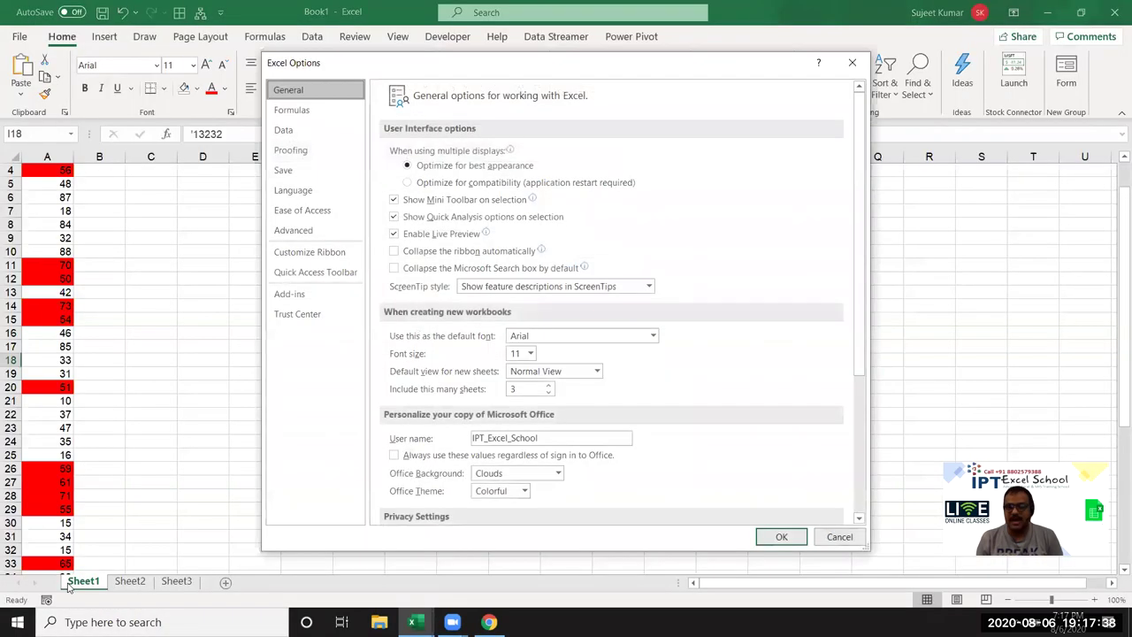
left_click(312, 115)
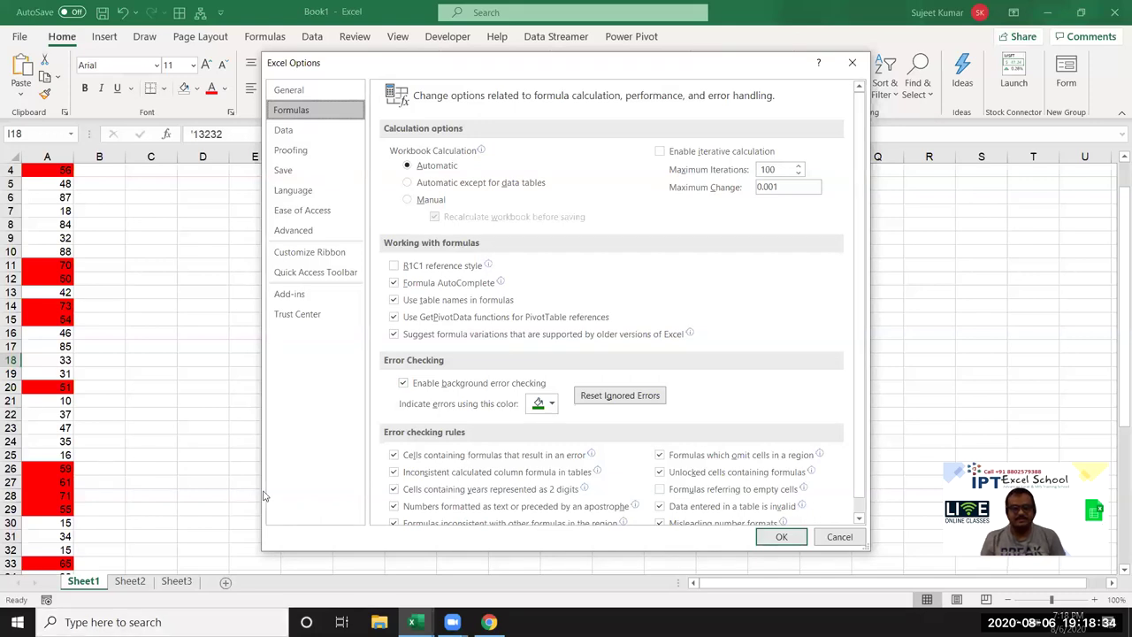
left_click(310, 133)
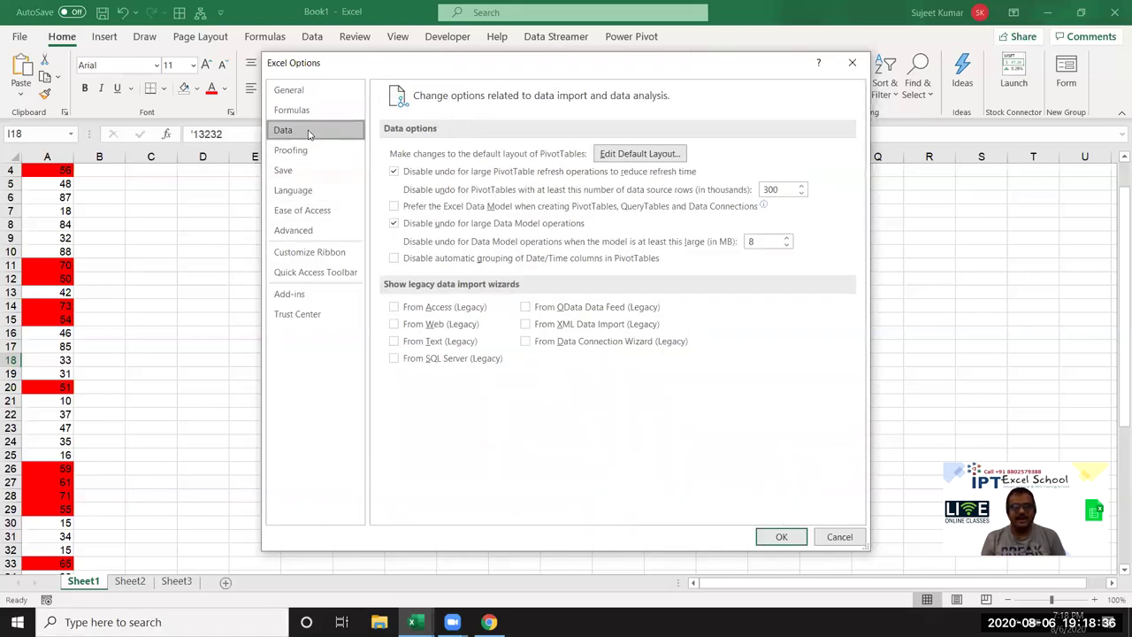
left_click(308, 152)
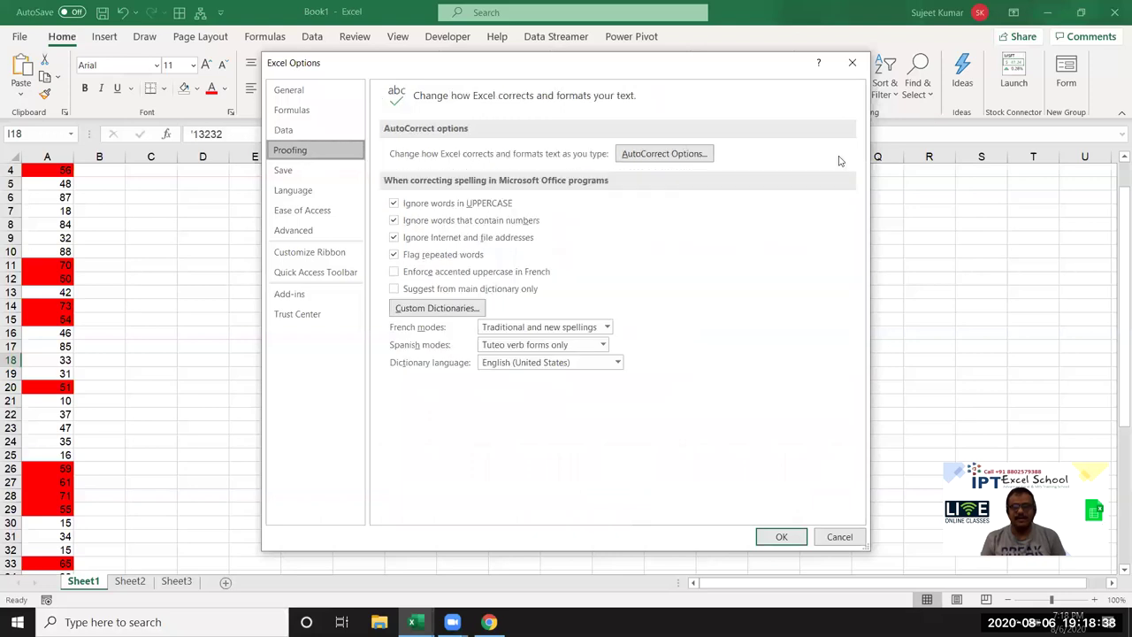
In AutoCorrect Options, find the ds entry for Daily Sales Report, then close both dialogs.
left_click(683, 156)
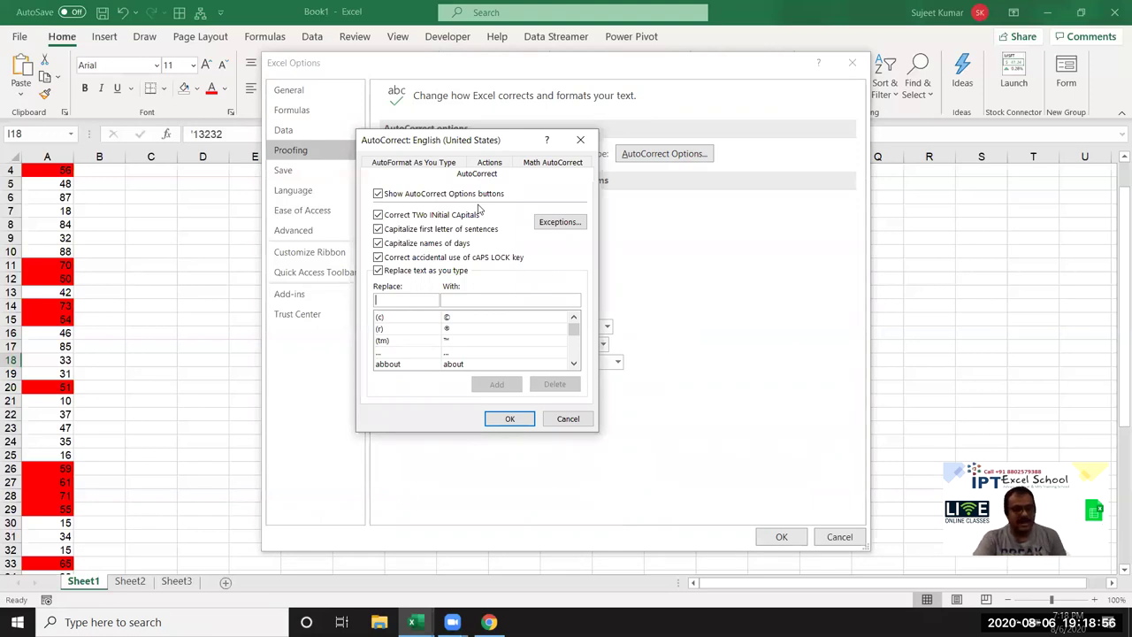
type("ddddddddddddd")
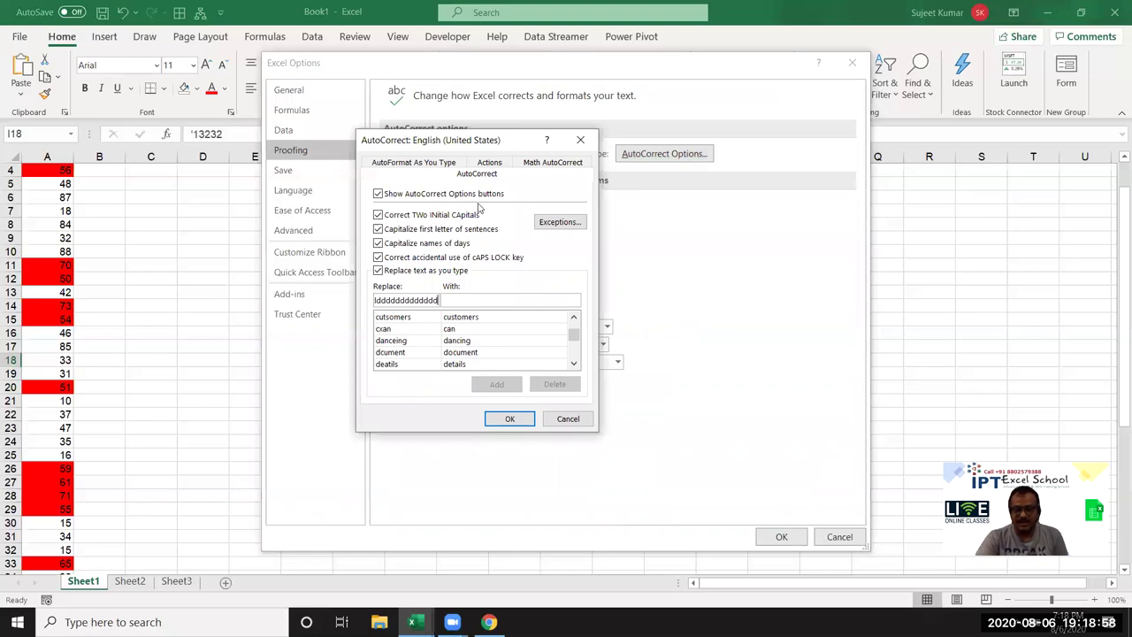
key("BackSpace")
key("BackSpace")
key("BackSpace")
type("ds")
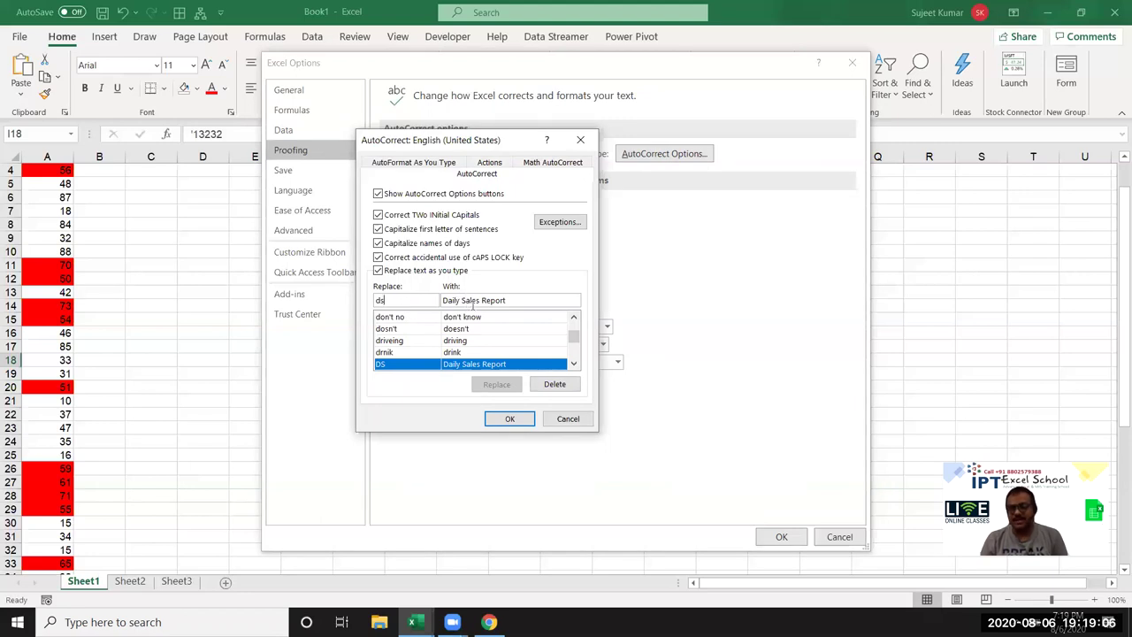
key("Return")
key("Return")
Type DS in G8 and MS in G10 so AutoCorrect expands them to Daily and Monthly Sales Report.
left_click(347, 224)
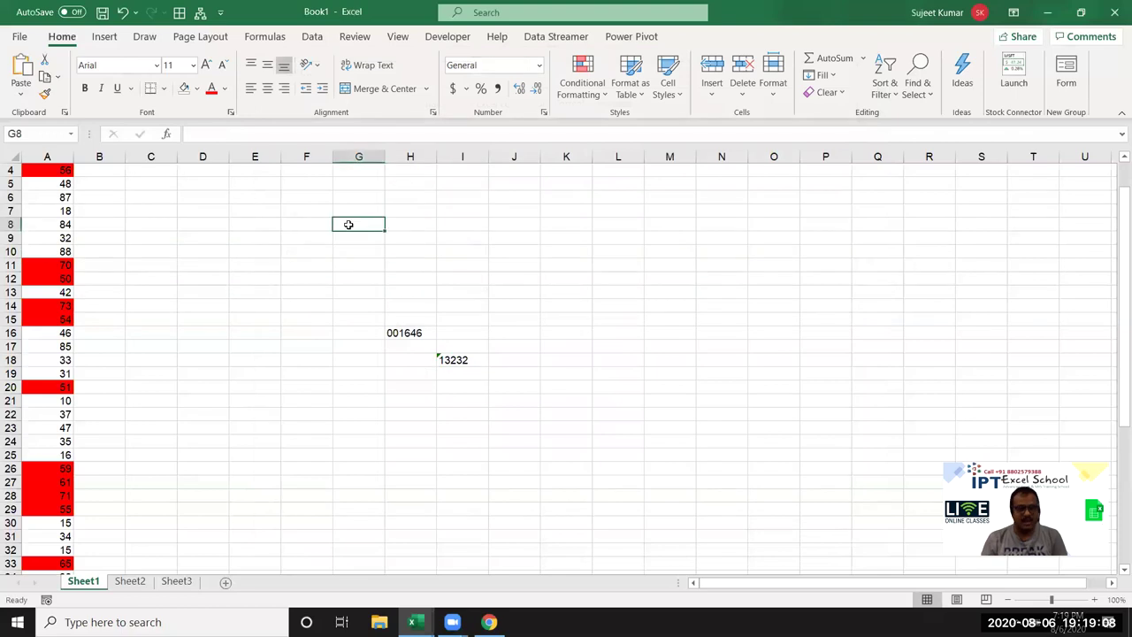
type("DS")
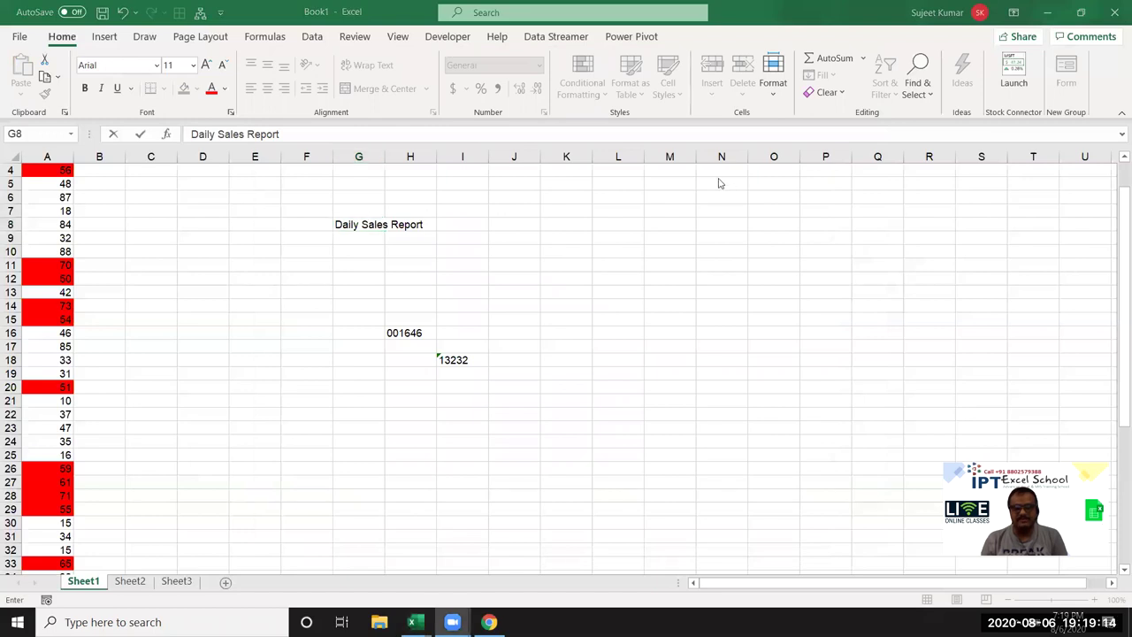
left_click(289, 226)
left_click(337, 253)
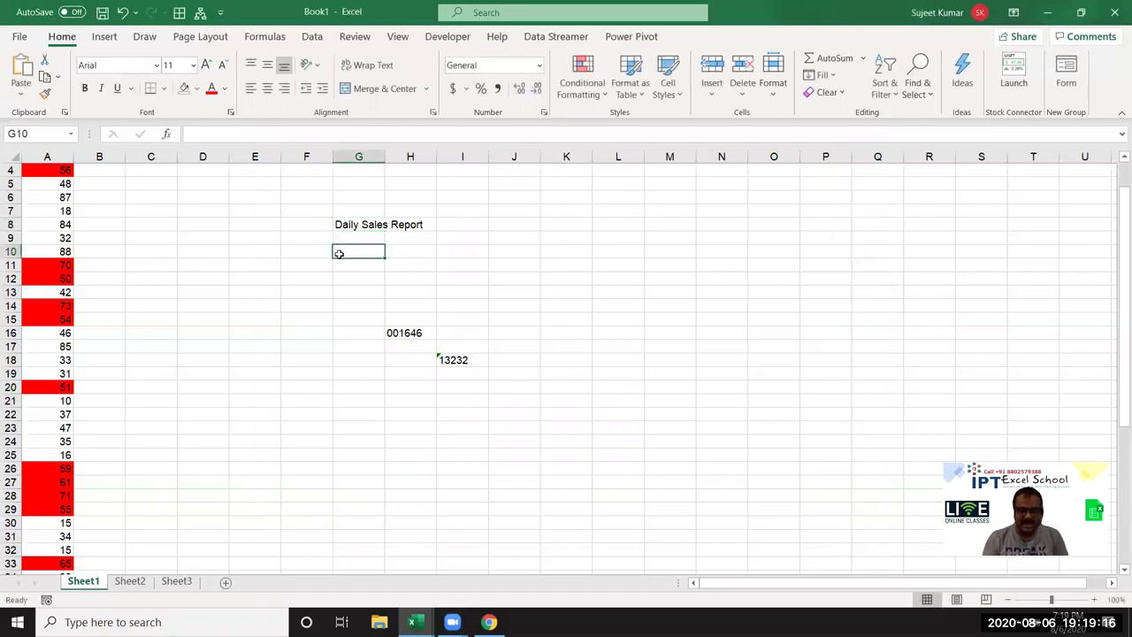
type("MS")
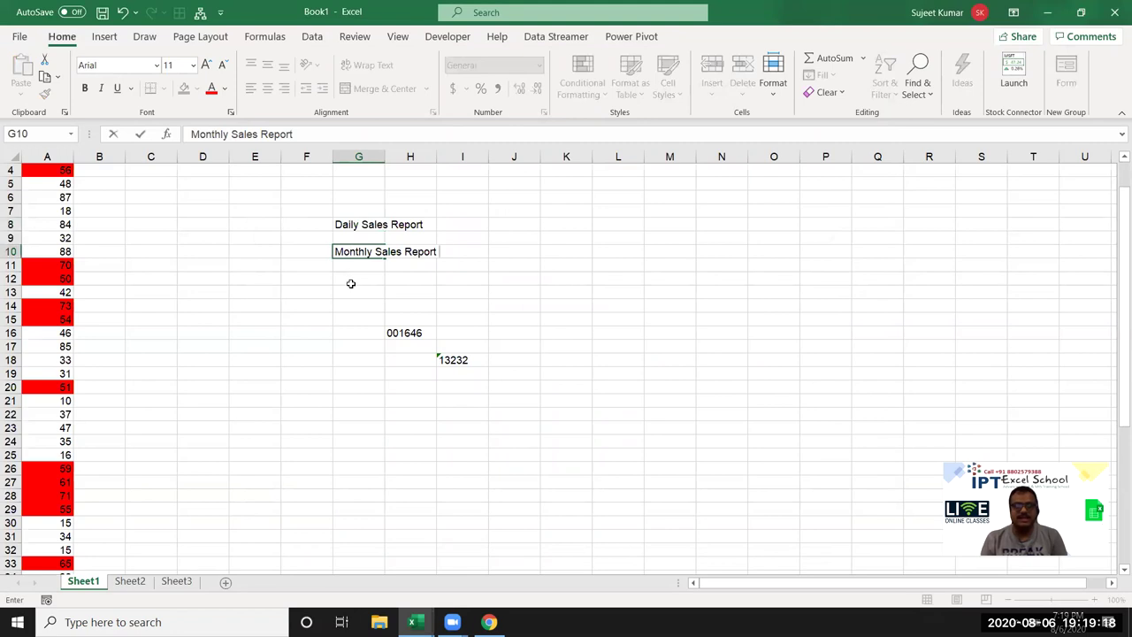
left_click(350, 281)
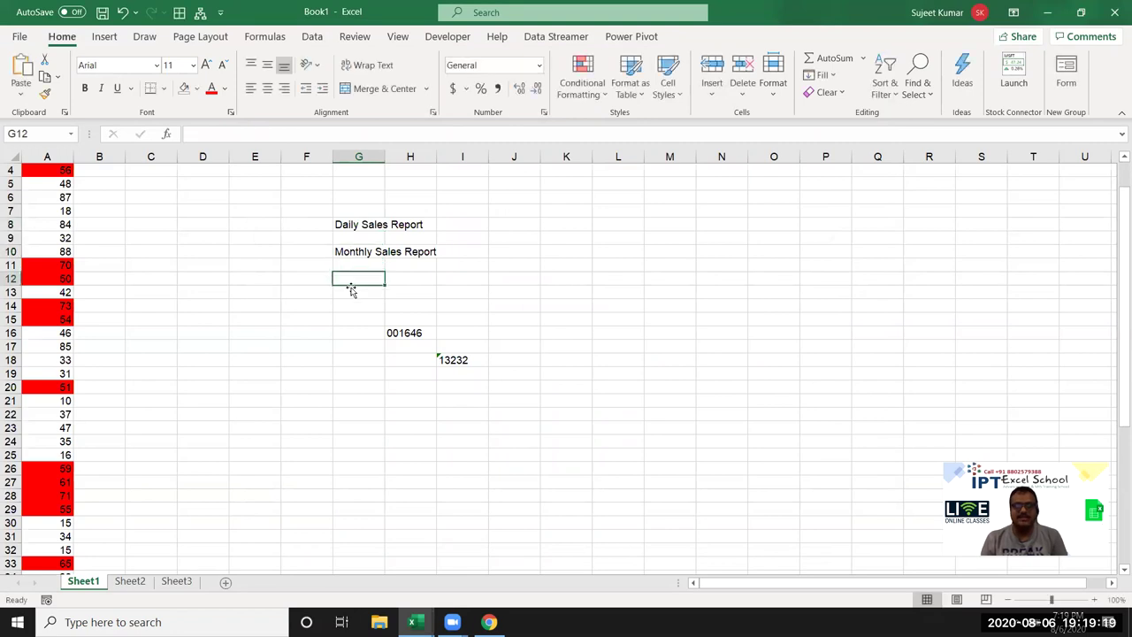
left_click(25, 37)
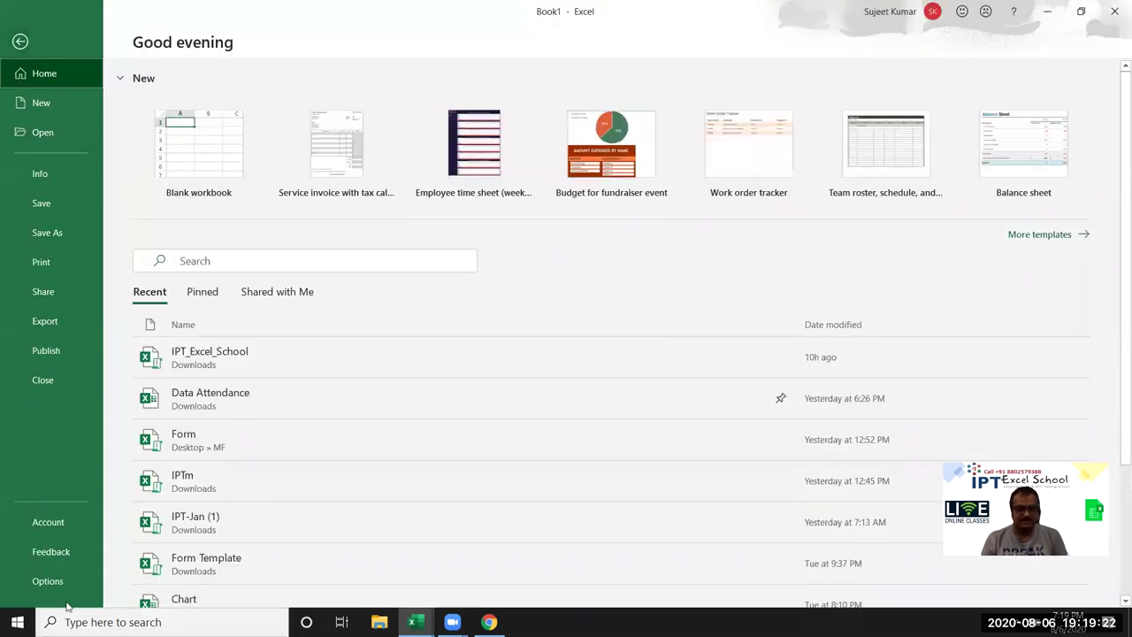
key("Escape")
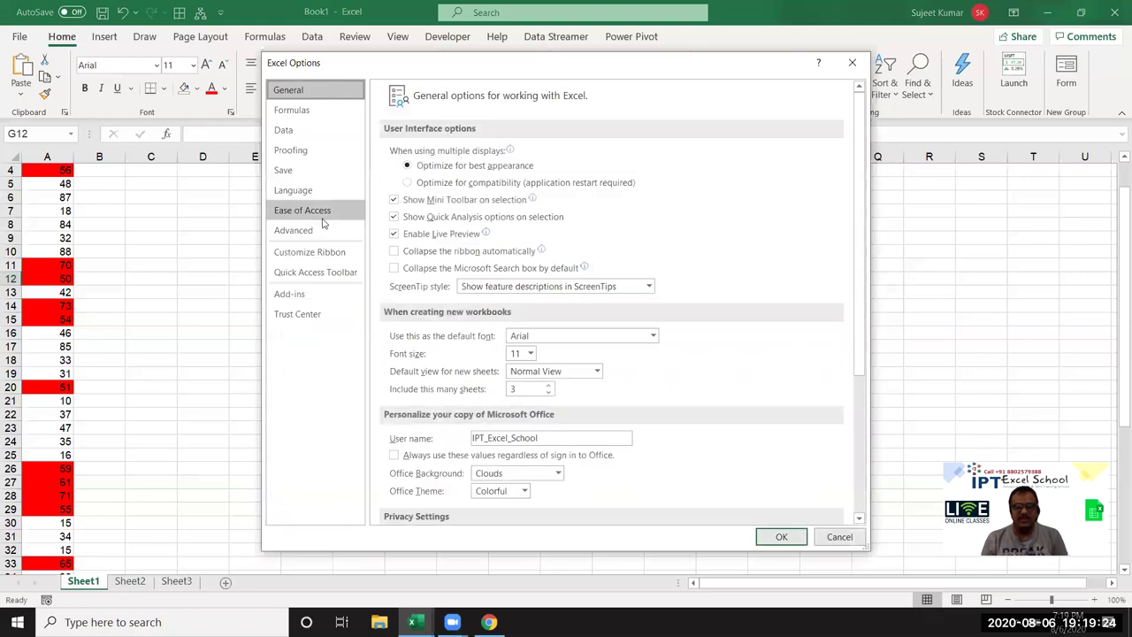
left_click(290, 150)
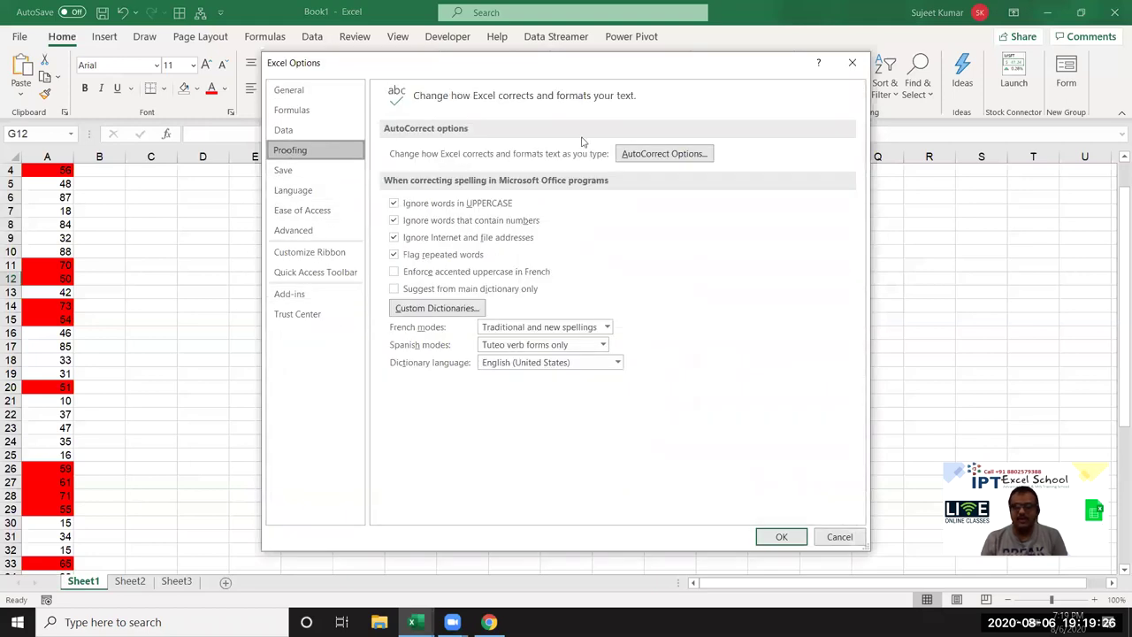
left_click(644, 155)
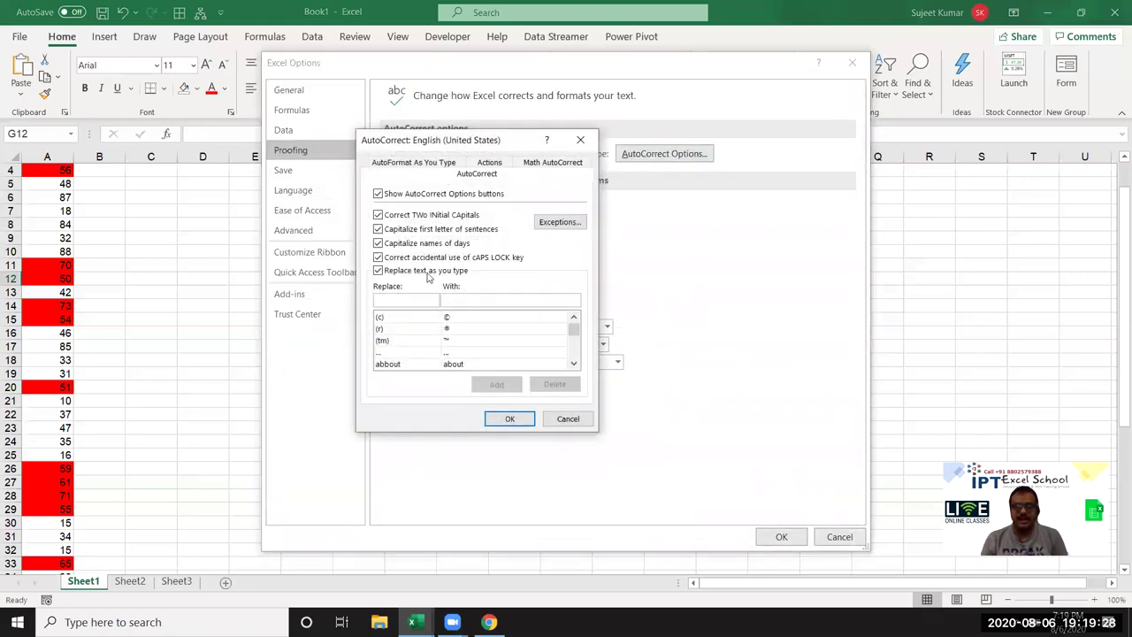
type("d")
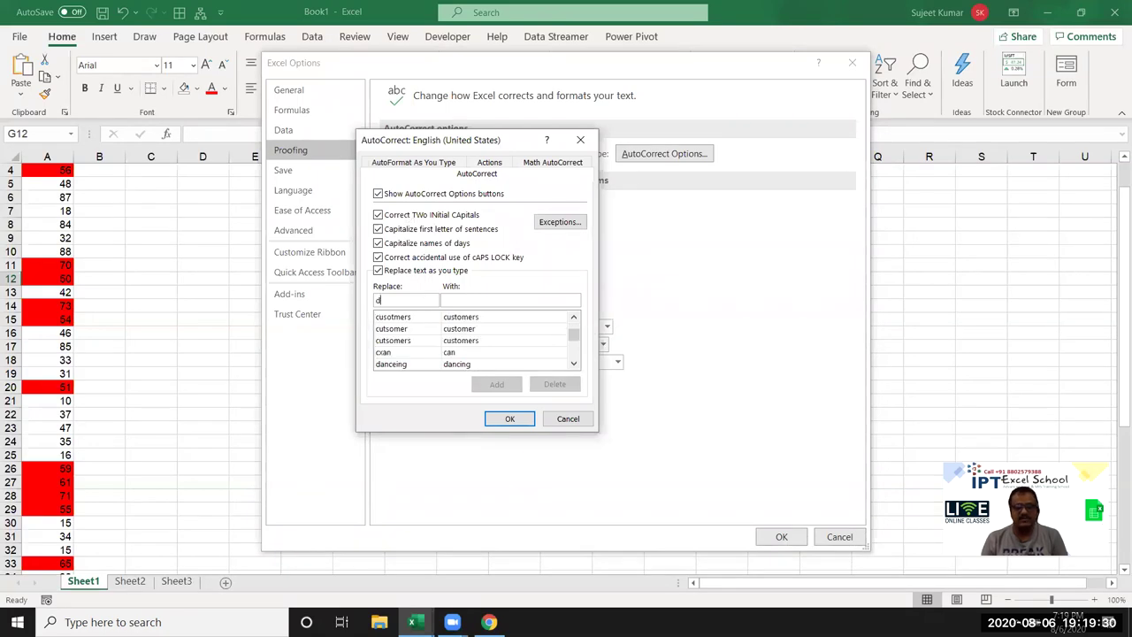
type("s")
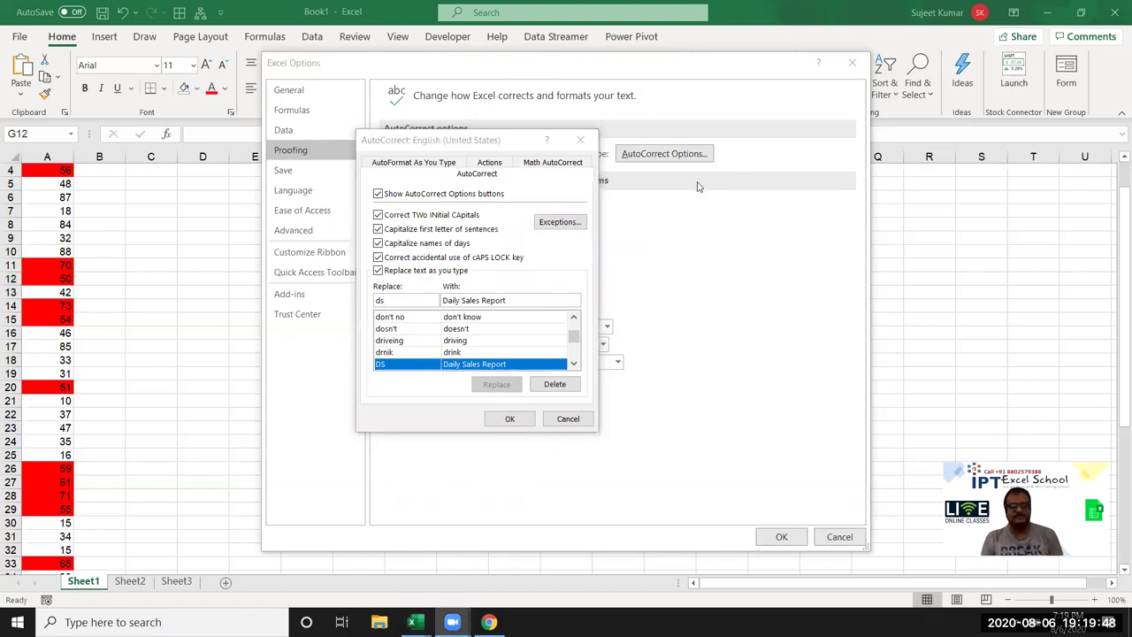
left_click(582, 406)
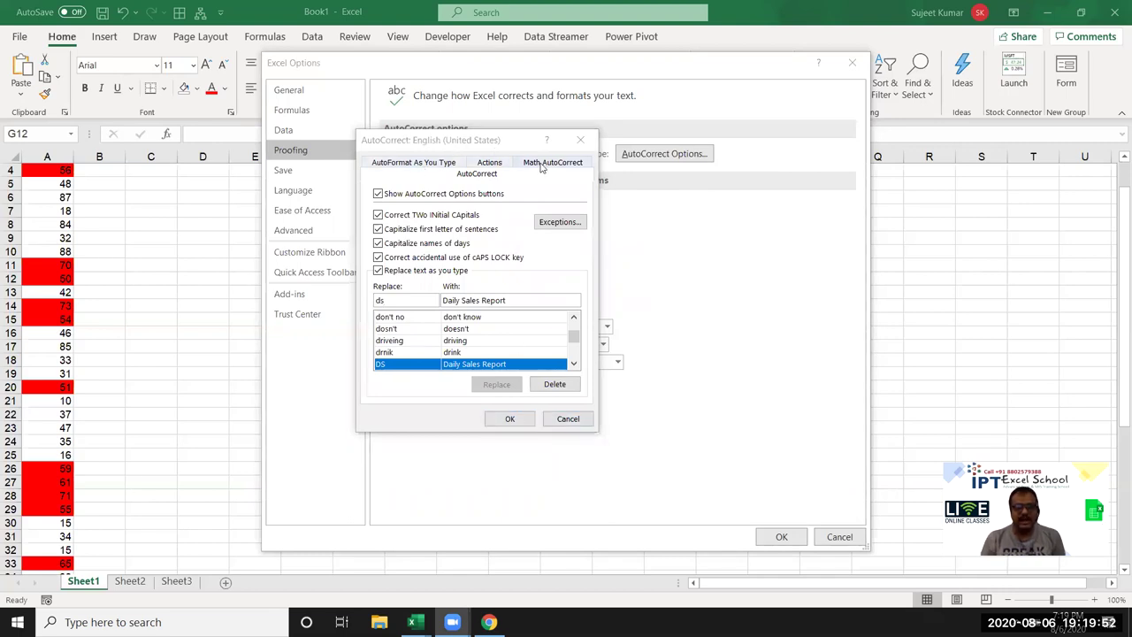
left_click(408, 165)
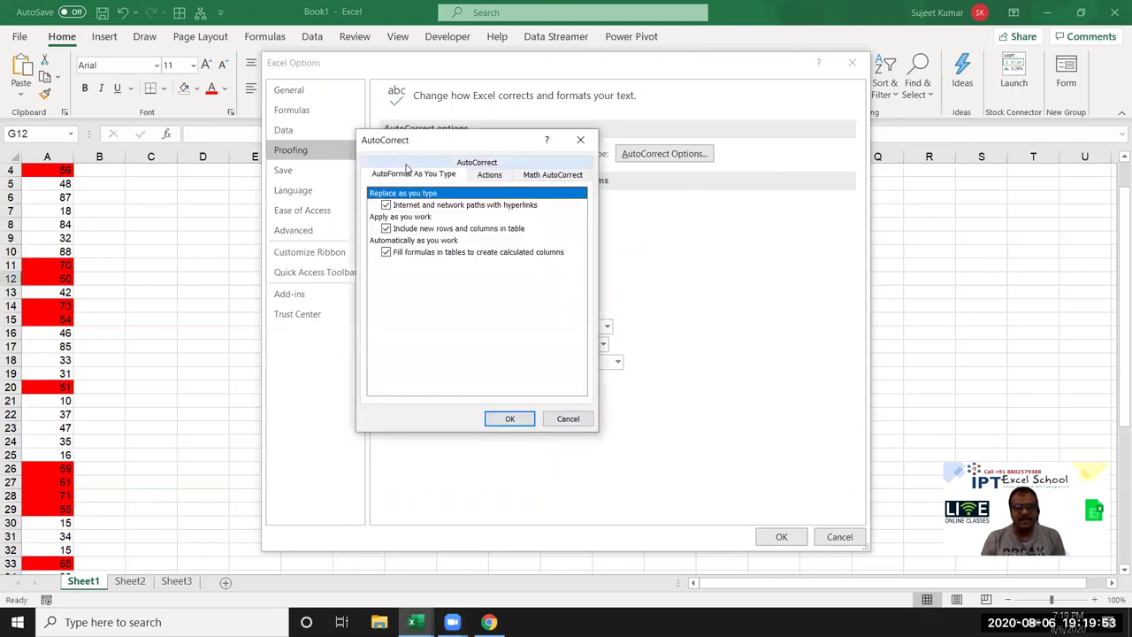
left_click(572, 417)
left_click(839, 537)
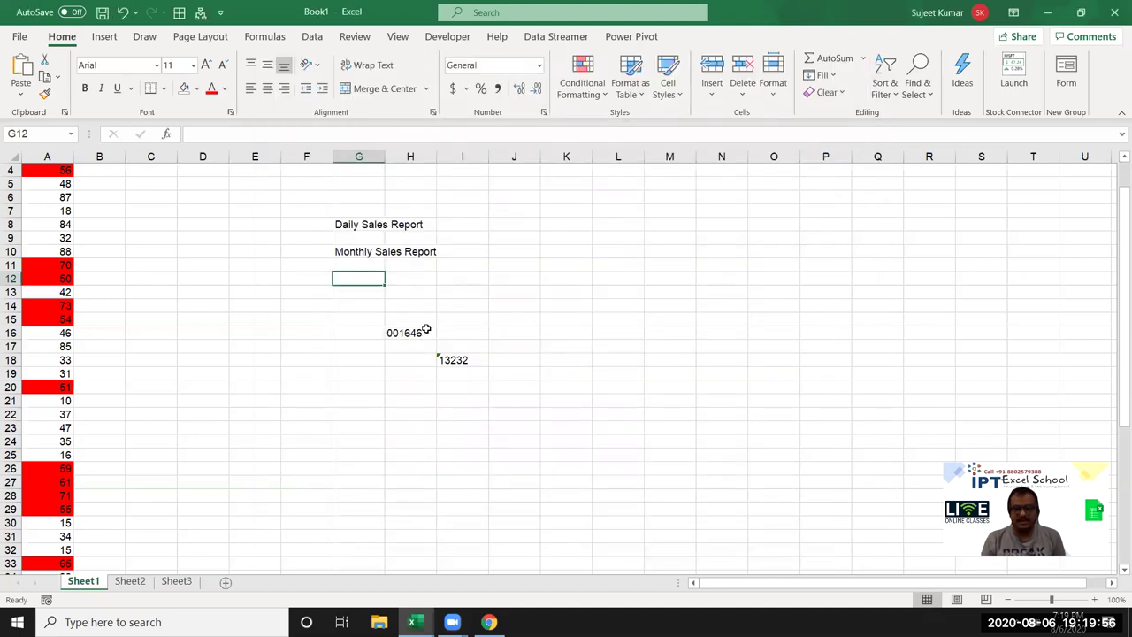
left_click(579, 238)
type("googl")
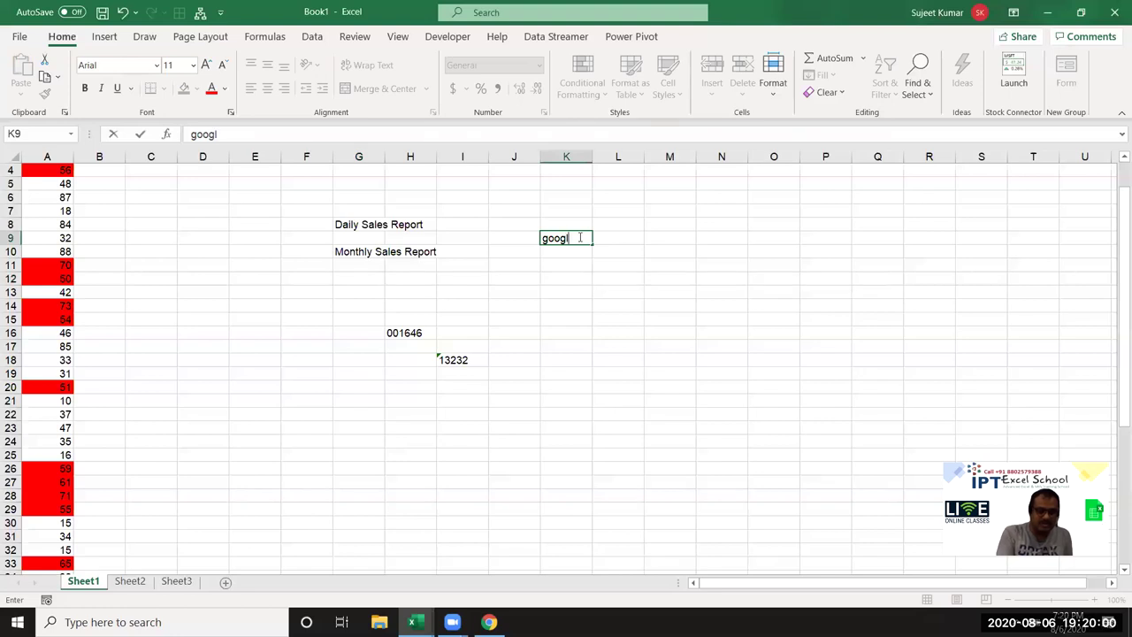
type("e.com")
key("Return")
left_click(579, 238)
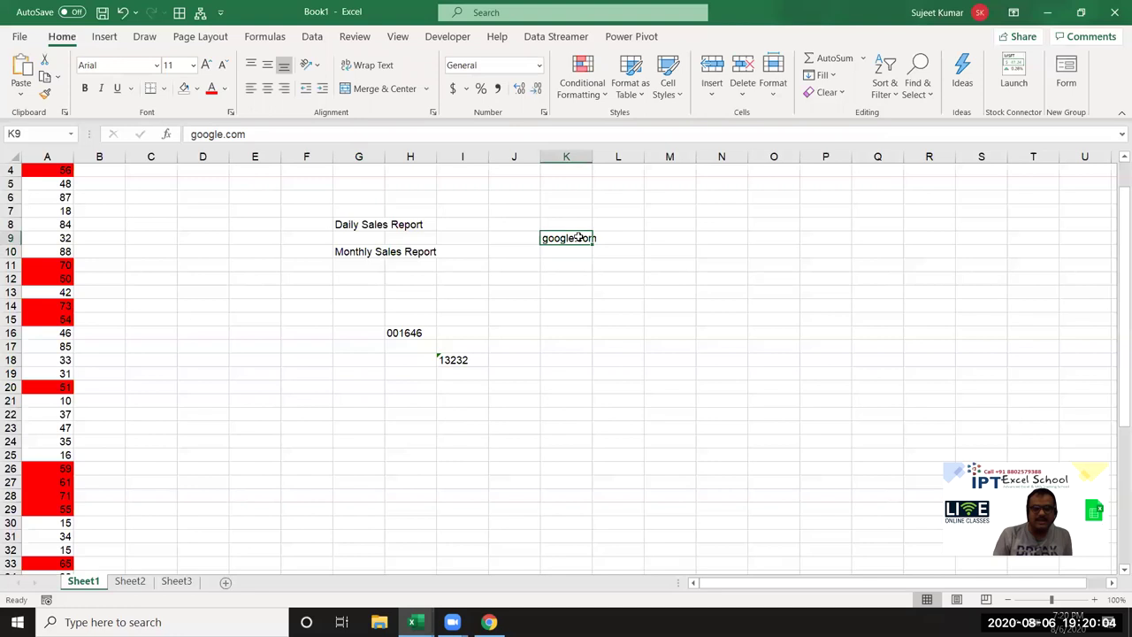
left_click(192, 133)
type("www.")
key("Return")
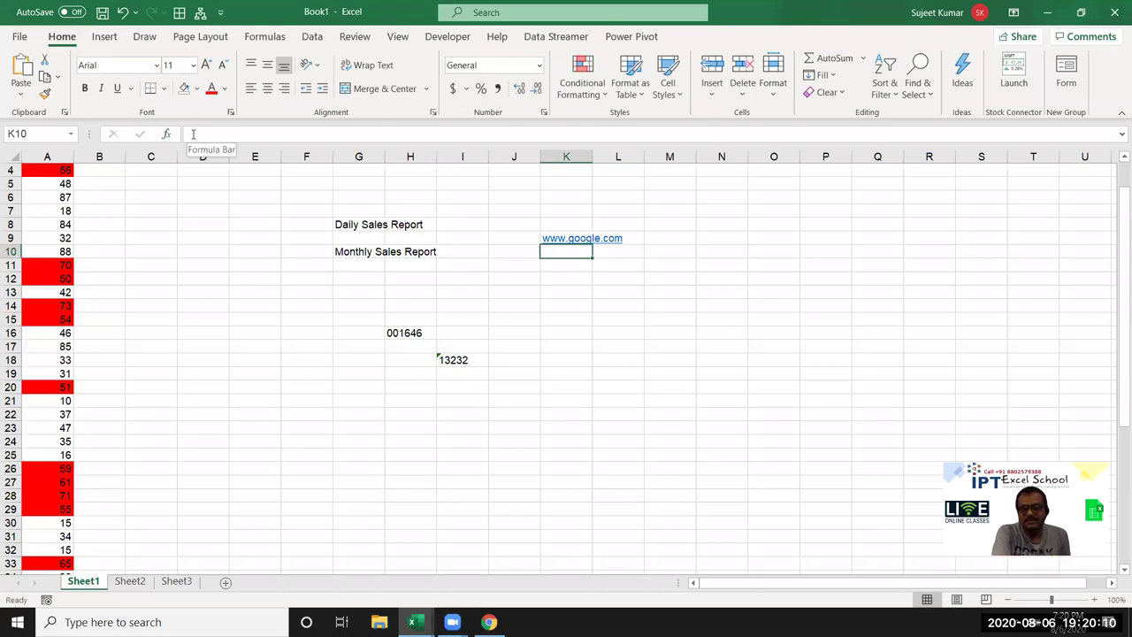
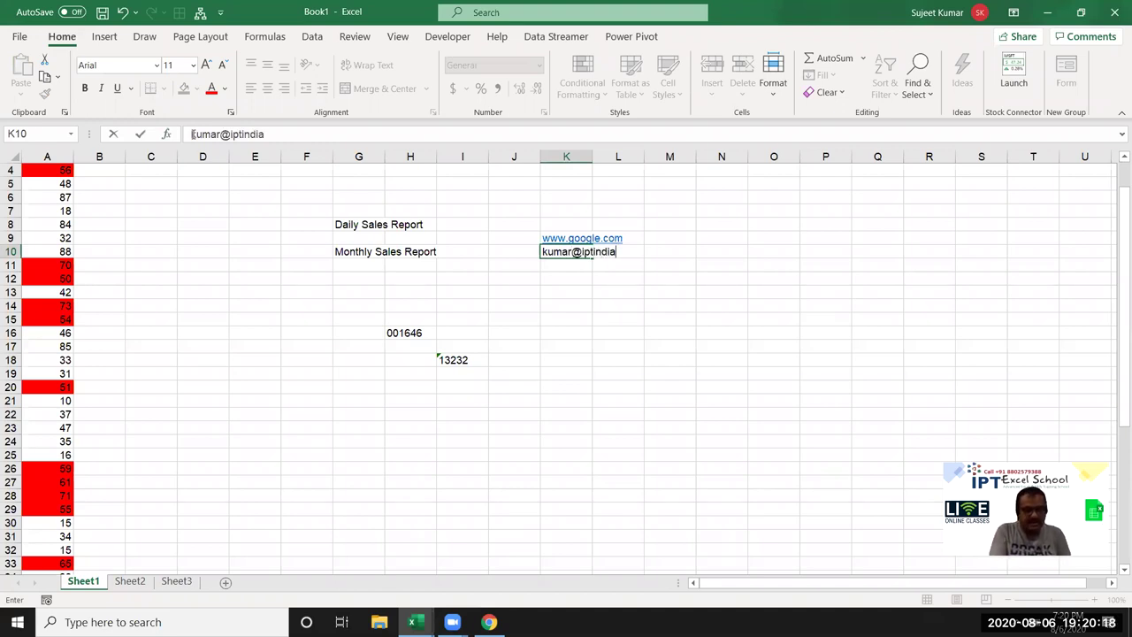
Enter an e-mail address in K10, fill it down to K25, then undo the autofill.
key("Return")
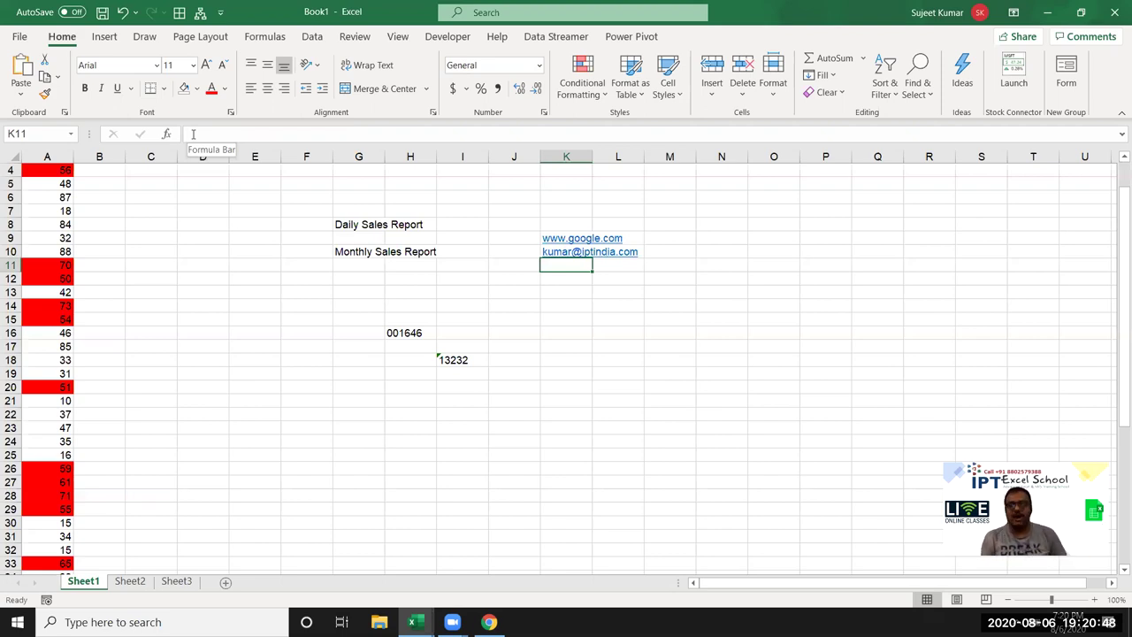
left_click_drag(567, 252, 566, 469)
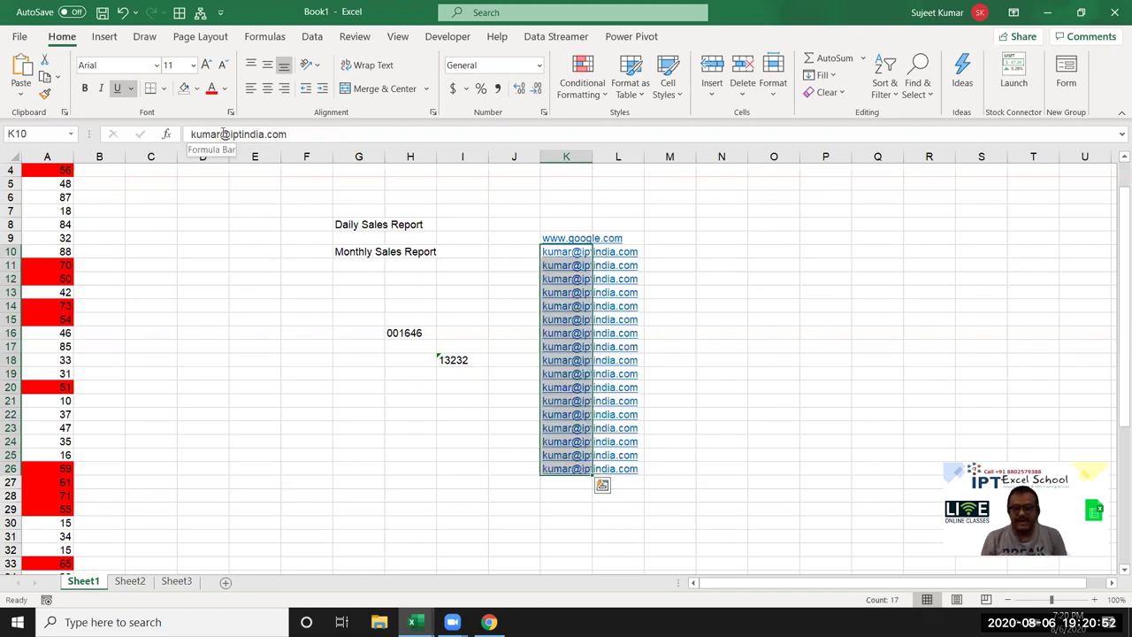
left_click(846, 254)
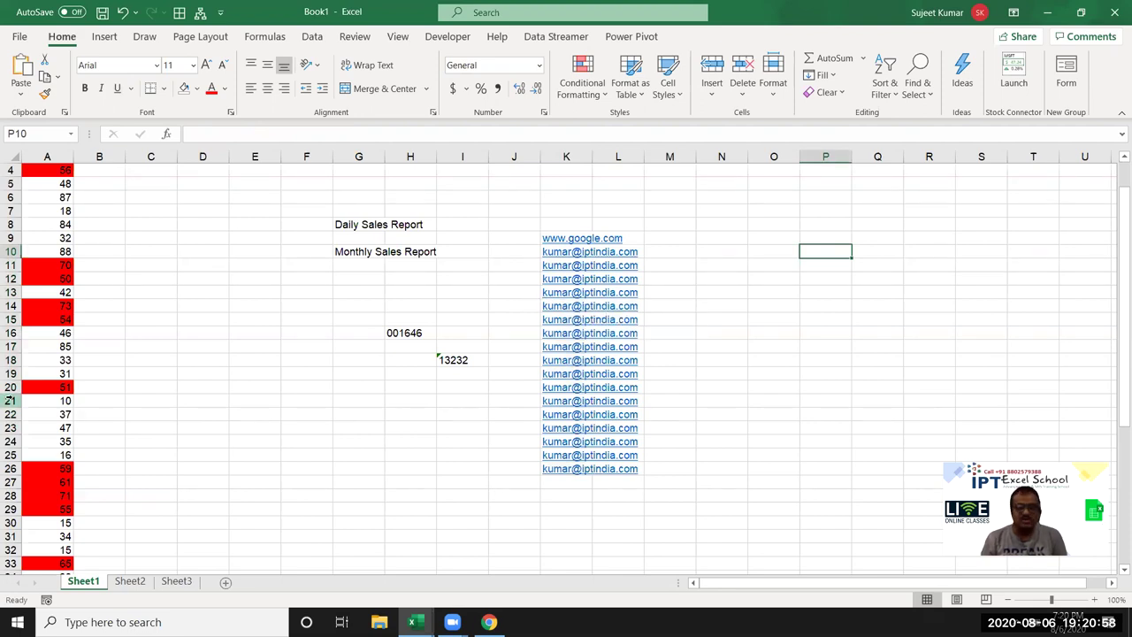
key("ctrl+z")
key("ctrl+z")
key("ctrl+z")
key("ctrl+z")
key("ctrl+z")
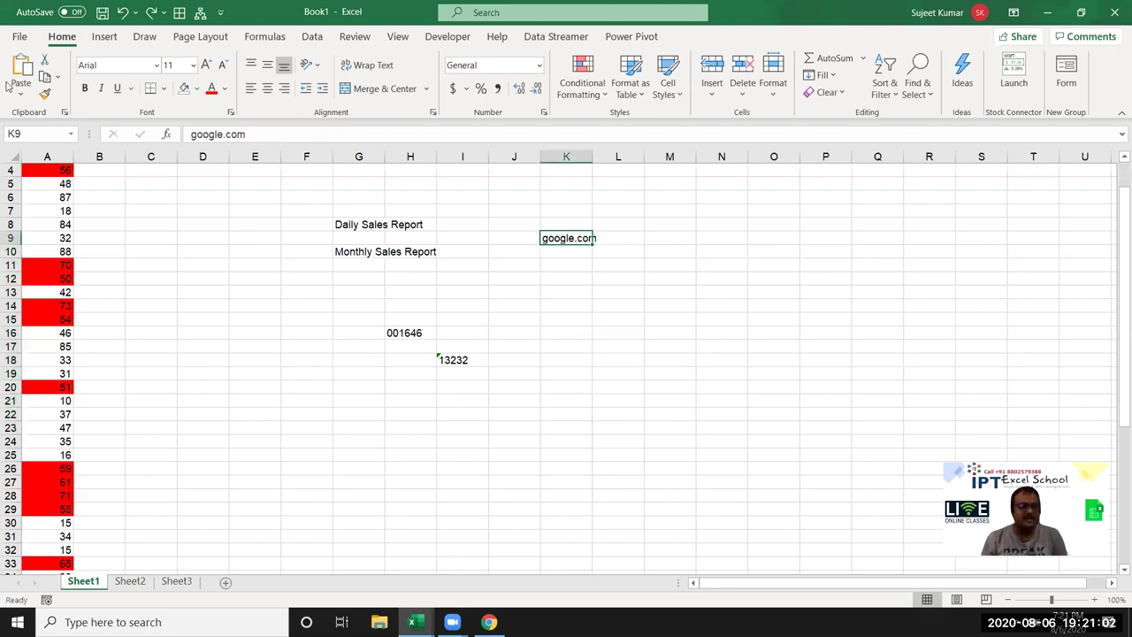
Open Excel Options and browse the Data and Formulas pages, ending on Proofing.
left_click(19, 36)
left_click(76, 584)
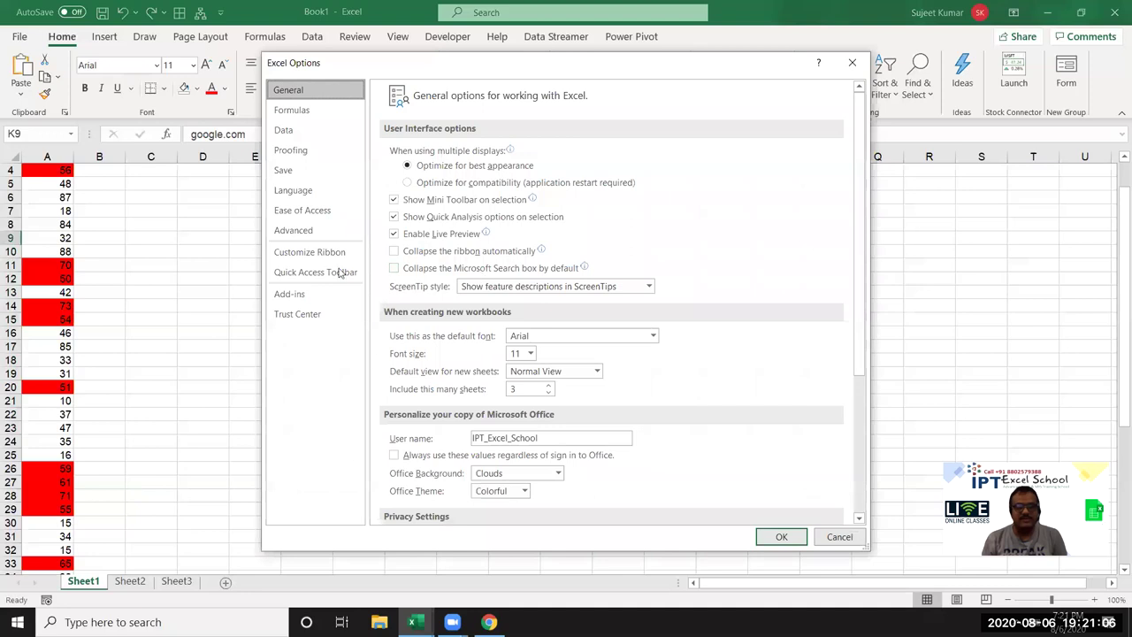
left_click(284, 129)
left_click(291, 110)
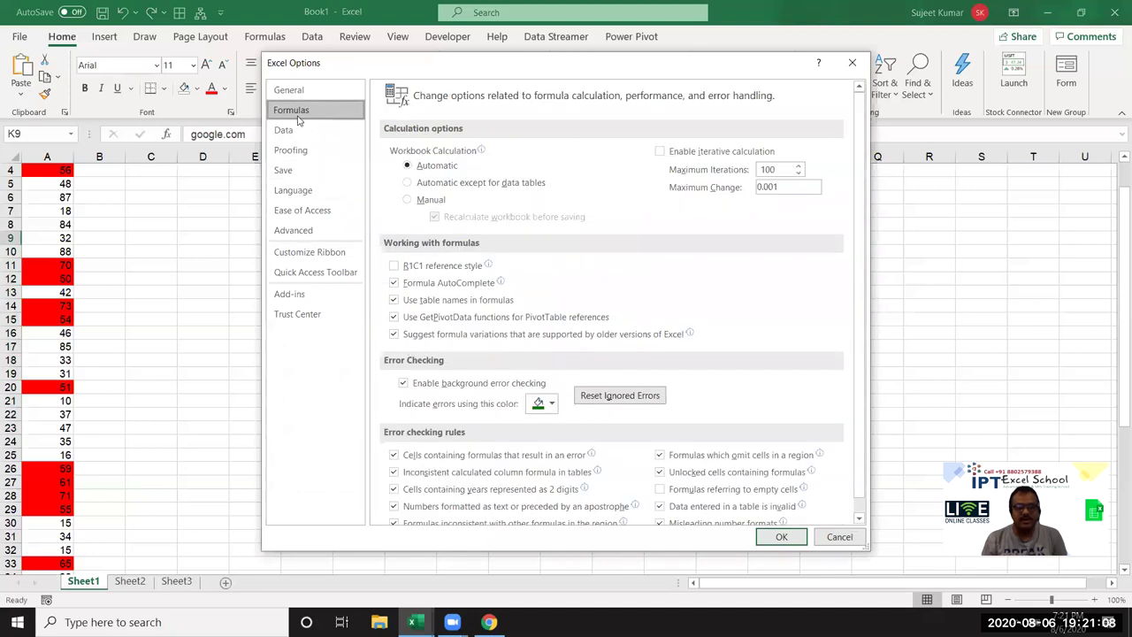
left_click(292, 150)
Review AutoCorrect's AutoFormat As You Type options, including hyperlinks, then close AutoCorrect.
left_click(695, 157)
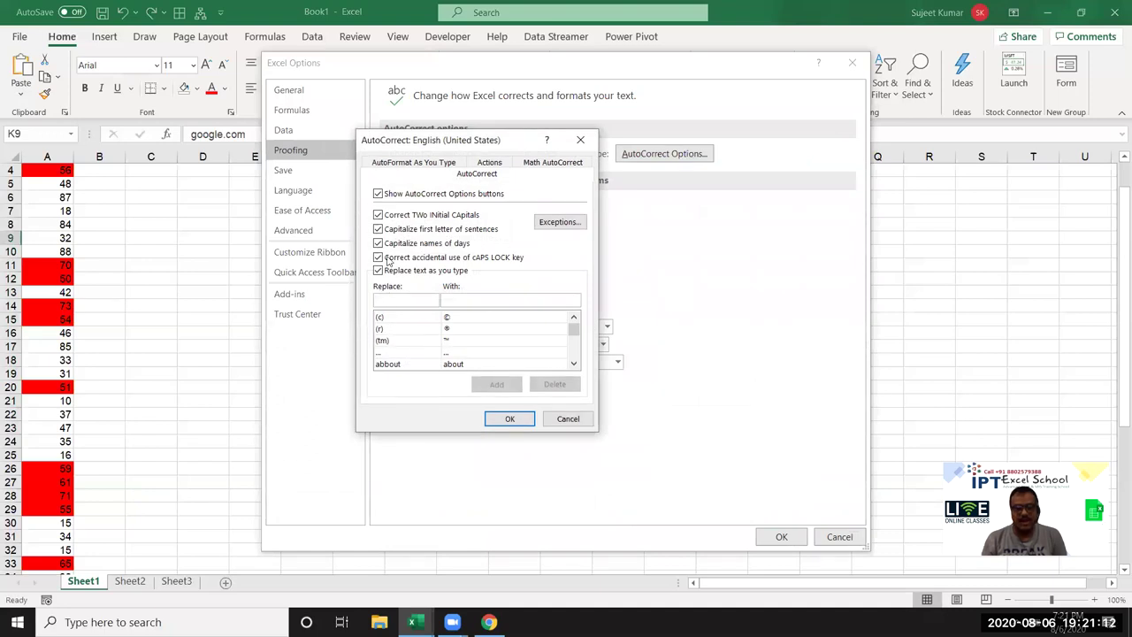
left_click(445, 163)
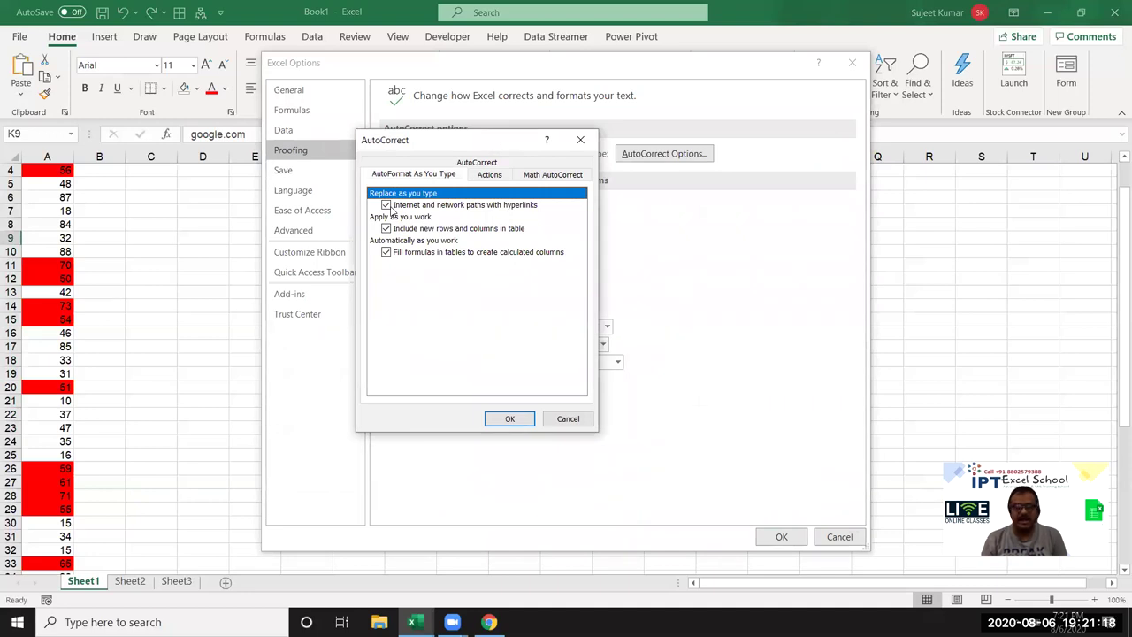
left_click_drag(468, 149, 747, 152)
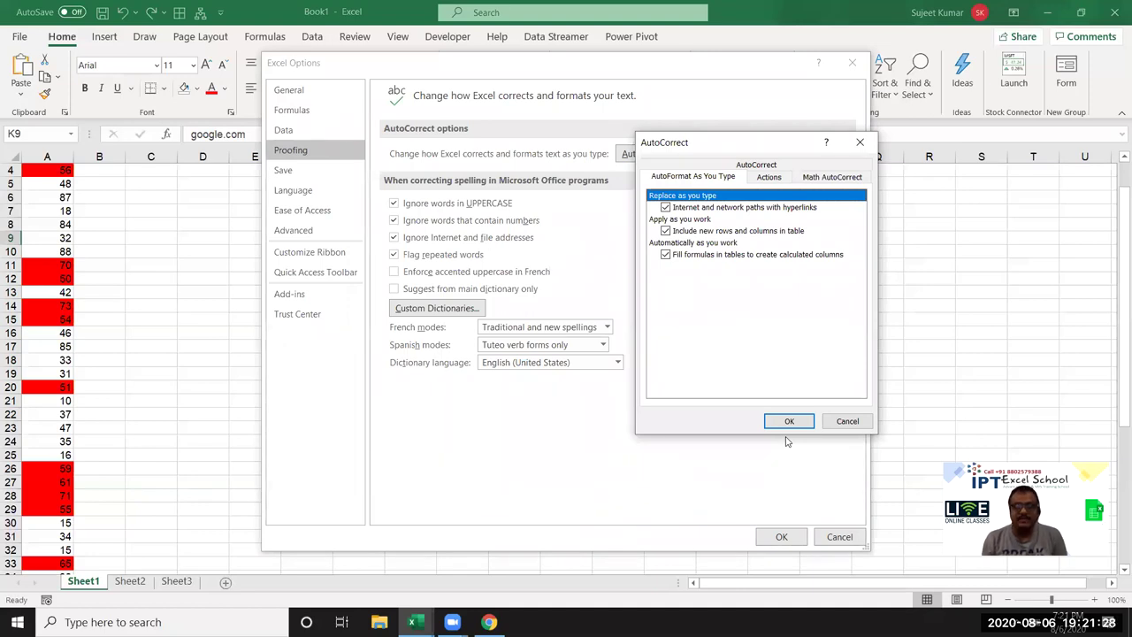
left_click(789, 422)
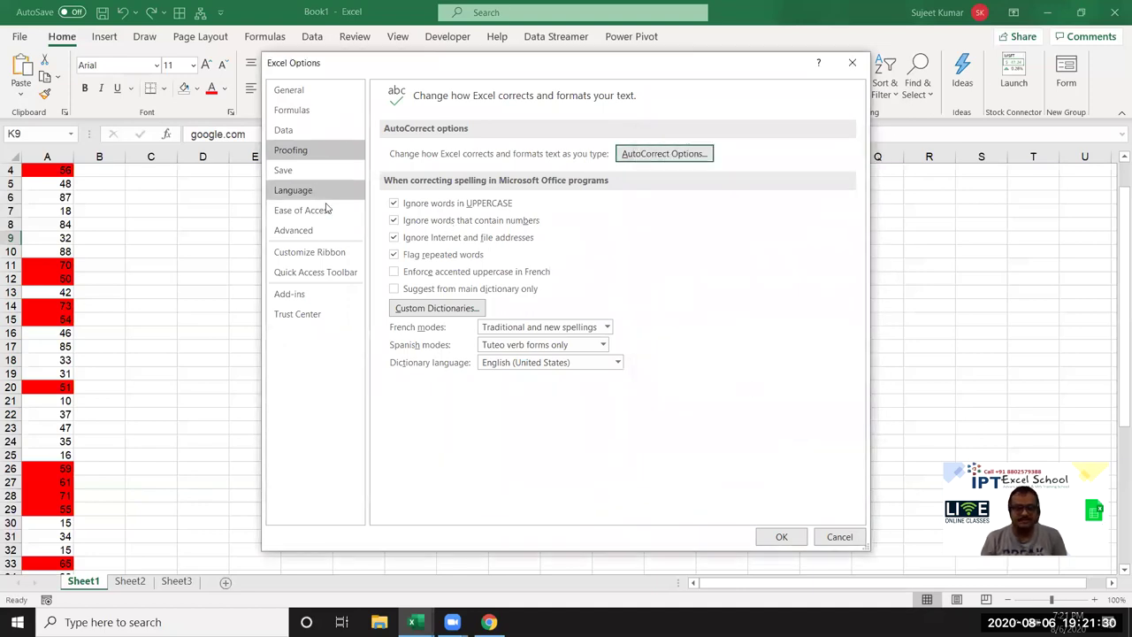
Set Excel Workbook as the default save format, close Options, and start saving with Ctrl+S.
left_click(285, 169)
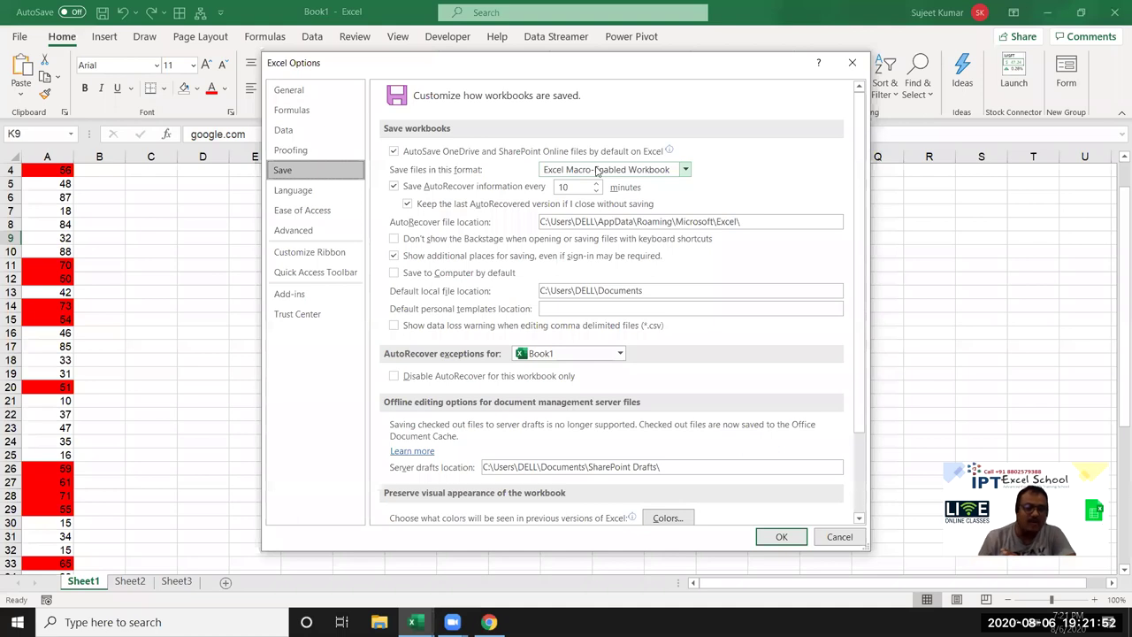
left_click(597, 170)
left_click(602, 184)
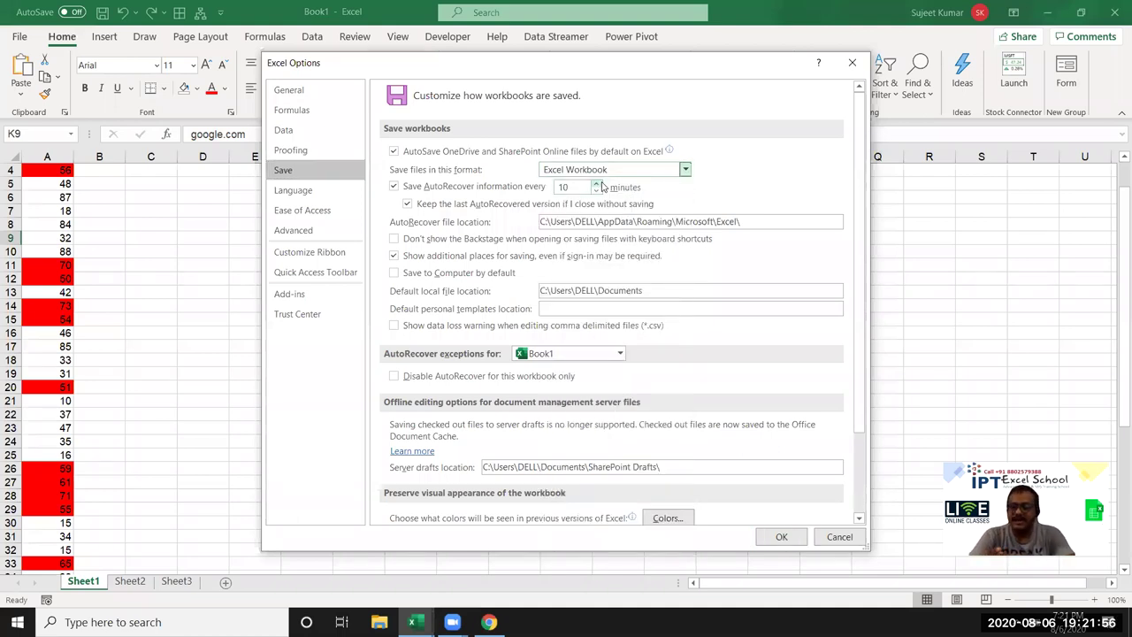
key("Return")
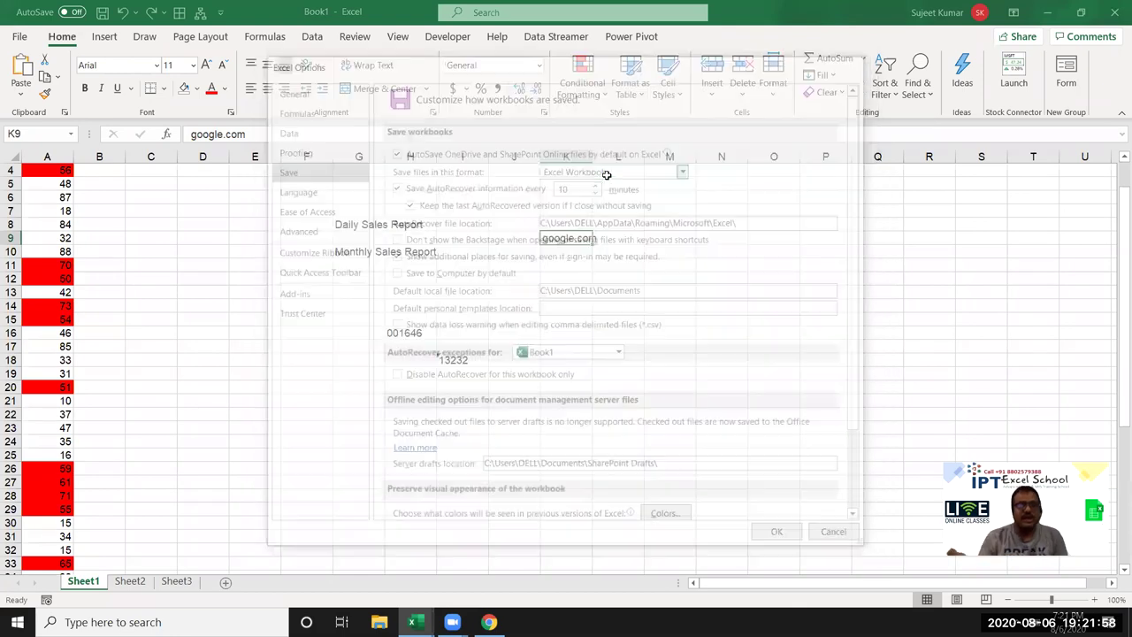
key("ctrl+s")
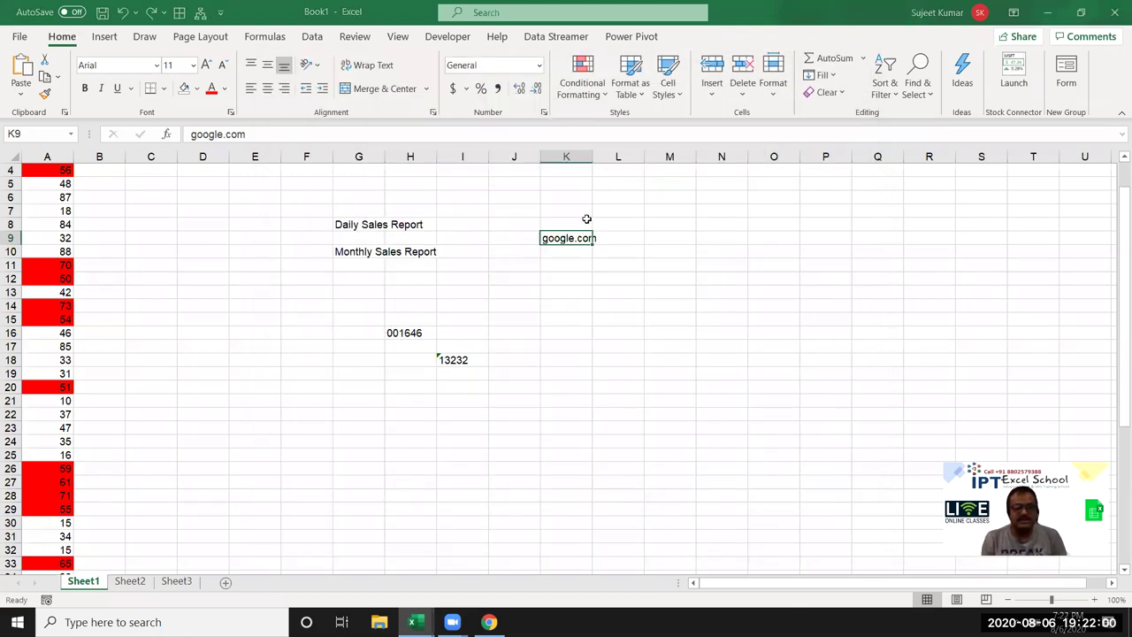
In the Save As dialog, try Excel Workbook then Macro-Enabled Workbook types, and cancel.
left_click(447, 366)
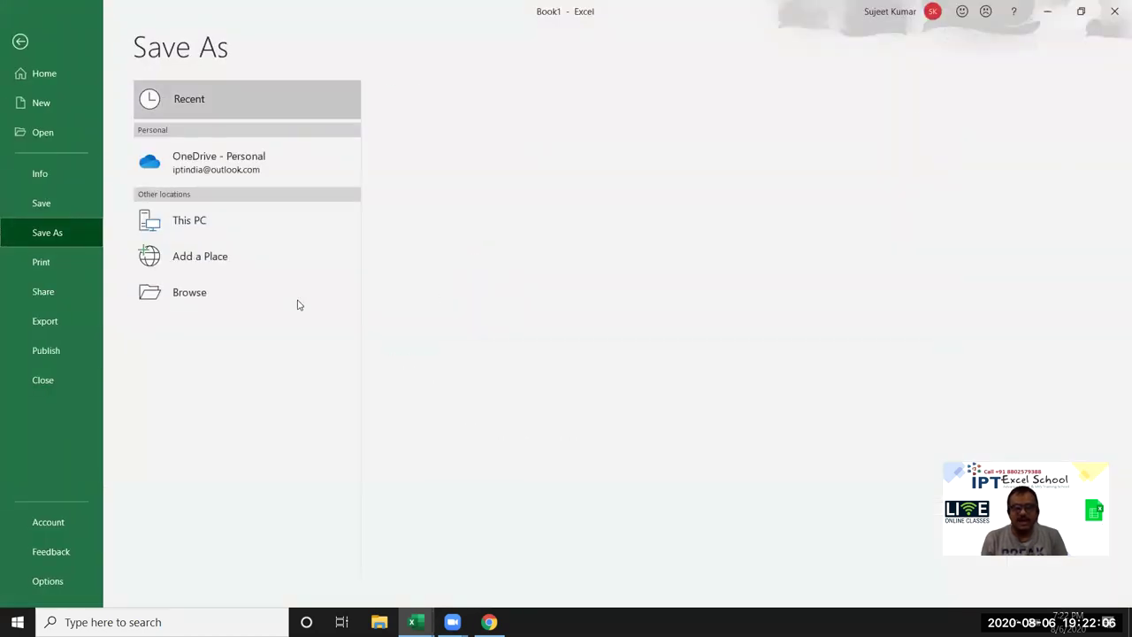
left_click(223, 306)
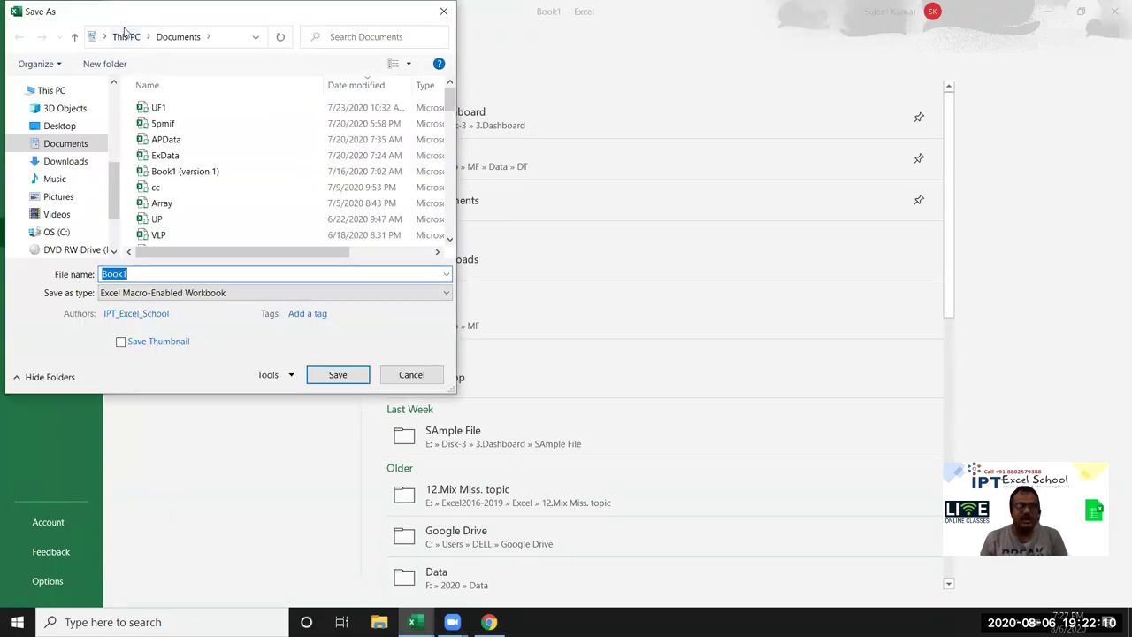
left_click_drag(127, 13, 550, 60)
left_click(655, 84)
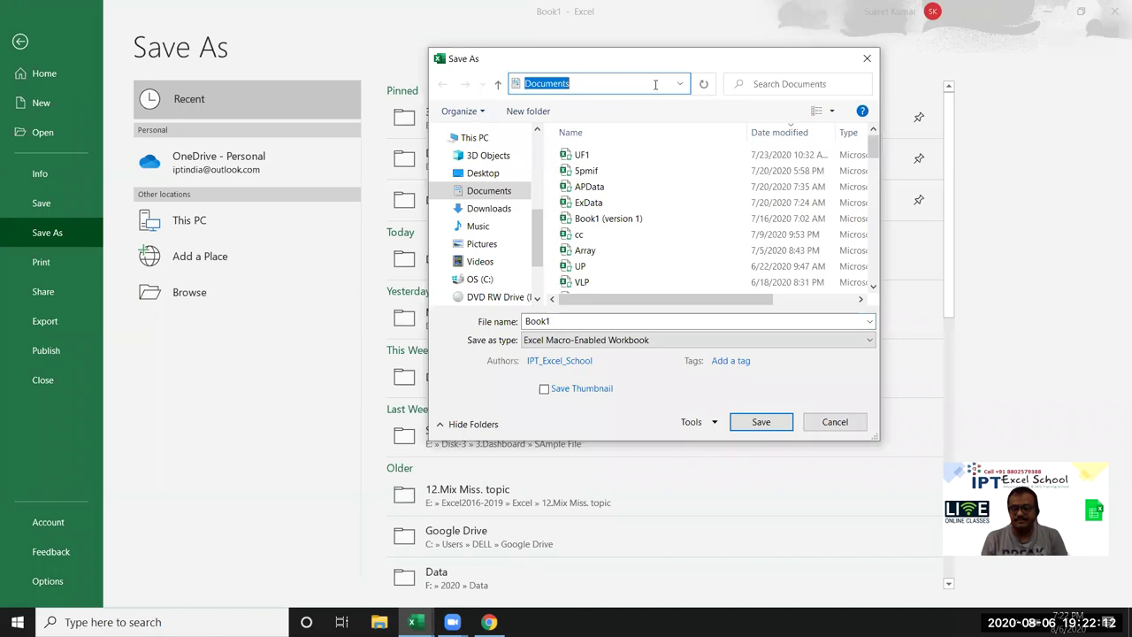
left_click(540, 342)
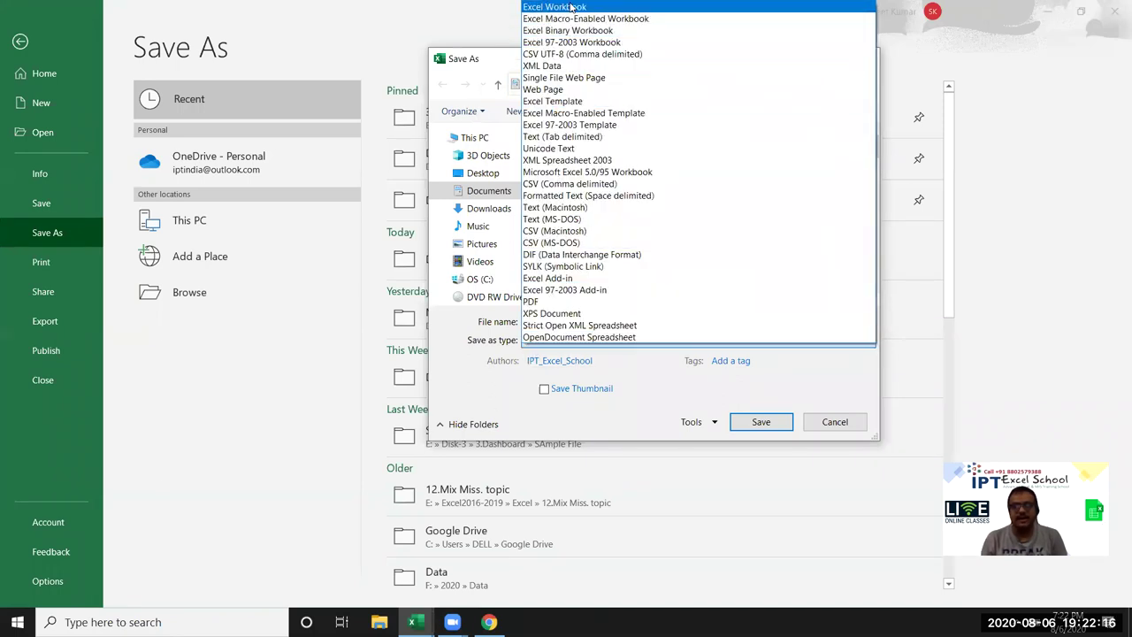
left_click(570, 7)
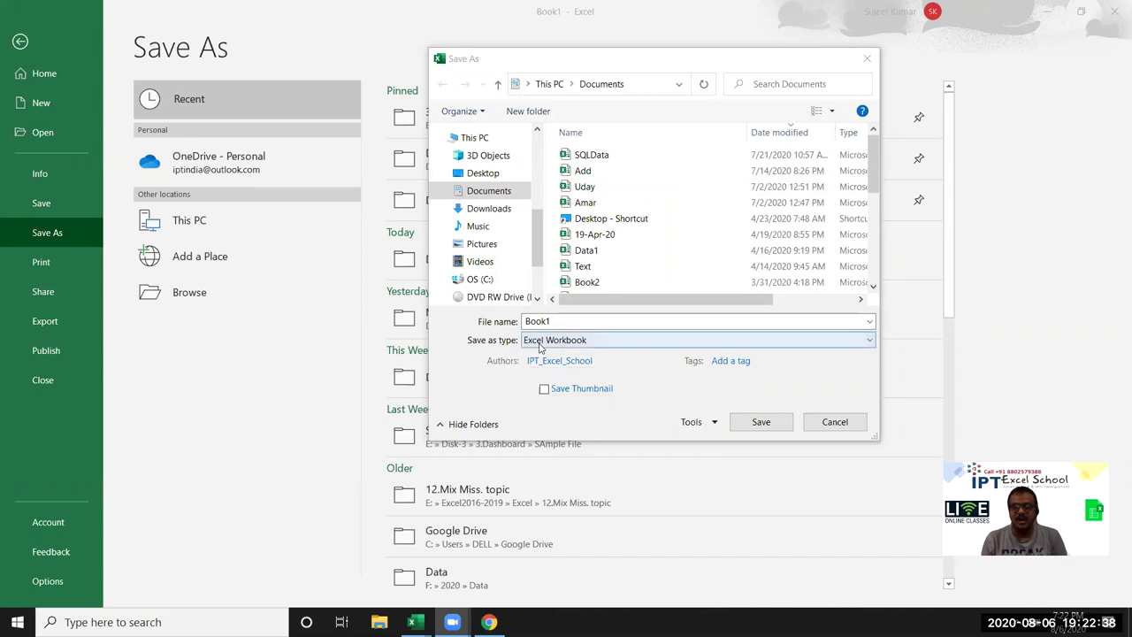
left_click(588, 345)
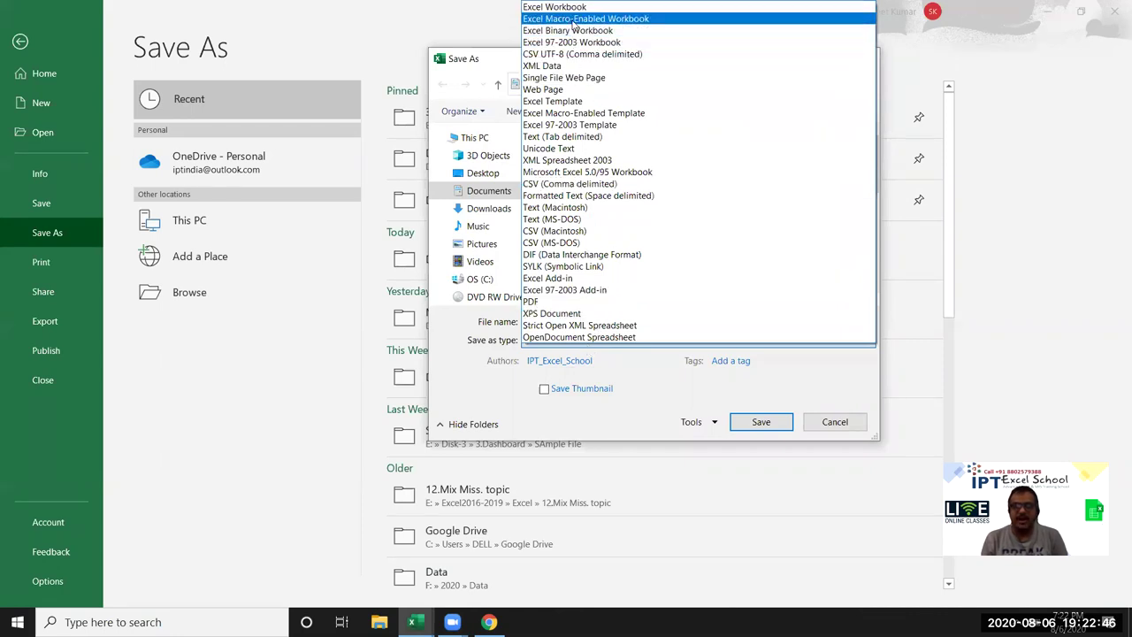
key("Return")
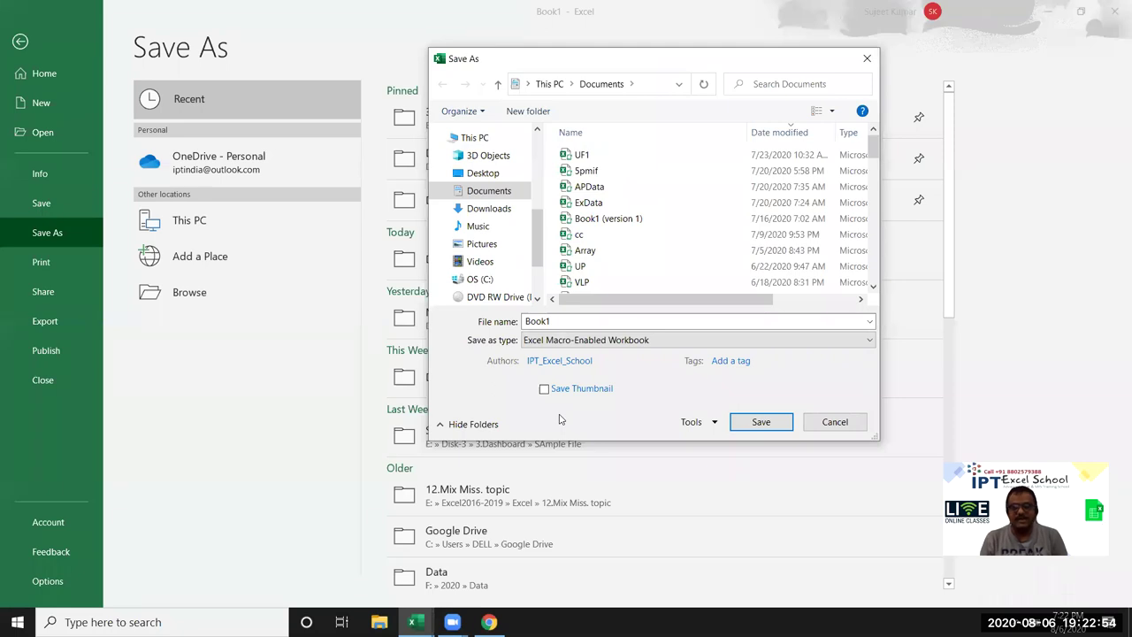
key("Escape")
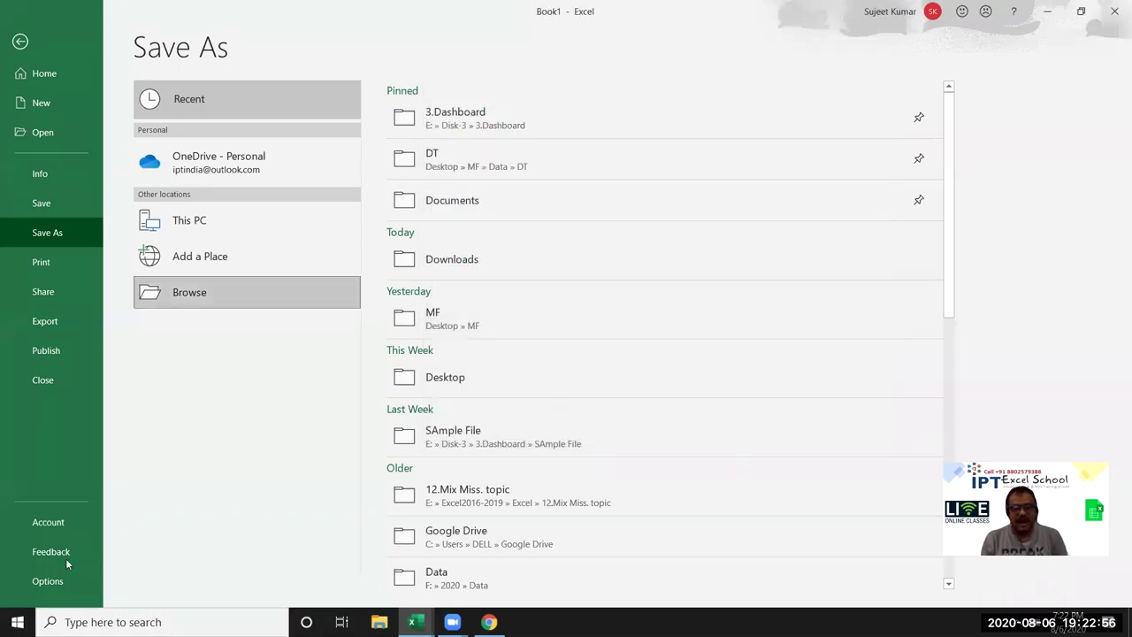
Review Save settings: keep Macro-Enabled default, check file locations, 10-minute AutoRecover interval and exceptions.
left_click(46, 582)
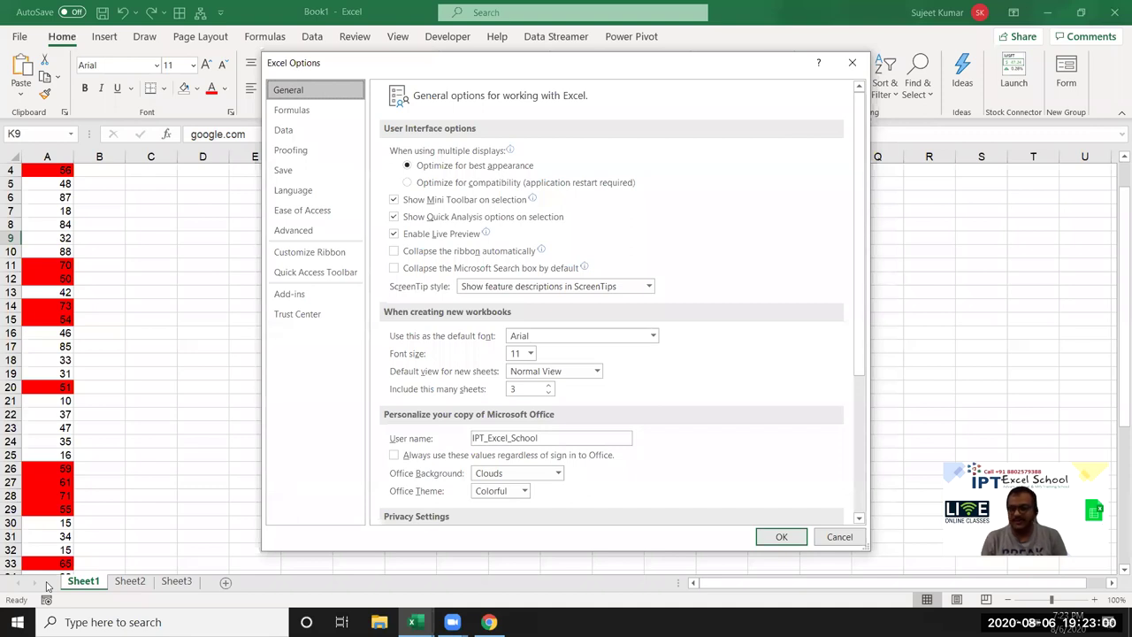
left_click(315, 170)
left_click(590, 172)
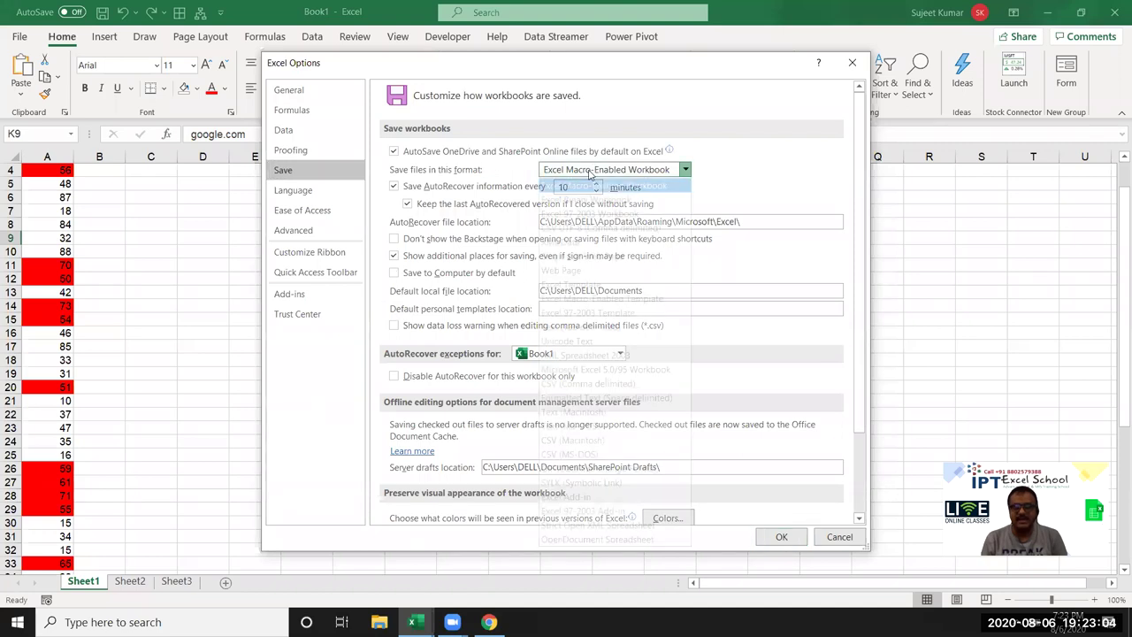
left_click(789, 176)
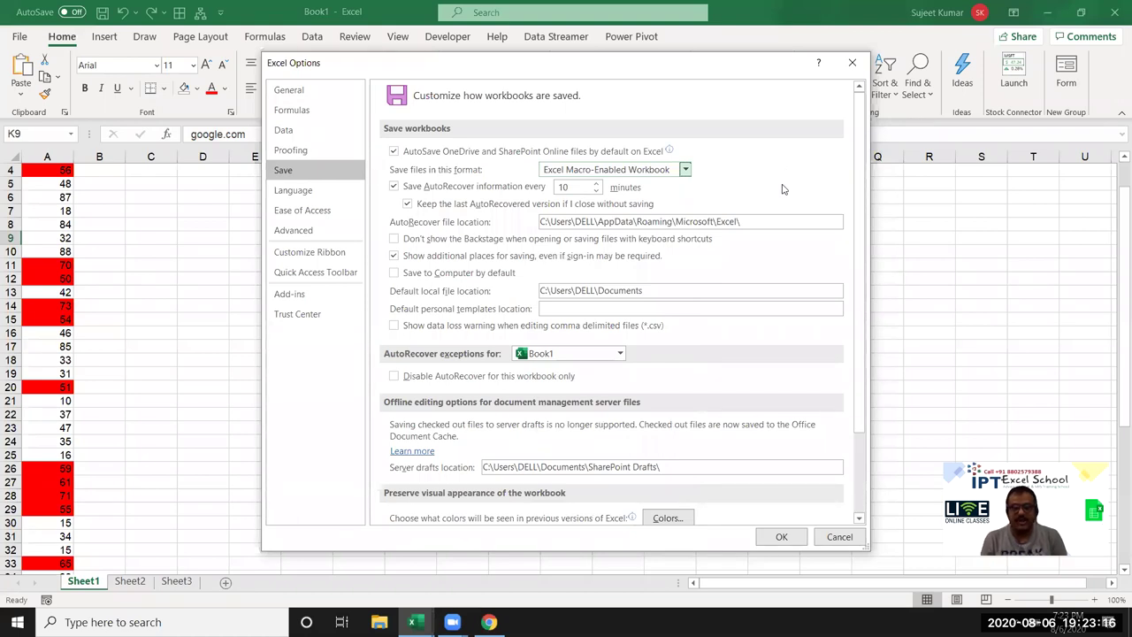
left_click_drag(642, 292, 516, 296)
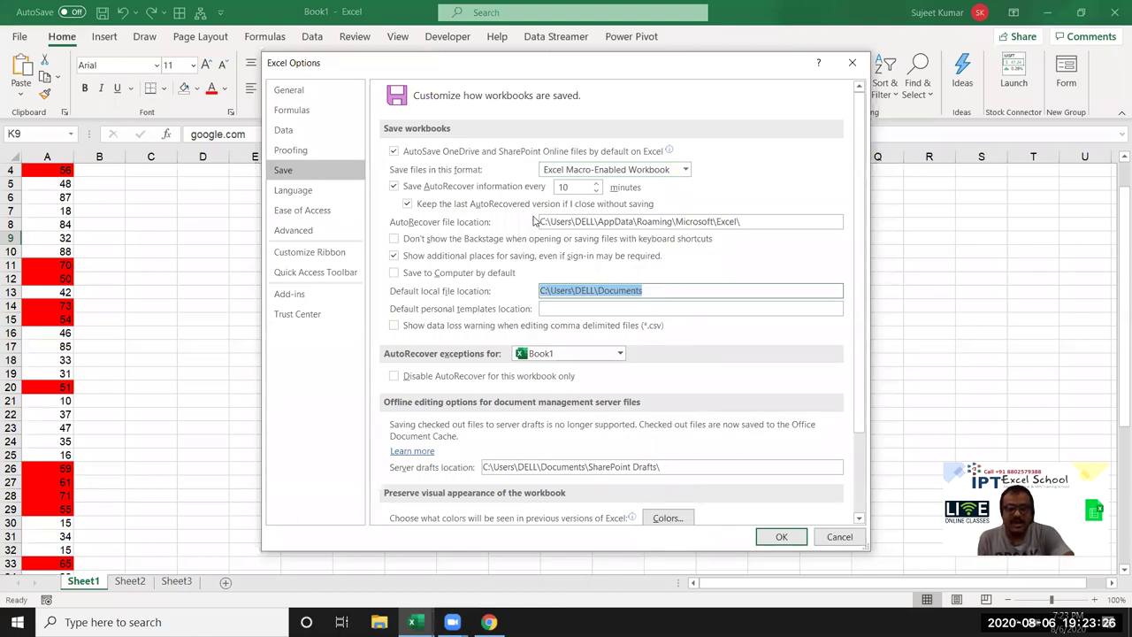
left_click_drag(540, 222, 742, 223)
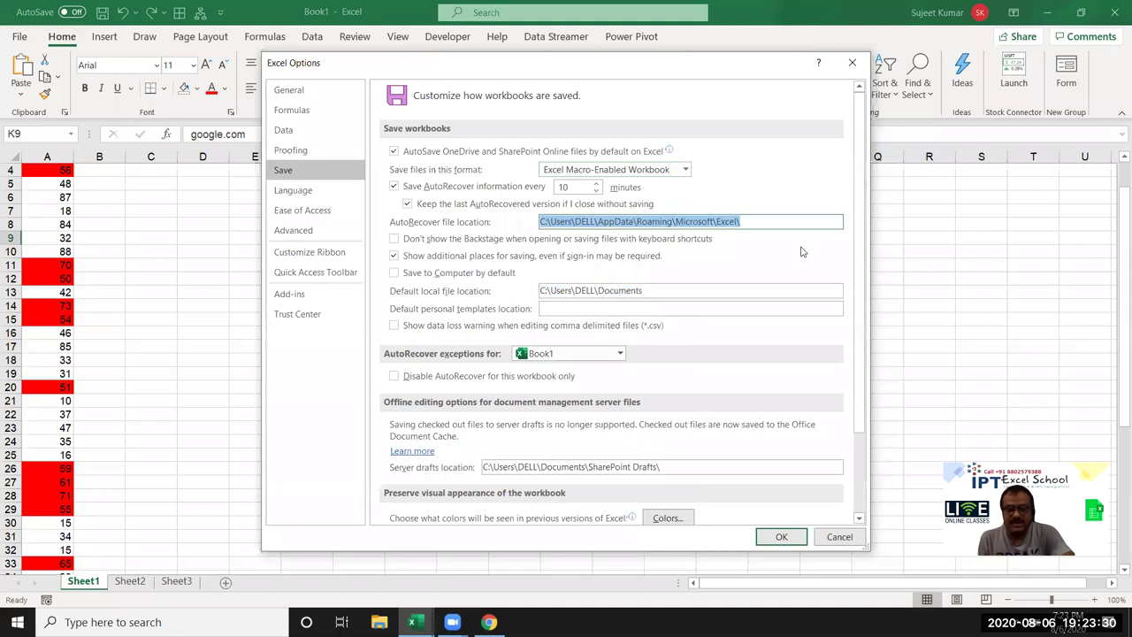
double_click(566, 186)
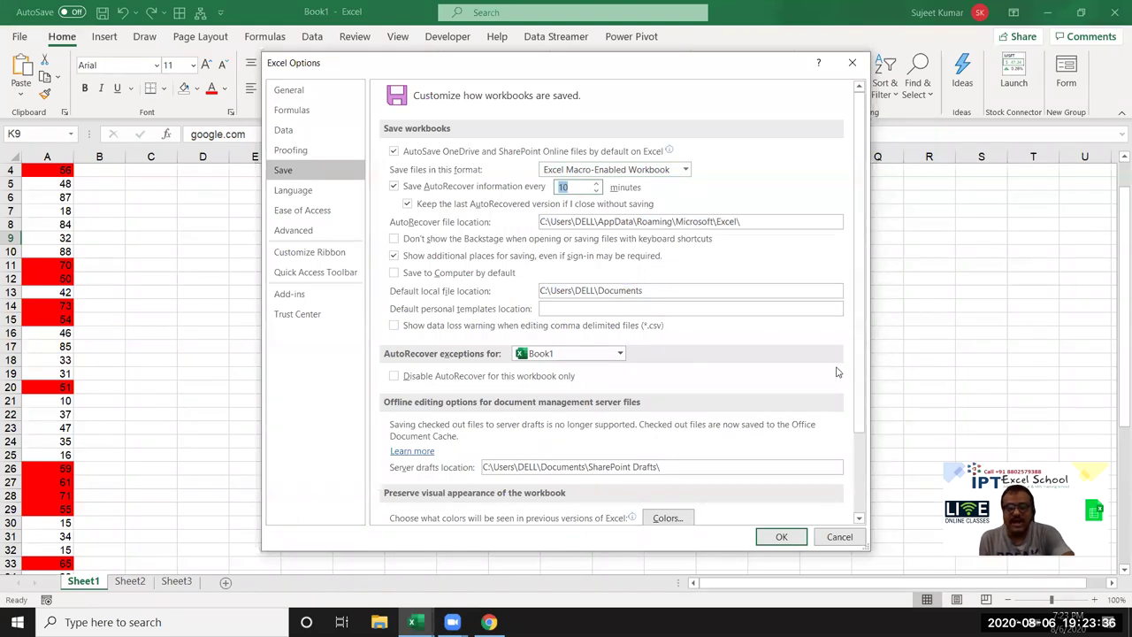
left_click_drag(741, 221, 423, 230)
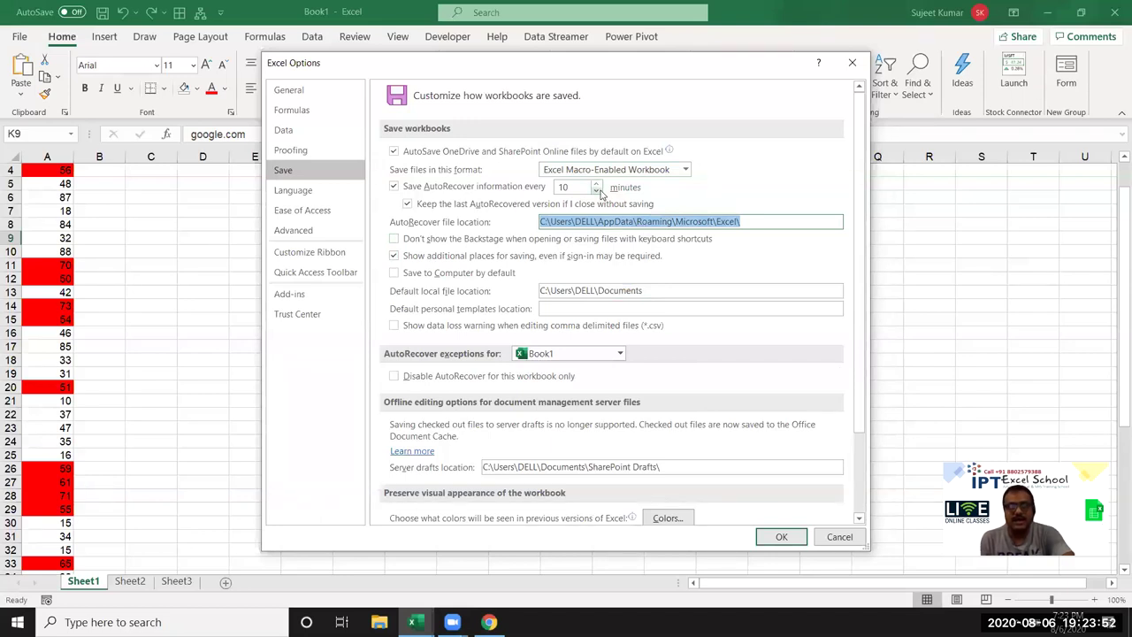
double_click(563, 187)
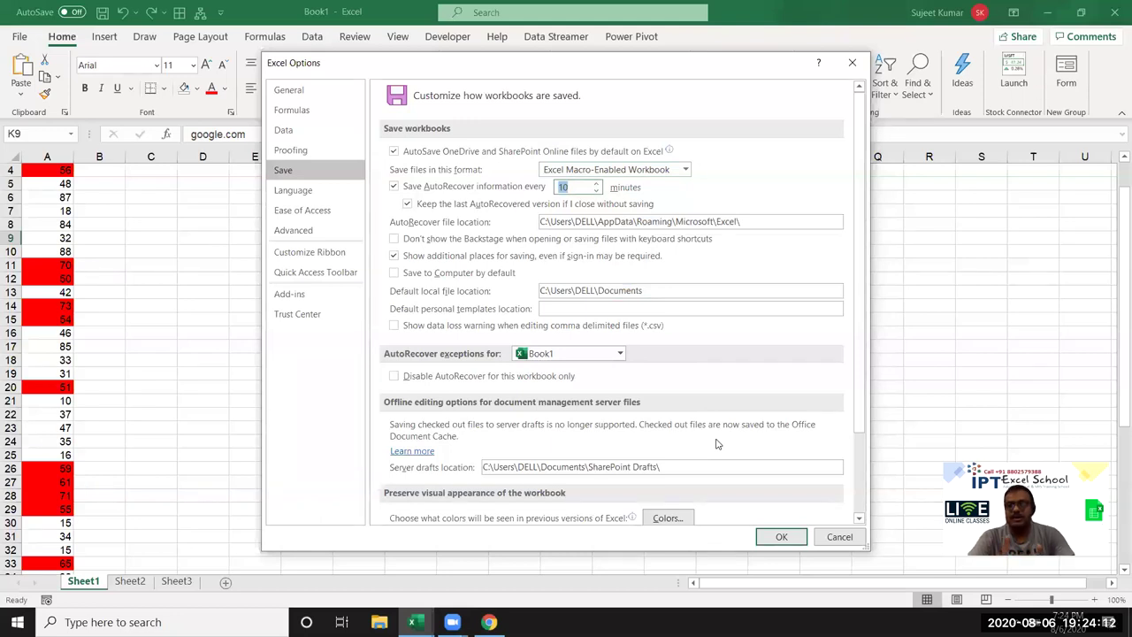
left_click(614, 355)
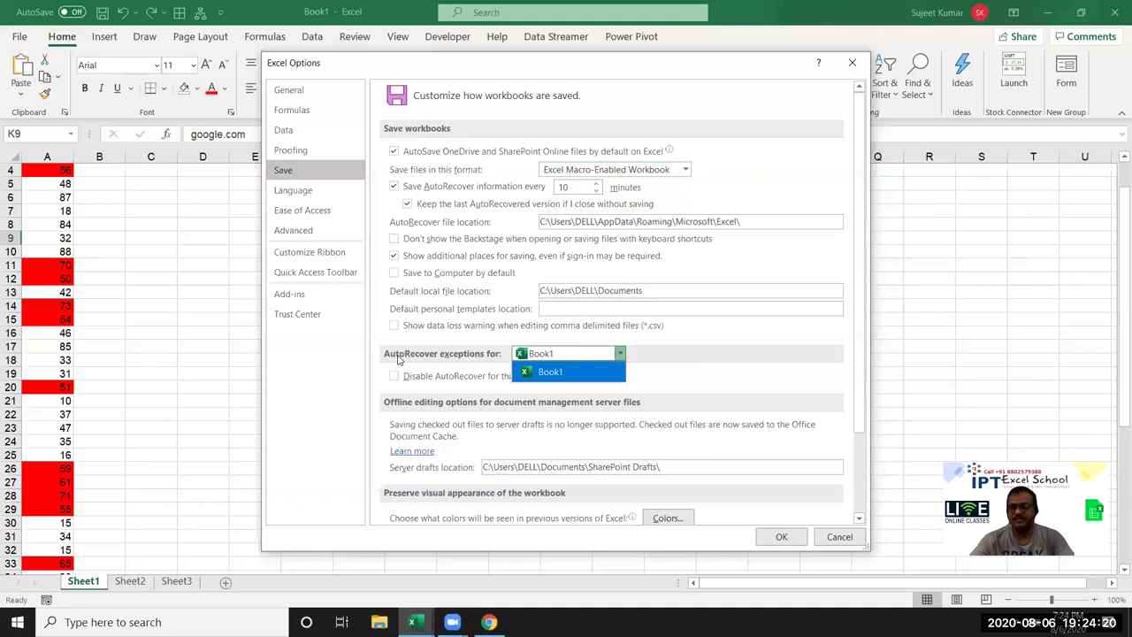
left_click(340, 350)
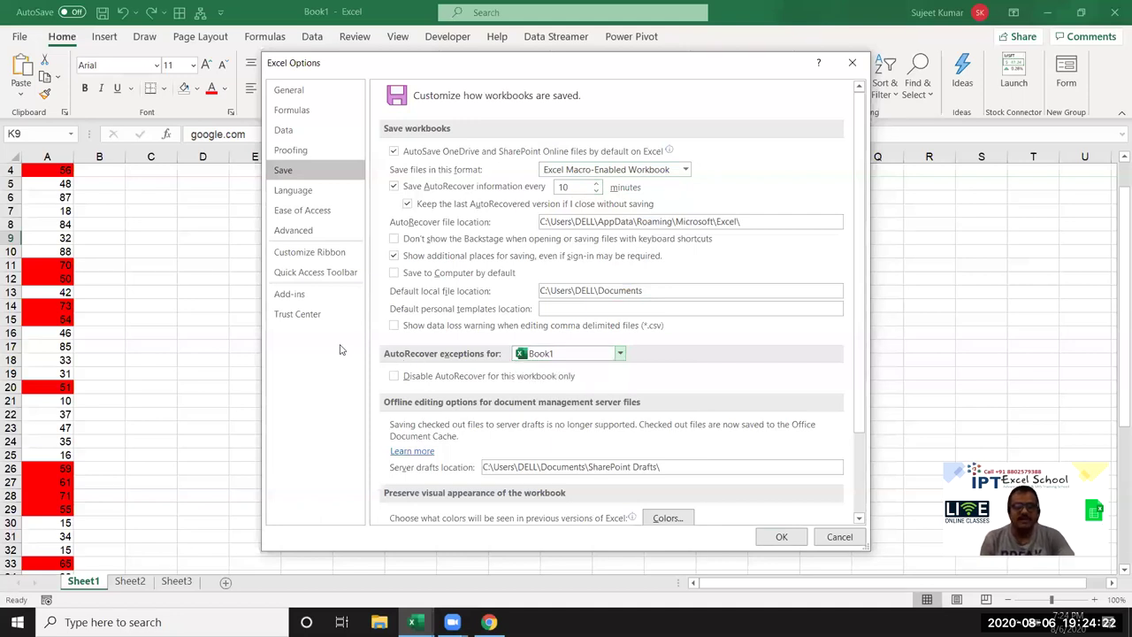
Browse the Language and Ease of Access pages, ending on Advanced.
left_click(322, 192)
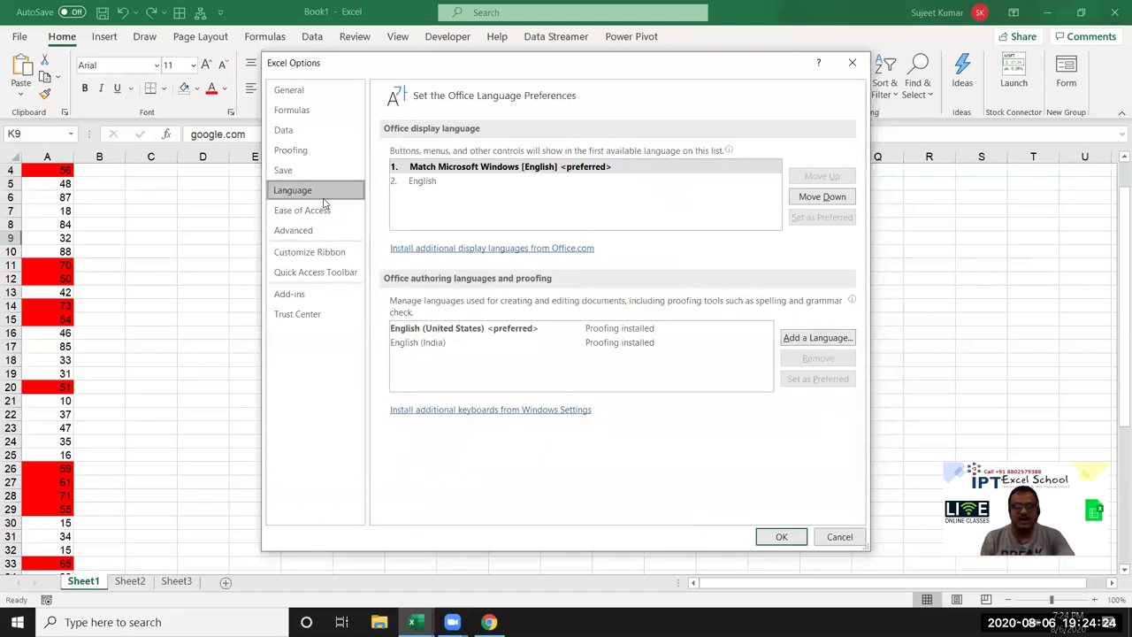
left_click(325, 211)
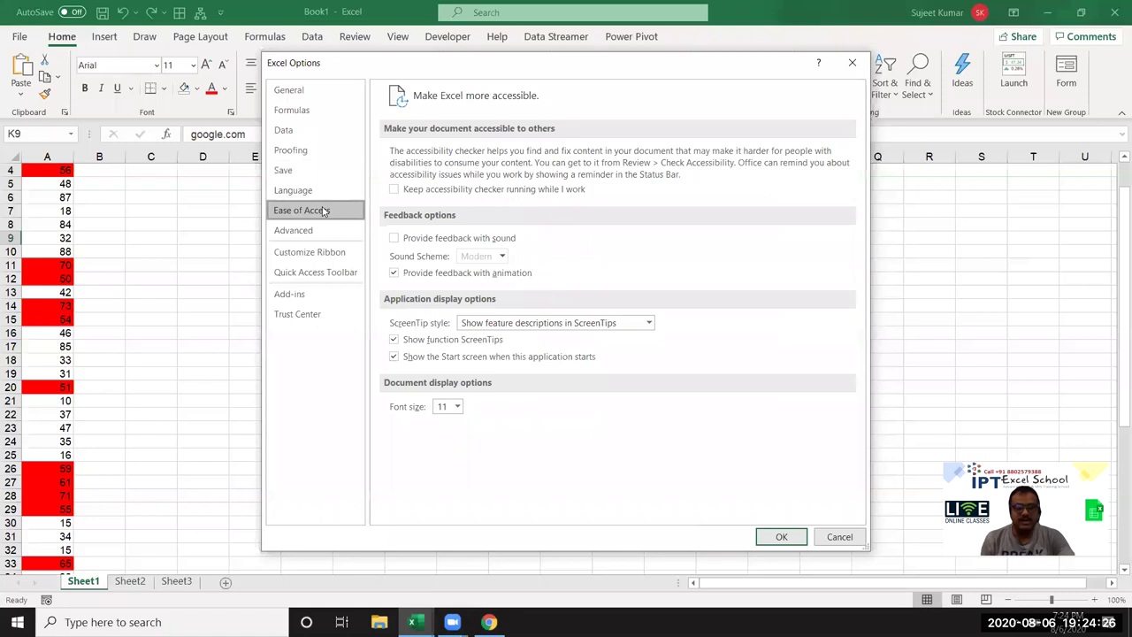
left_click(349, 236)
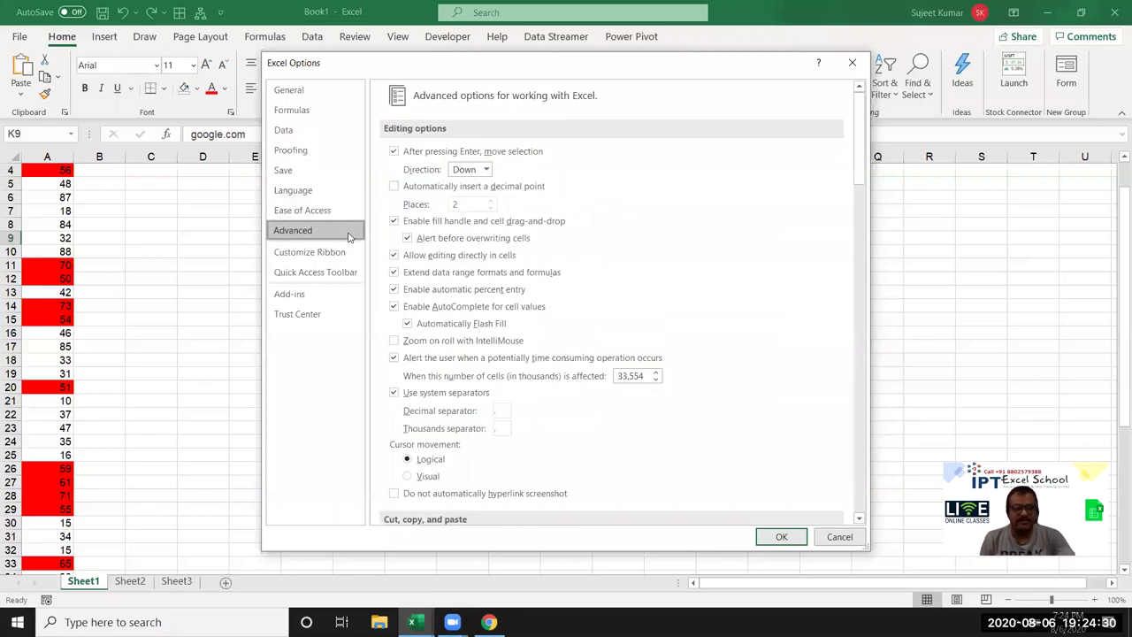
Check the Enter-key Direction options, leaving Down, and move the Options window right.
scroll(531, 163, "down", 2)
scroll(531, 162, "up", 2)
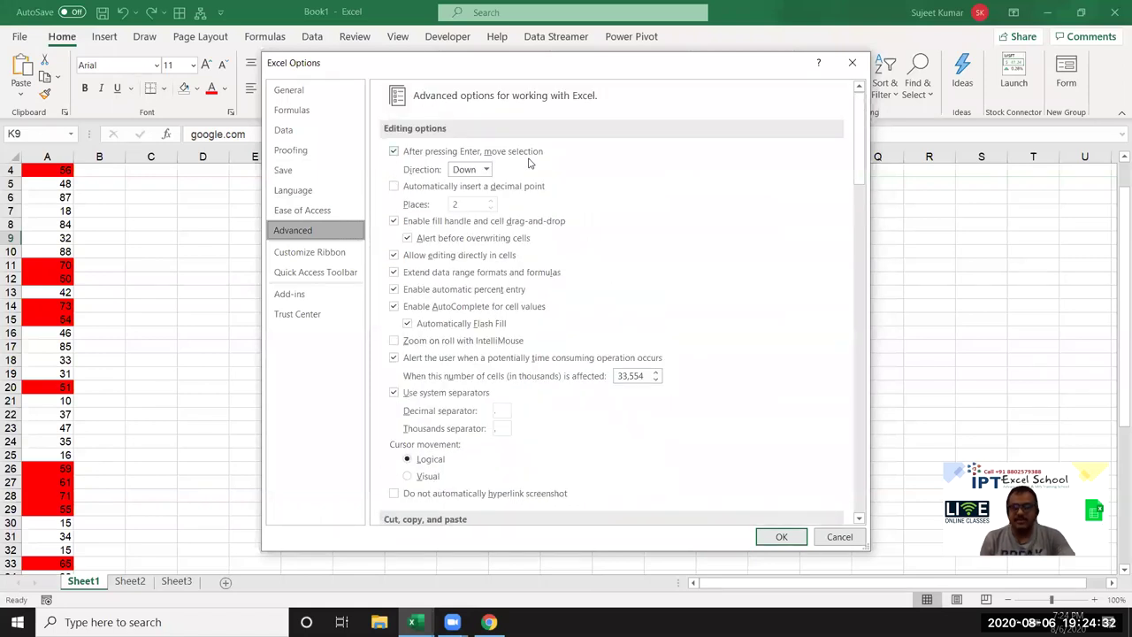
left_click(486, 170)
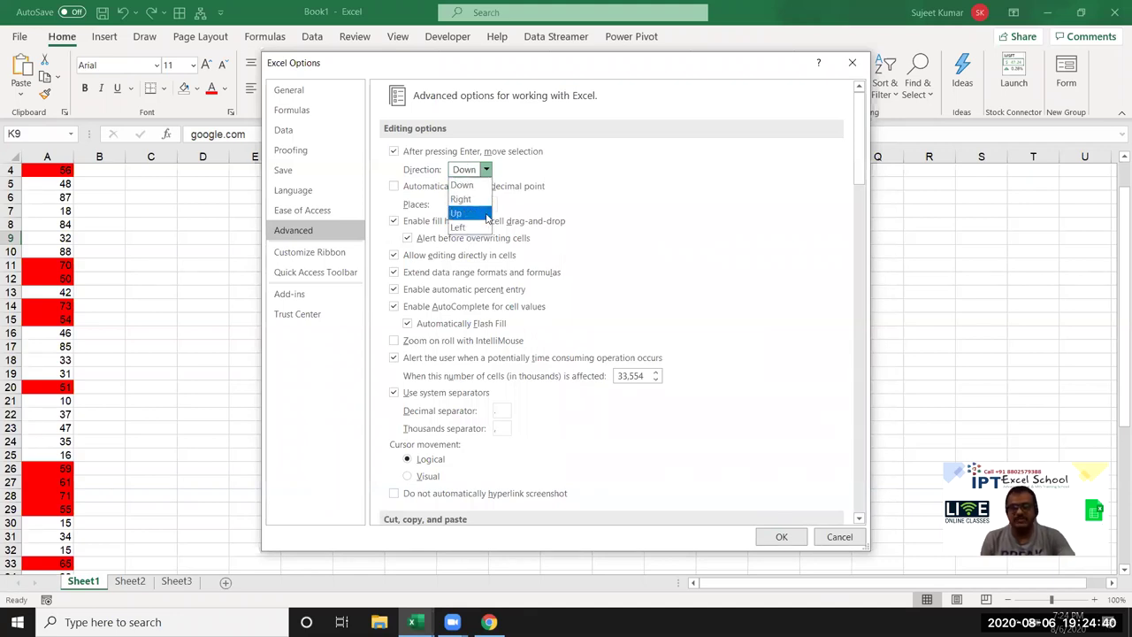
left_click(645, 182)
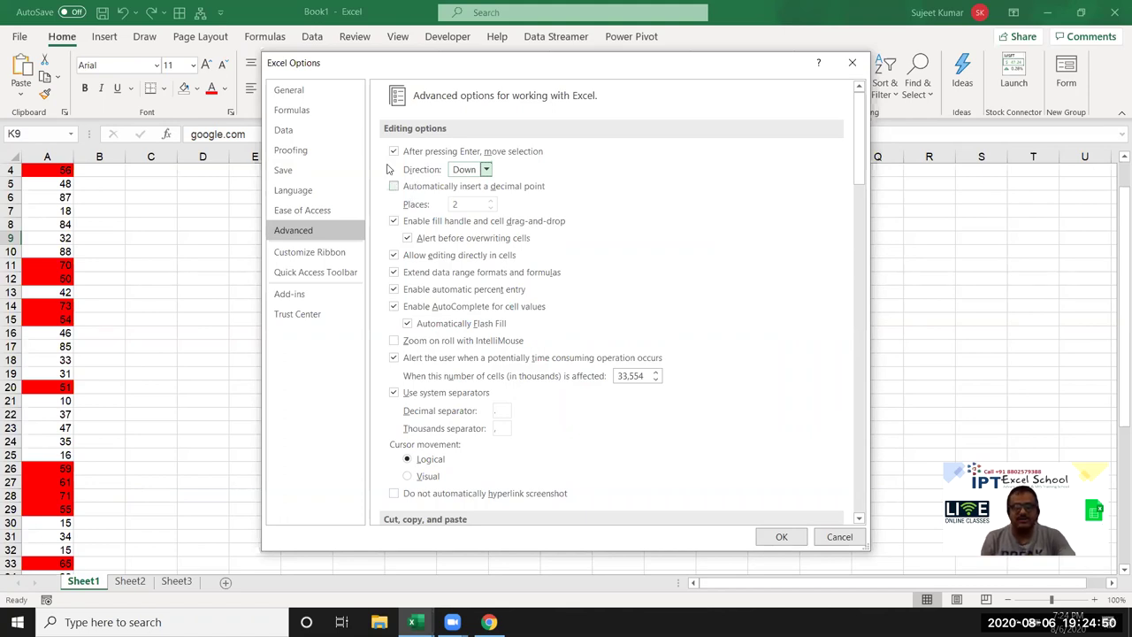
left_click_drag(466, 77, 142, 84)
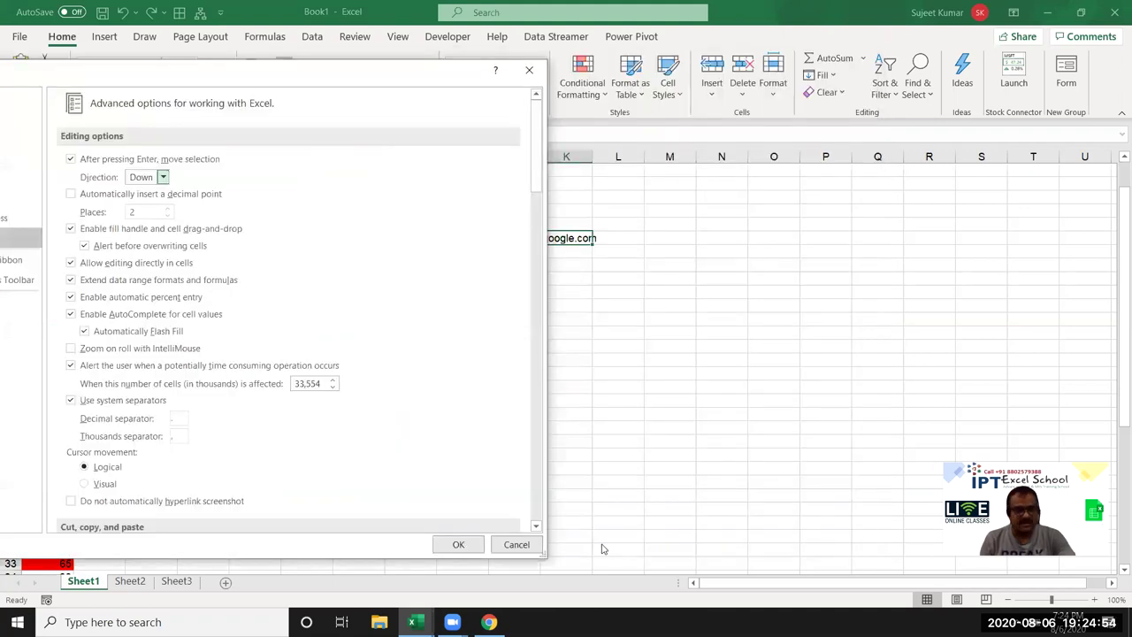
left_click_drag(268, 70, 763, 39)
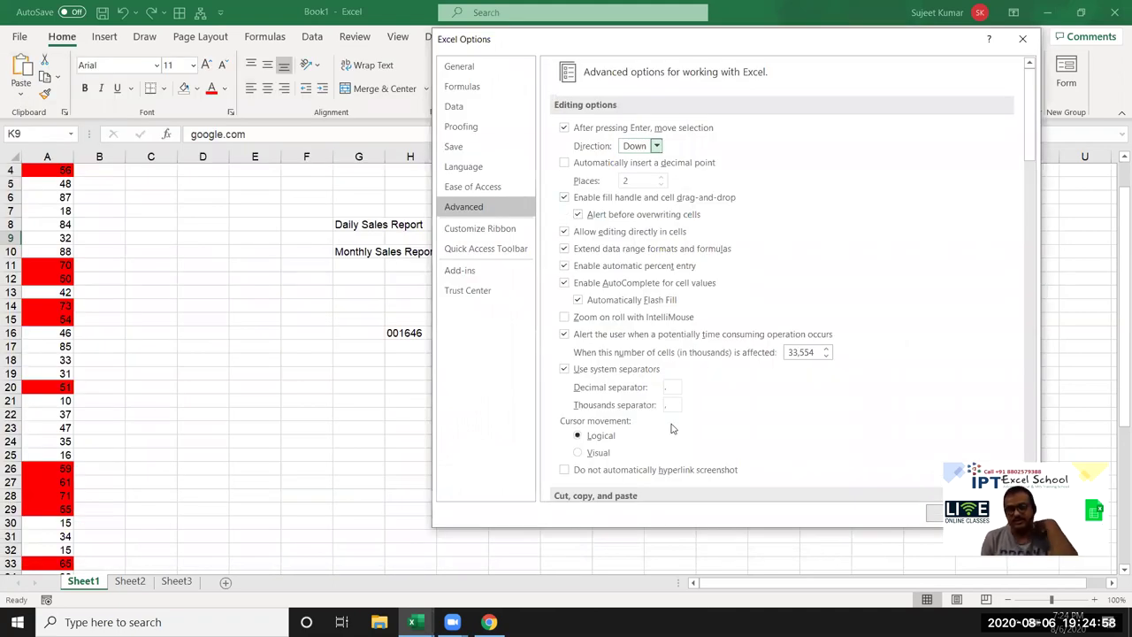
Scroll through Advanced settings to multi-threaded calculation using all 8 processors.
scroll(672, 428, "down", 3)
scroll(673, 428, "down", 3)
scroll(672, 427, "down", 1)
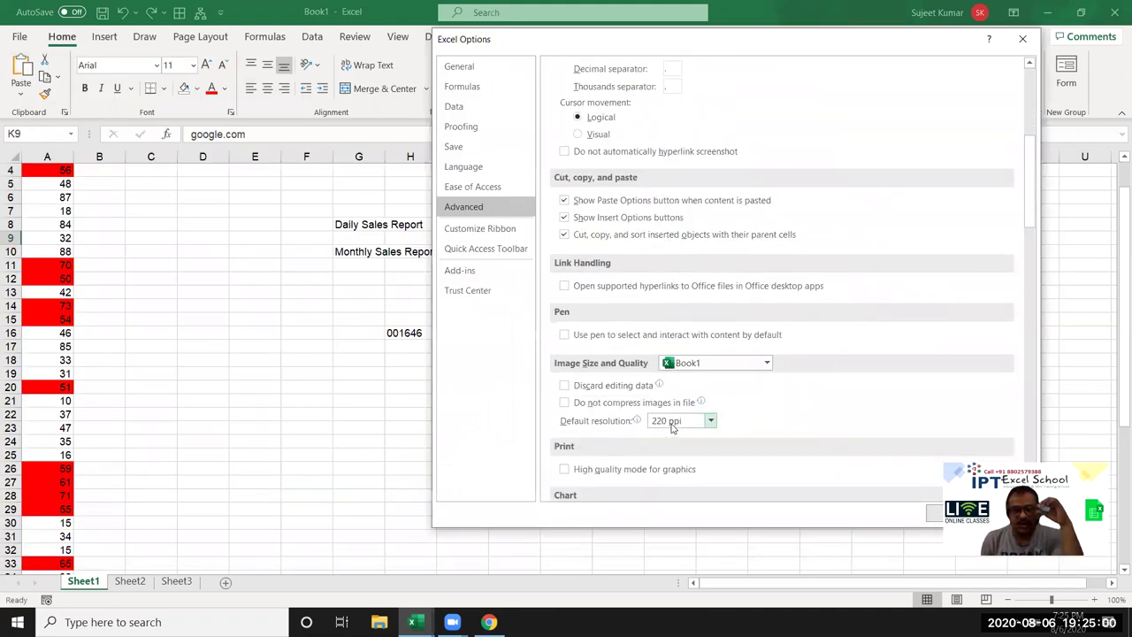
scroll(704, 402, "down", 3)
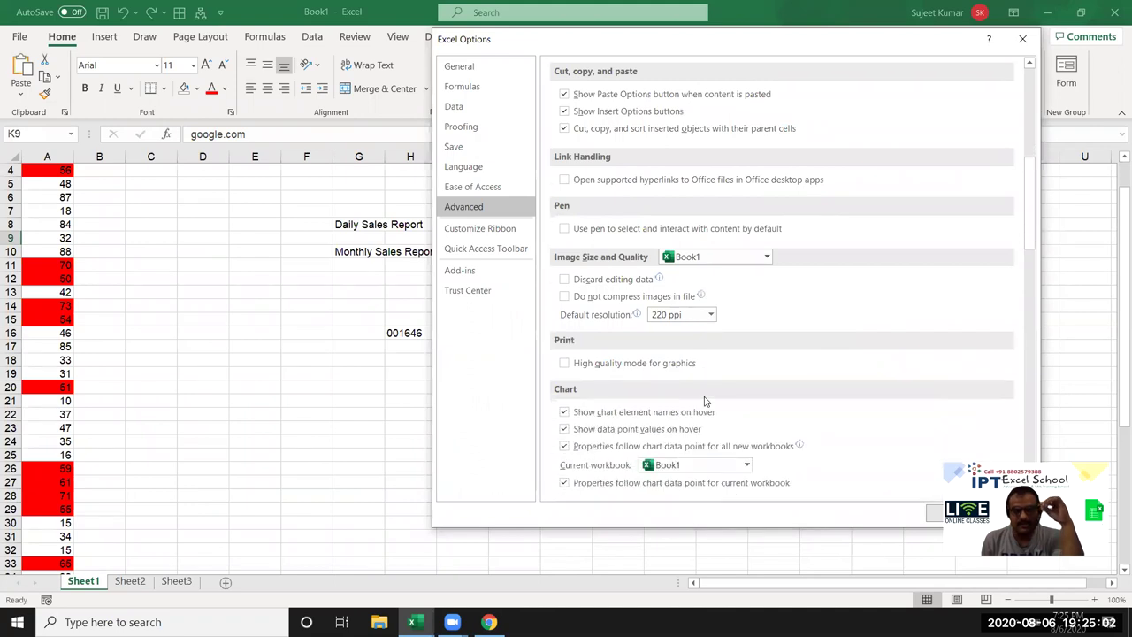
scroll(705, 399, "down", 3)
scroll(705, 399, "down", 3)
scroll(705, 399, "down", 2)
scroll(706, 399, "down", 3)
scroll(705, 399, "down", 2)
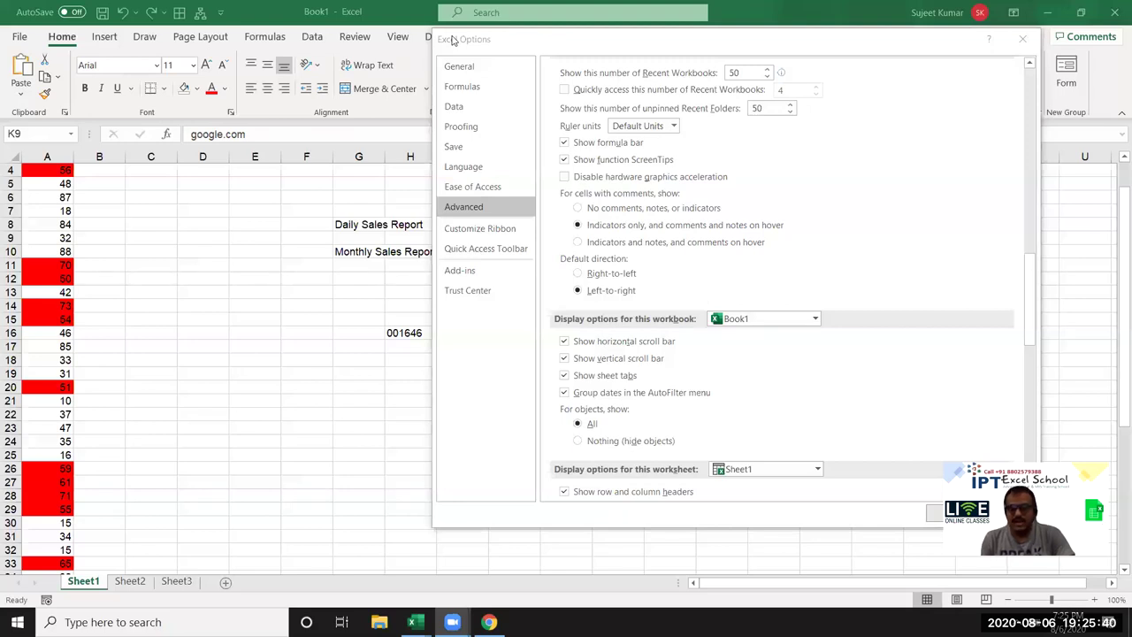
scroll(600, 323, "down", 3)
scroll(606, 336, "down", 1)
scroll(637, 371, "down", 2)
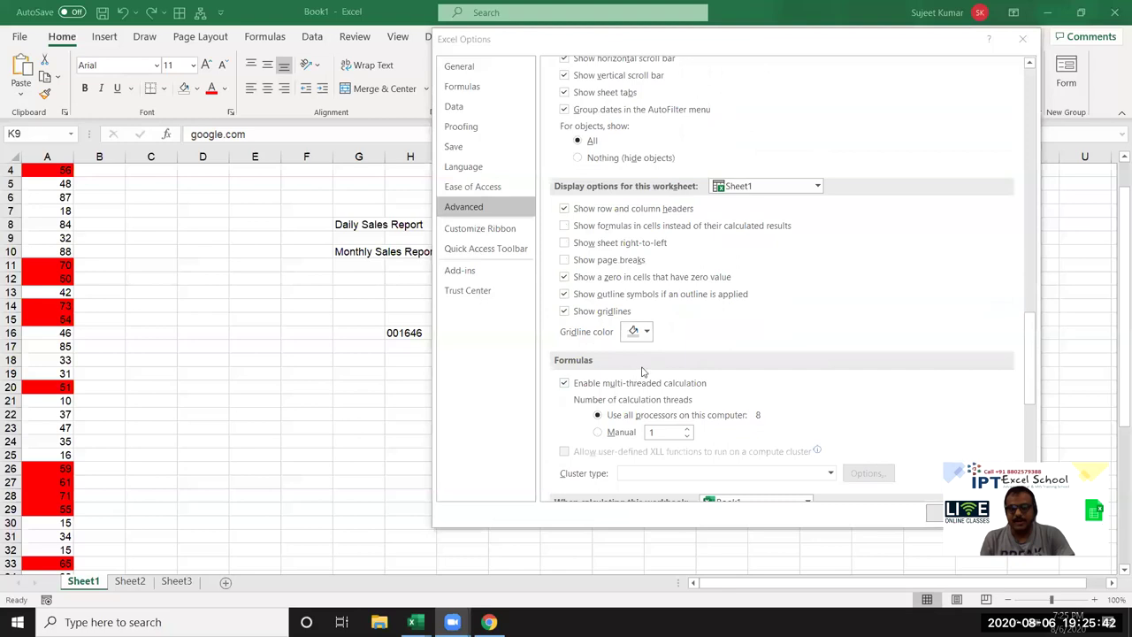
scroll(676, 422, "down", 4)
scroll(676, 420, "down", 2)
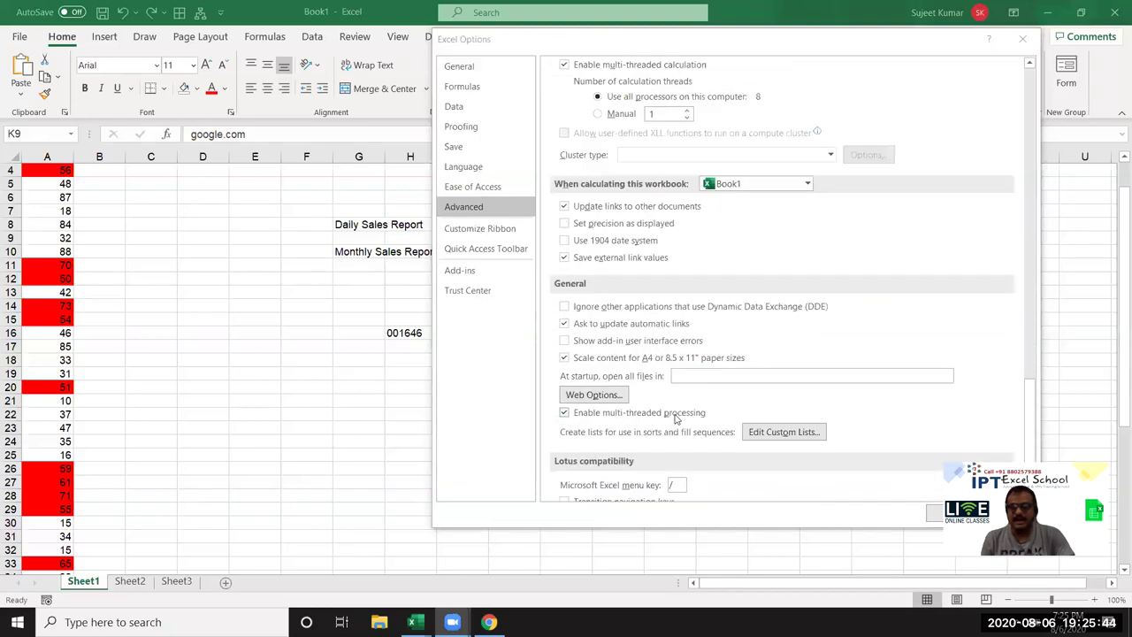
scroll(675, 418, "down", 1)
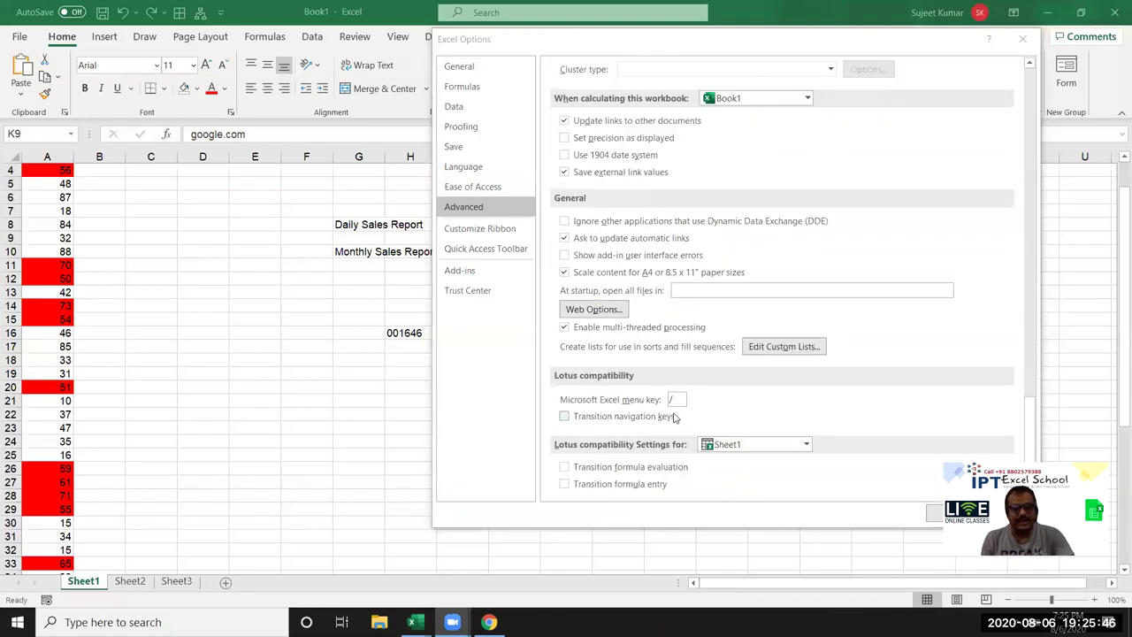
scroll(675, 418, "up", 3)
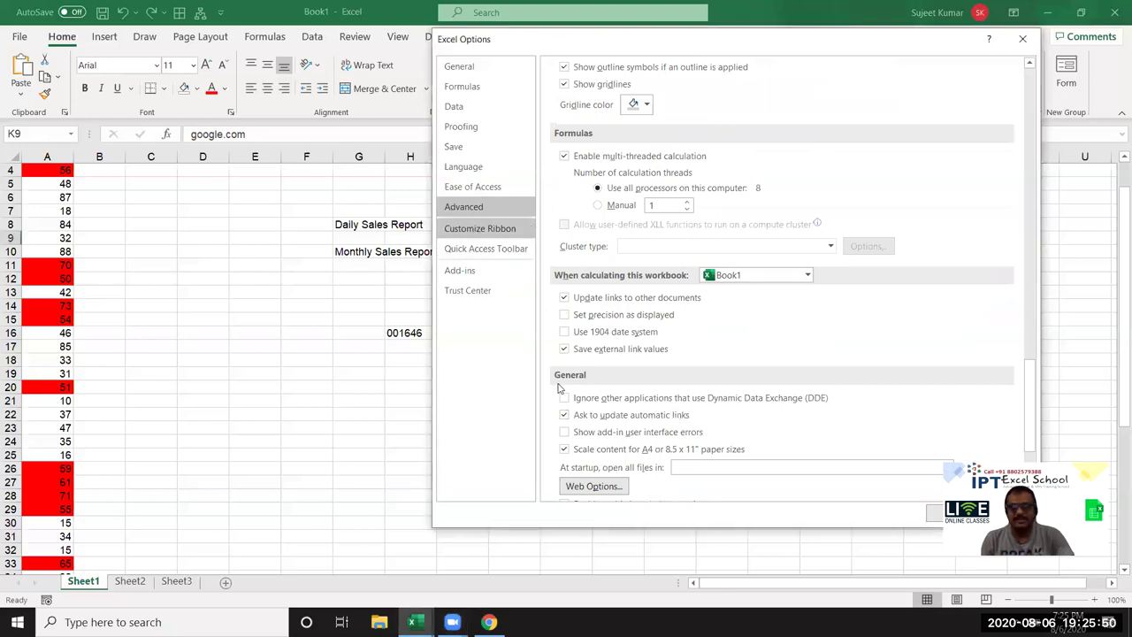
On the Customize Ribbon page, collapse the Home tab and list Commands Not in the Ribbon.
left_click(495, 229)
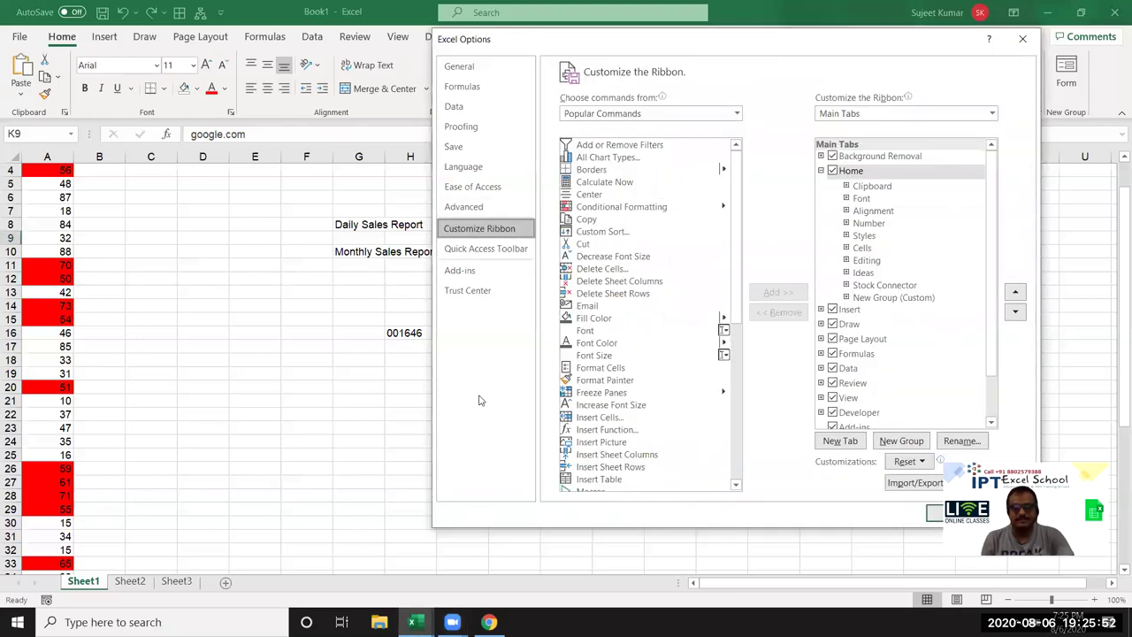
left_click(821, 170)
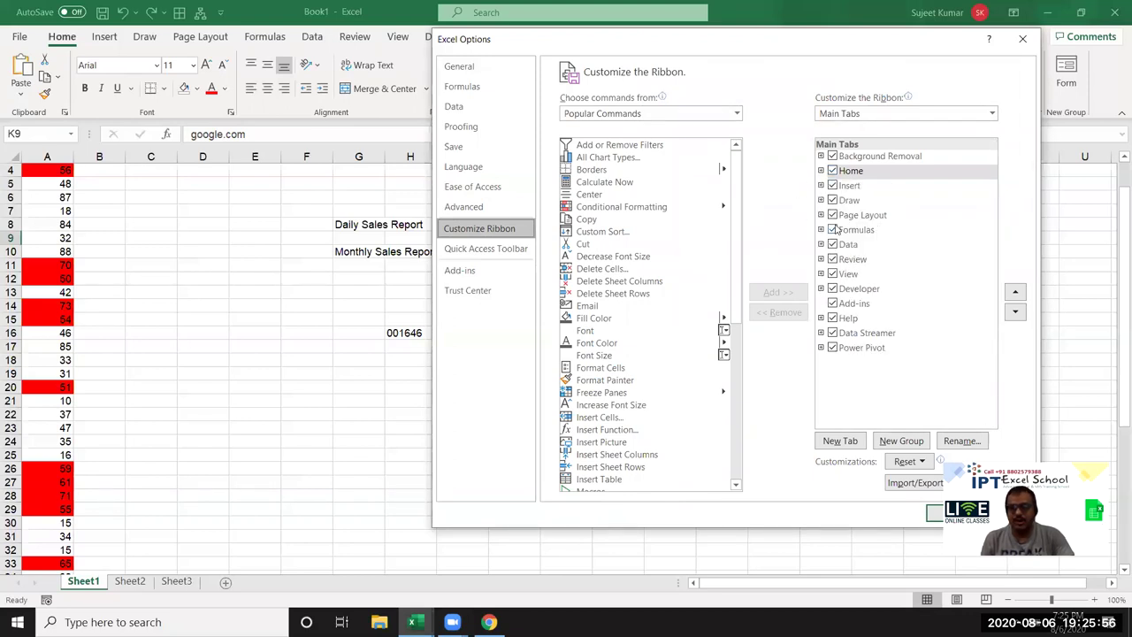
left_click(650, 116)
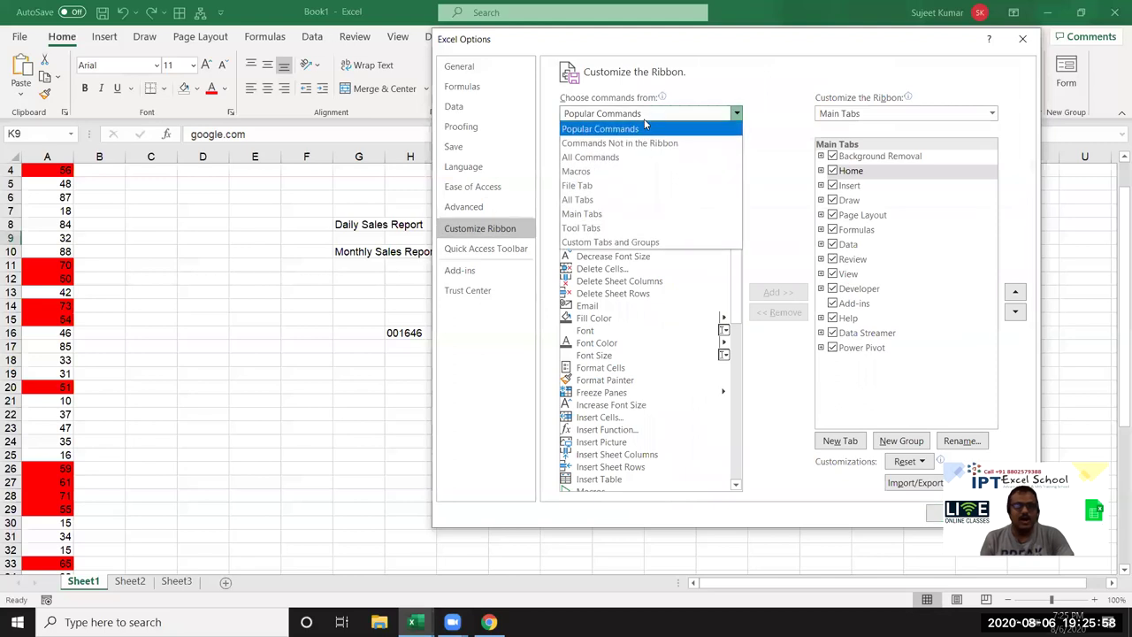
left_click(619, 143)
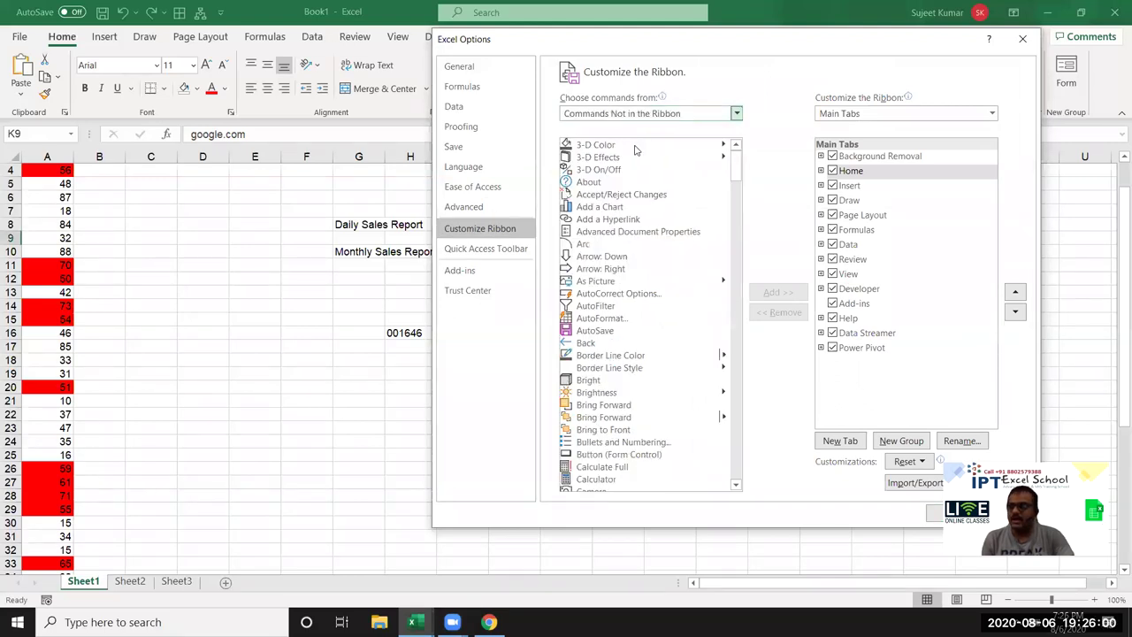
Scroll the command list and select Flip Horizontal.
scroll(662, 314, "down", 3)
scroll(659, 314, "down", 4)
scroll(659, 314, "down", 4)
scroll(650, 314, "down", 4)
scroll(650, 314, "down", 4)
scroll(651, 314, "down", 2)
scroll(650, 314, "down", 2)
scroll(650, 314, "down", 2)
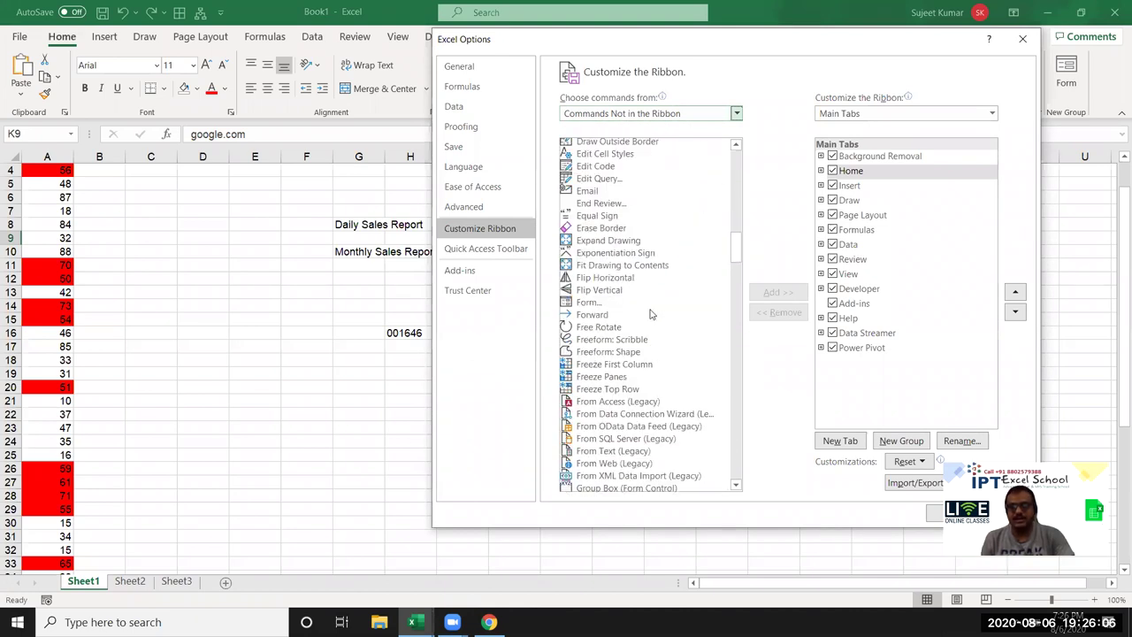
left_click(619, 278)
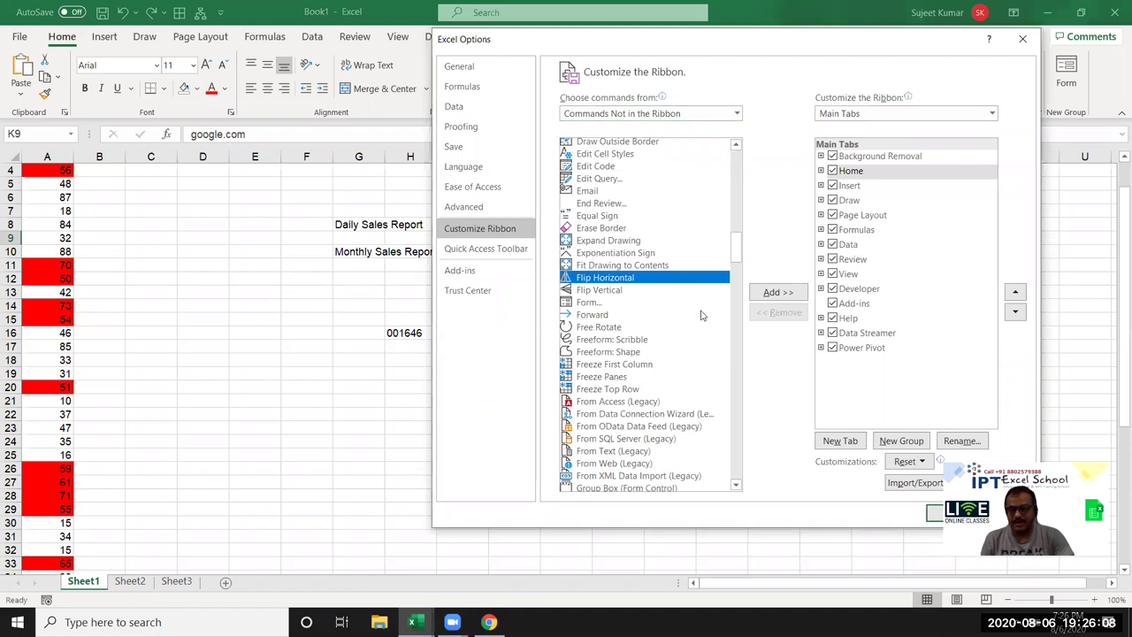
scroll(691, 311, "up", 4)
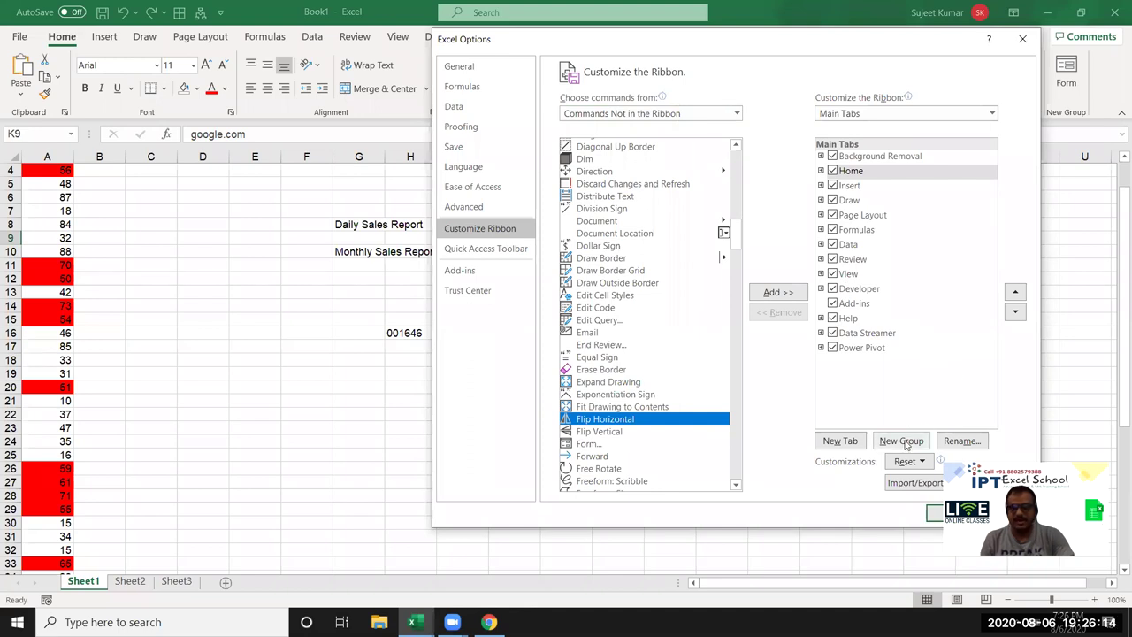
Show the Quick Access Toolbar page and move the Excel Options dialog back to the left.
left_click(461, 252)
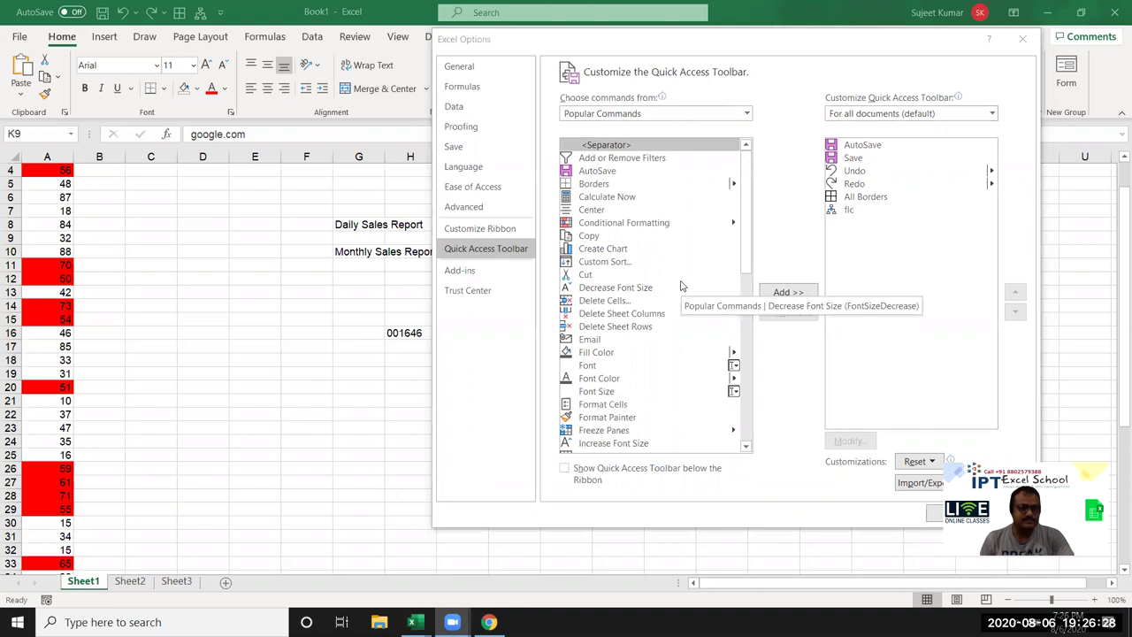
left_click(597, 51)
left_click_drag(597, 50, 347, 66)
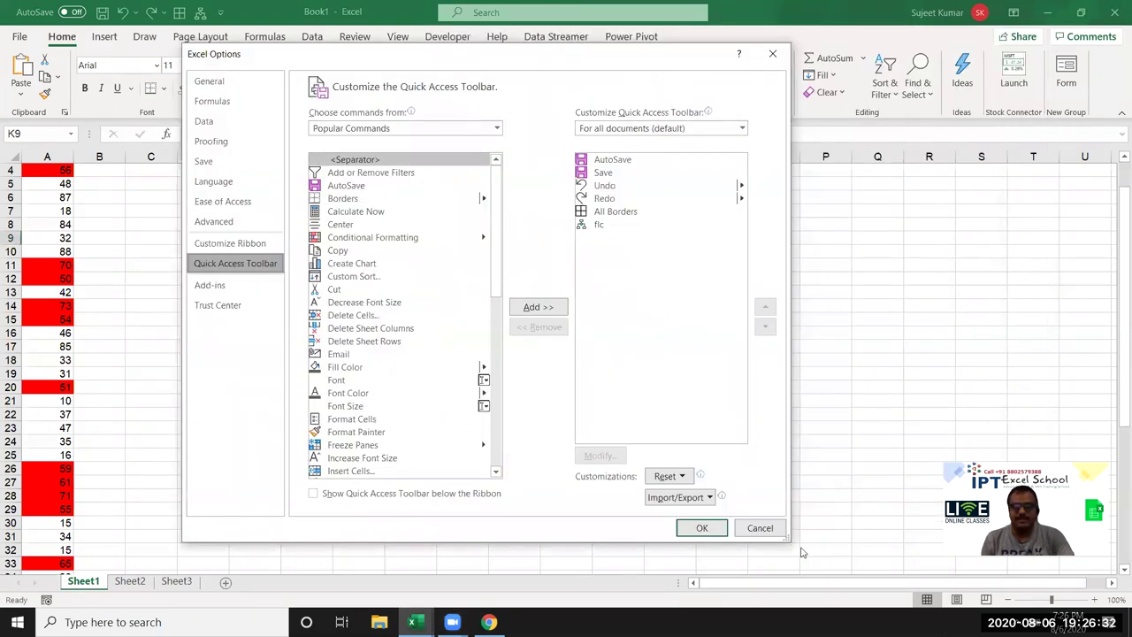
Cancel Excel Options, then step through the File start view back to the Book1 worksheet.
left_click(760, 528)
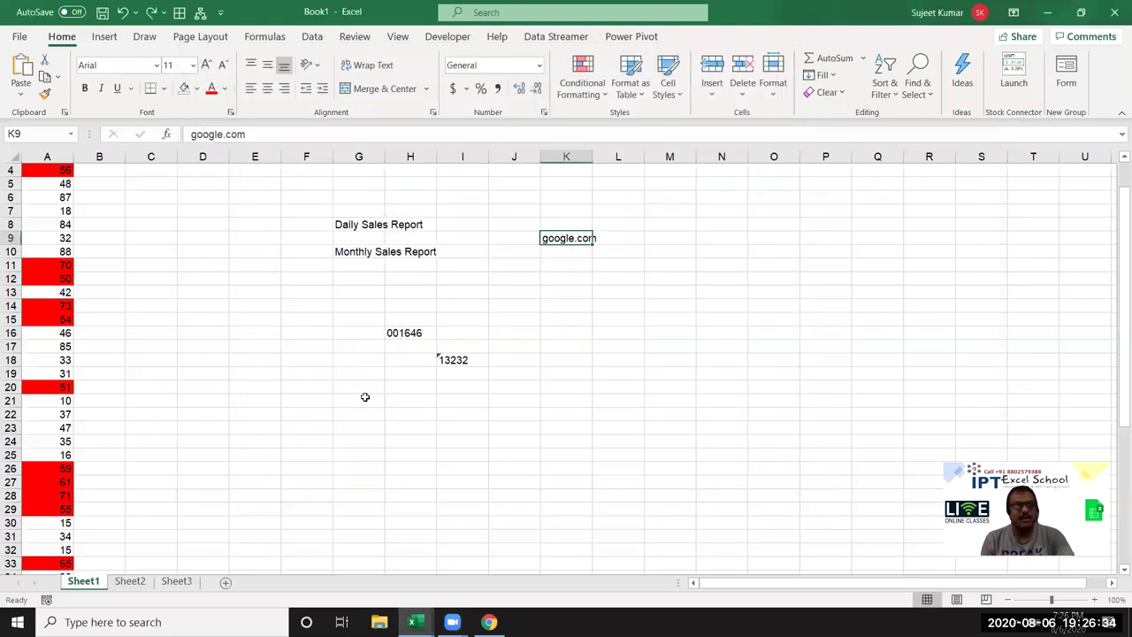
left_click(20, 36)
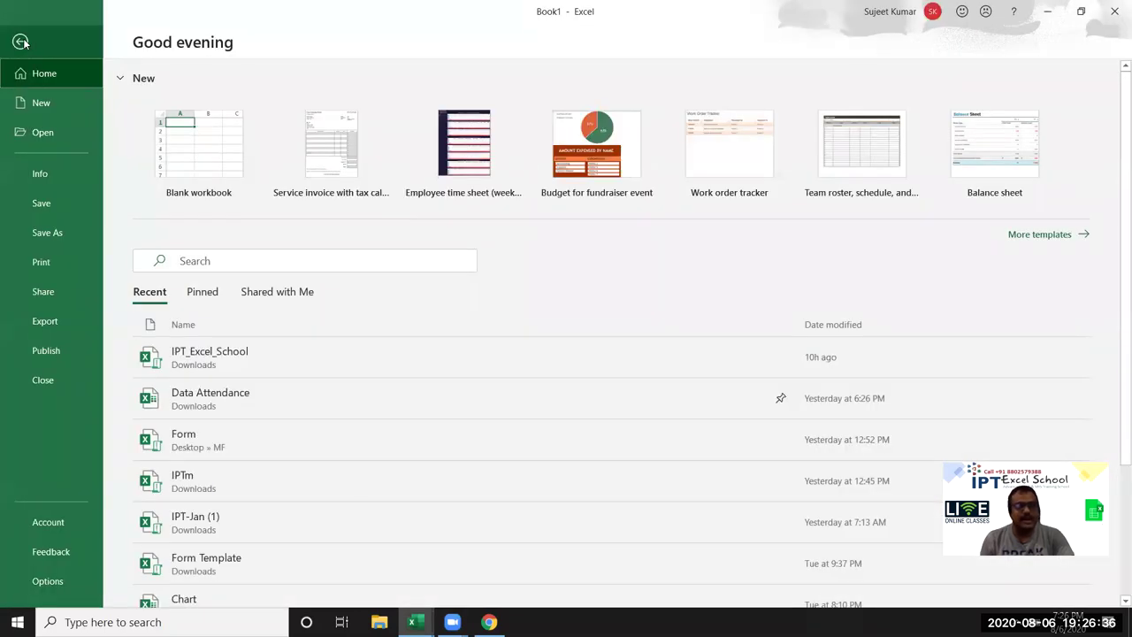
left_click(23, 42)
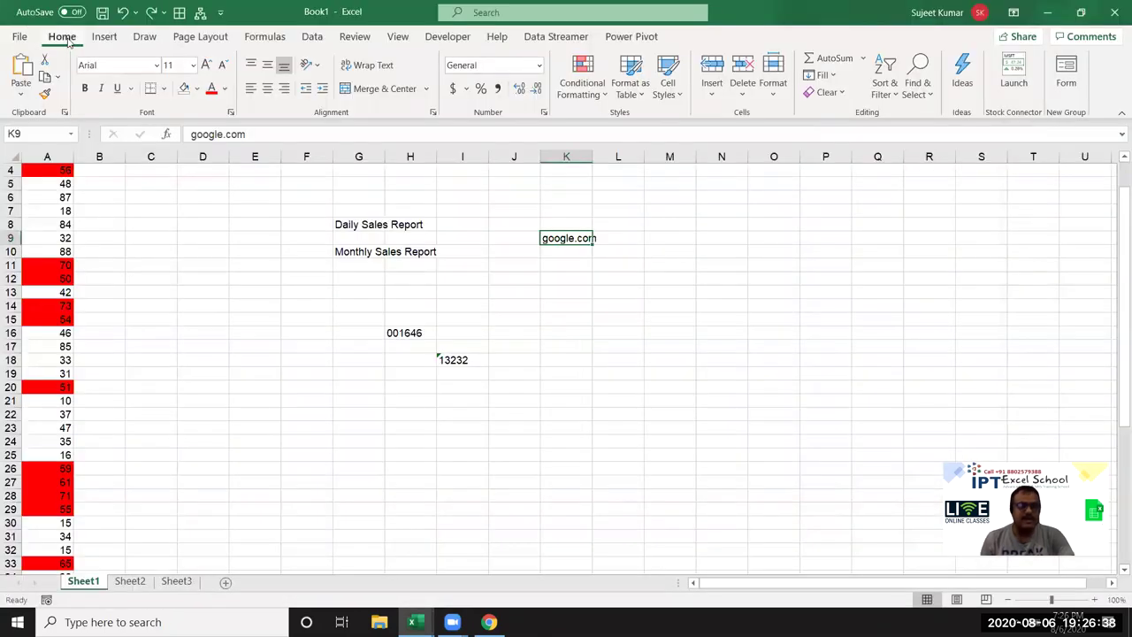